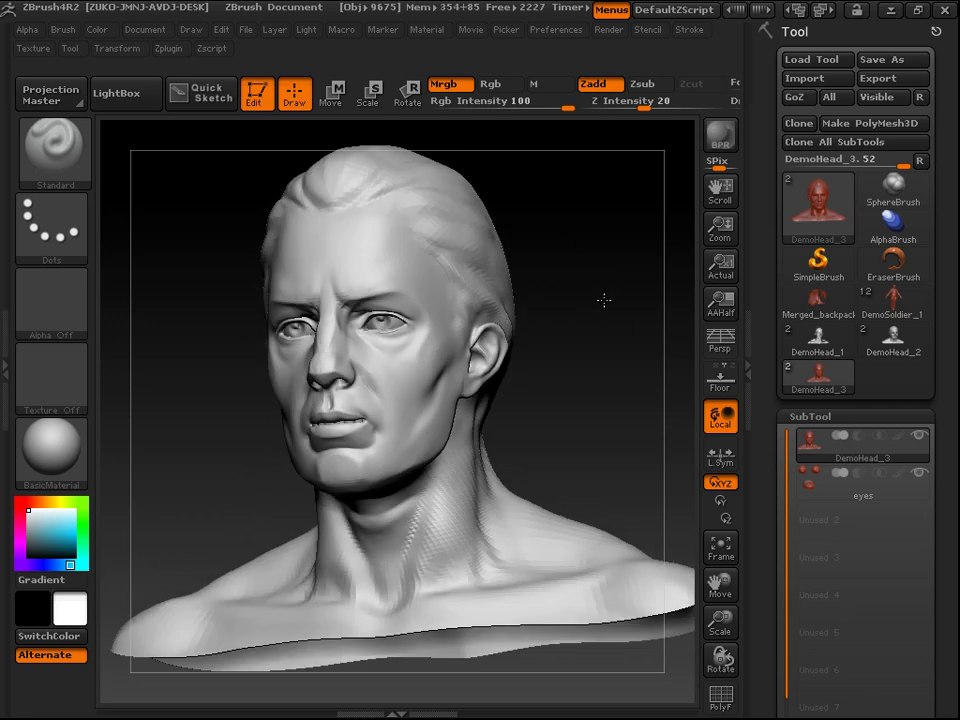
Step: Smooth away the sculpted hair strands on the top and side of the head with the Smooth brush
left_click_drag(575, 273, 605, 338)
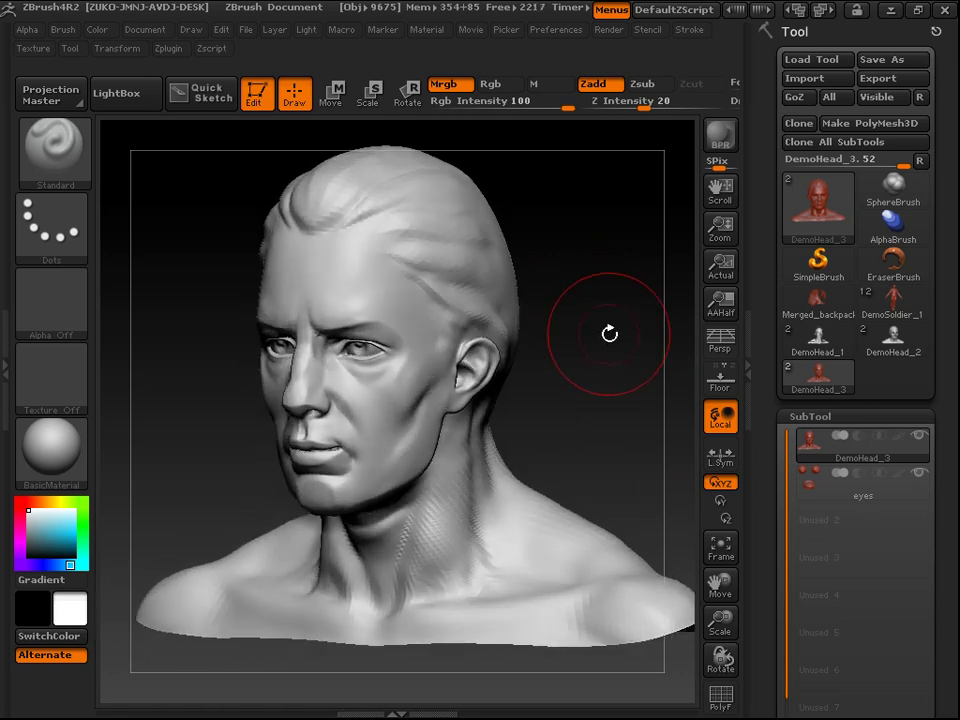
left_click_drag(612, 270, 592, 288)
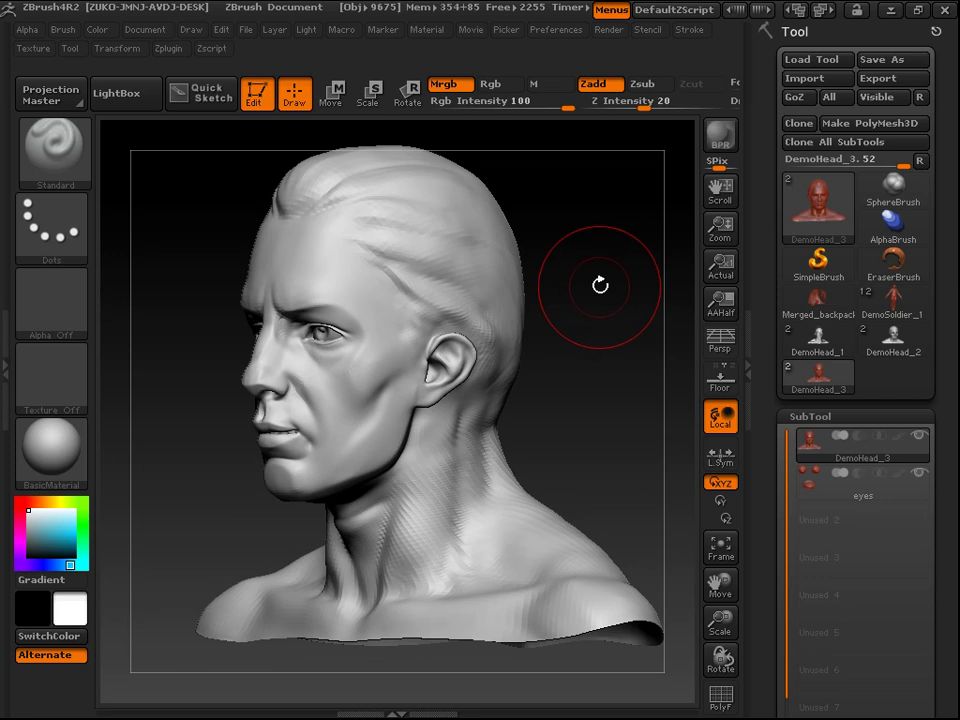
mouse_move(603, 285)
left_mouse_down()
mouse_move(624, 306)
mouse_move(619, 291)
mouse_move(604, 313)
mouse_move(598, 270)
mouse_move(601, 325)
mouse_move(580, 311)
mouse_move(594, 264)
mouse_move(621, 287)
mouse_move(615, 300)
left_mouse_up()
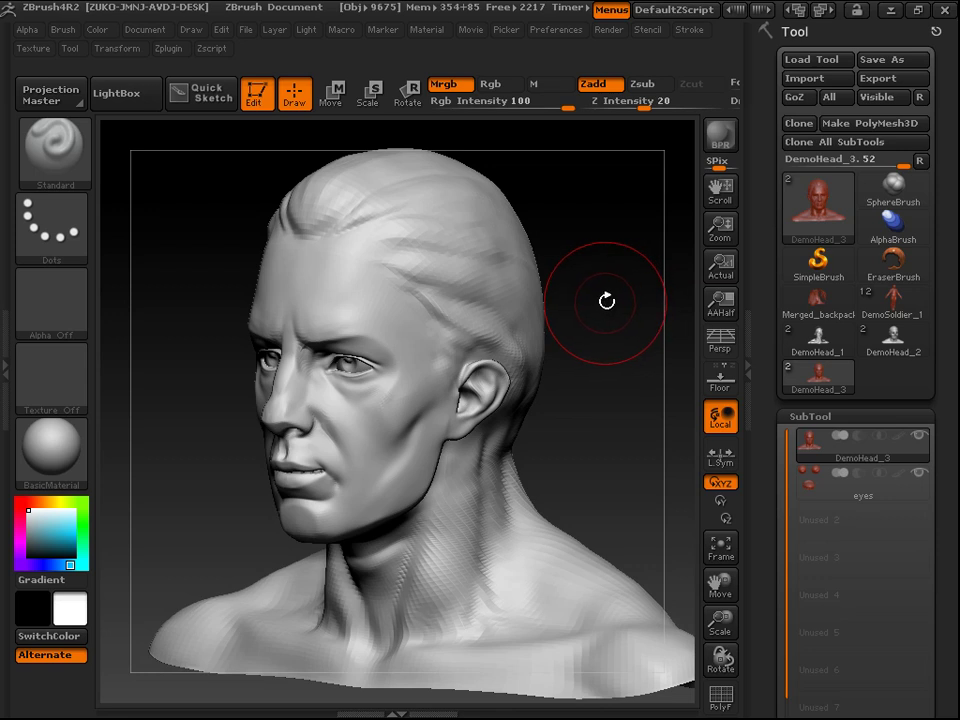
key("shift")
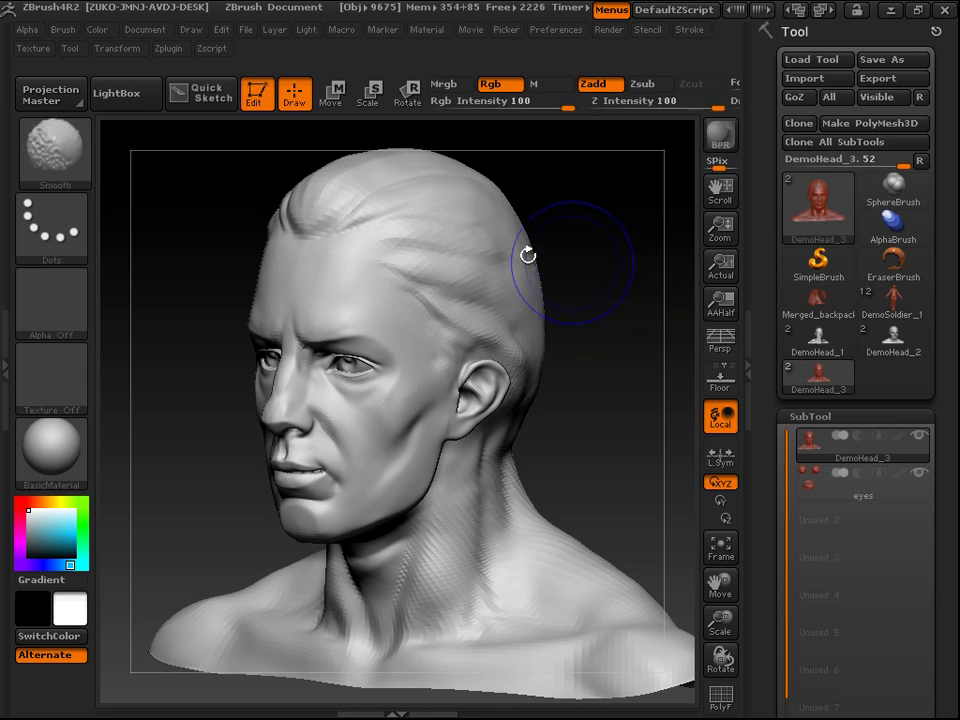
mouse_move(625, 284)
left_mouse_down()
mouse_move(615, 283)
mouse_move(666, 259)
mouse_move(609, 290)
mouse_move(542, 240)
left_mouse_up()
key("shift")
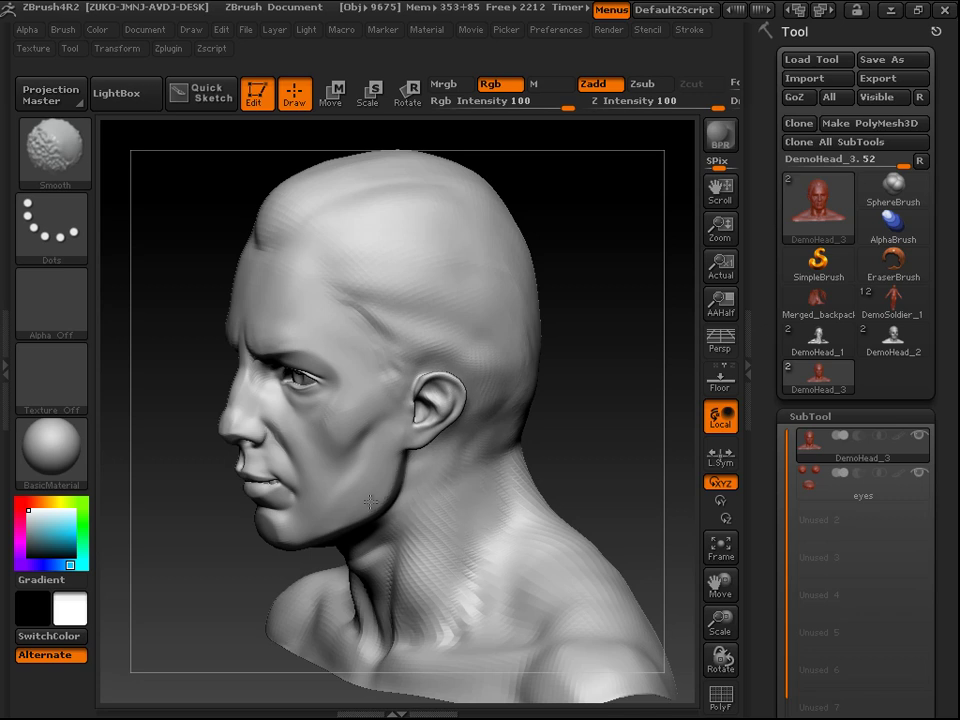
mouse_move(666, 371)
left_mouse_down()
mouse_move(505, 386)
mouse_move(602, 418)
mouse_move(589, 401)
mouse_move(628, 431)
mouse_move(315, 444)
left_mouse_up()
key("shift")
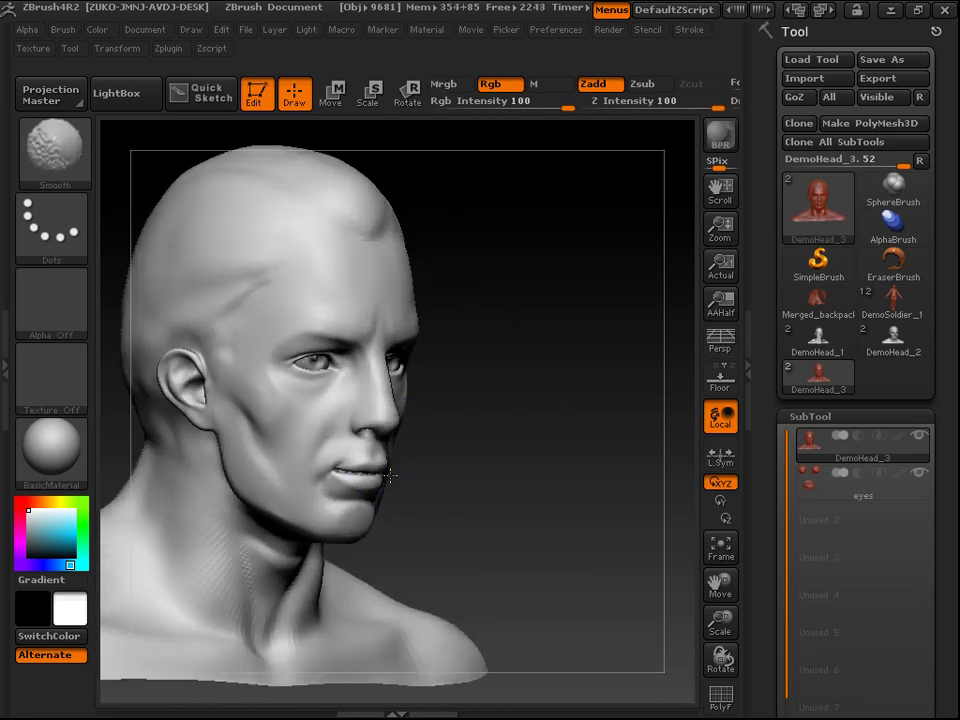
Step: Smooth the remaining hair ridges around the ears, temples and back of the head
left_click_drag(495, 423, 635, 397, "alt")
left_click_drag(370, 394, 304, 338, "shift")
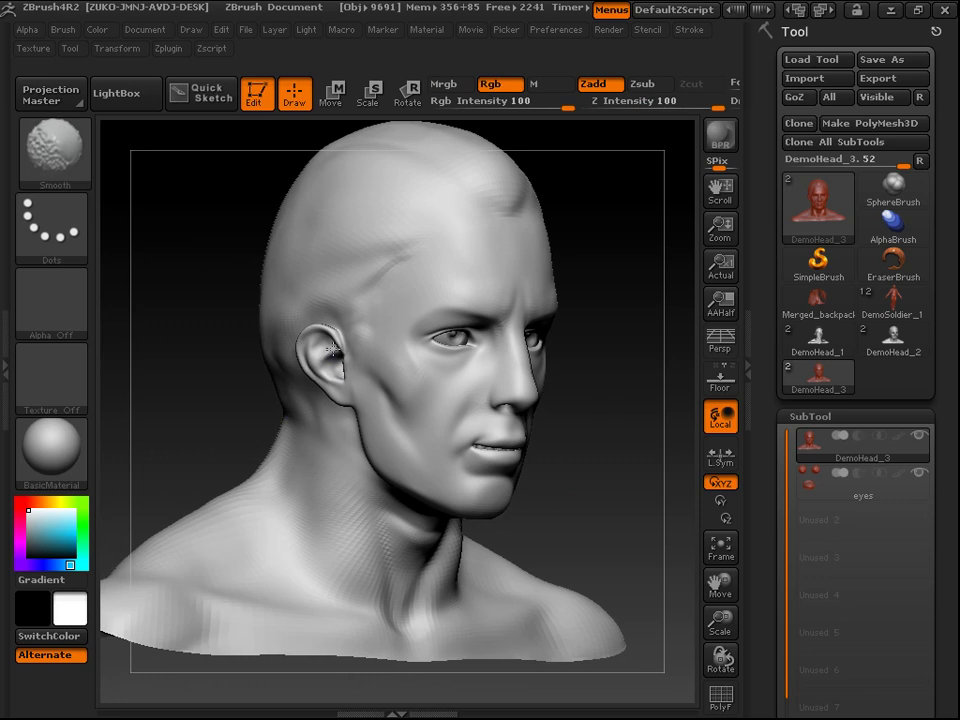
mouse_move(541, 459)
left_mouse_down()
mouse_move(589, 435)
mouse_move(553, 426)
left_mouse_up()
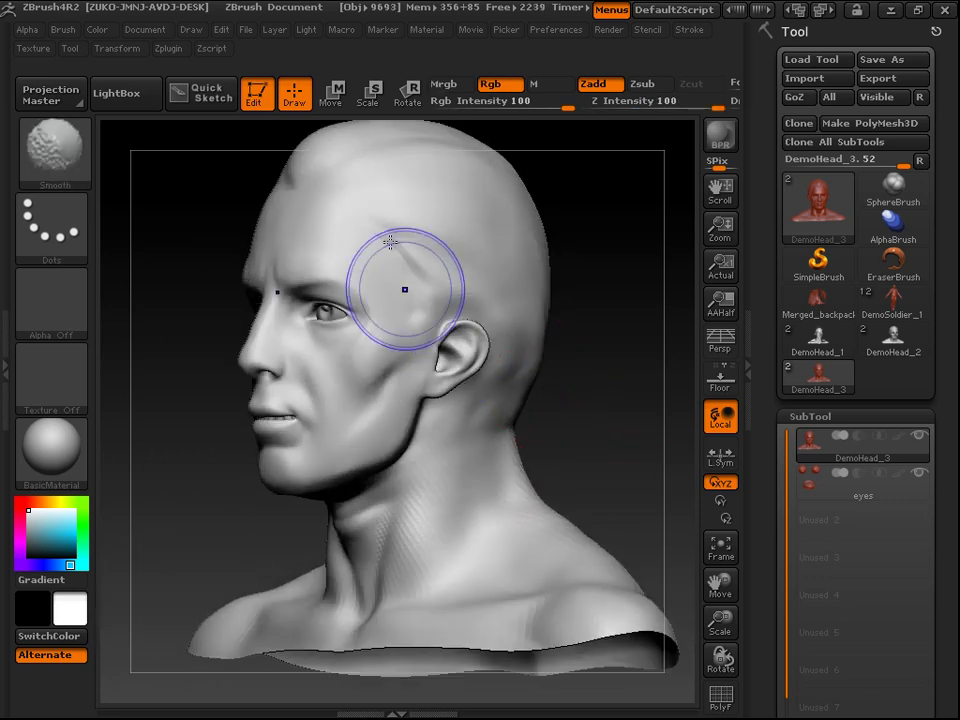
left_click_drag(524, 444, 630, 329)
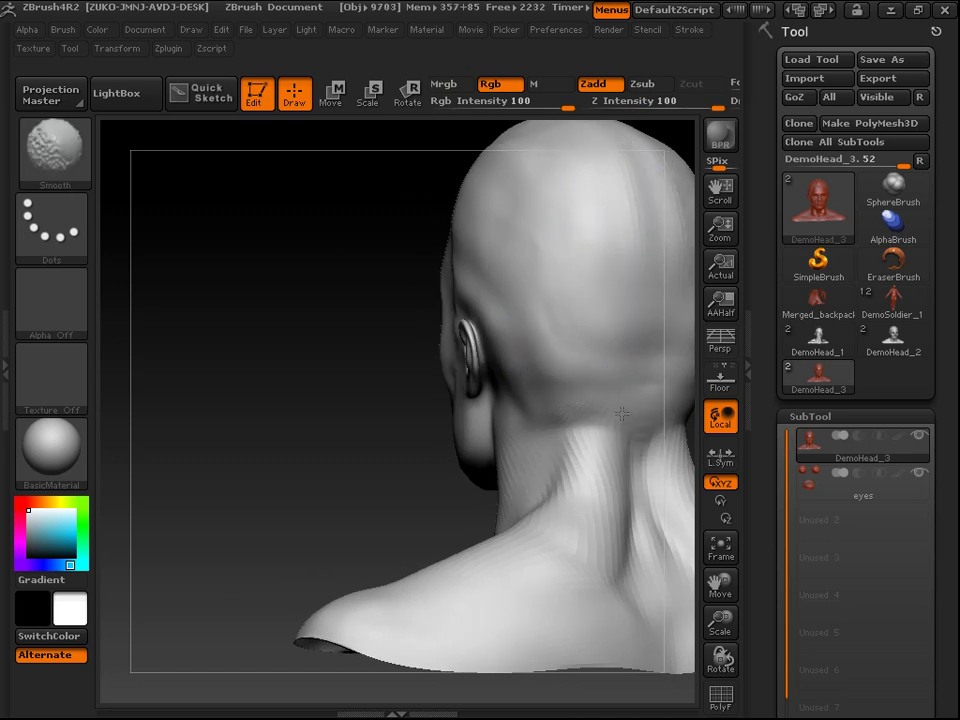
mouse_move(407, 471)
left_mouse_down()
mouse_move(386, 497)
mouse_move(501, 461)
mouse_move(371, 429)
mouse_move(187, 443)
left_mouse_up()
left_click_drag(613, 358, 244, 295)
Step: Select the ClipCircle brush and try a circular clip over one side of the face from the front
left_click(55, 160)
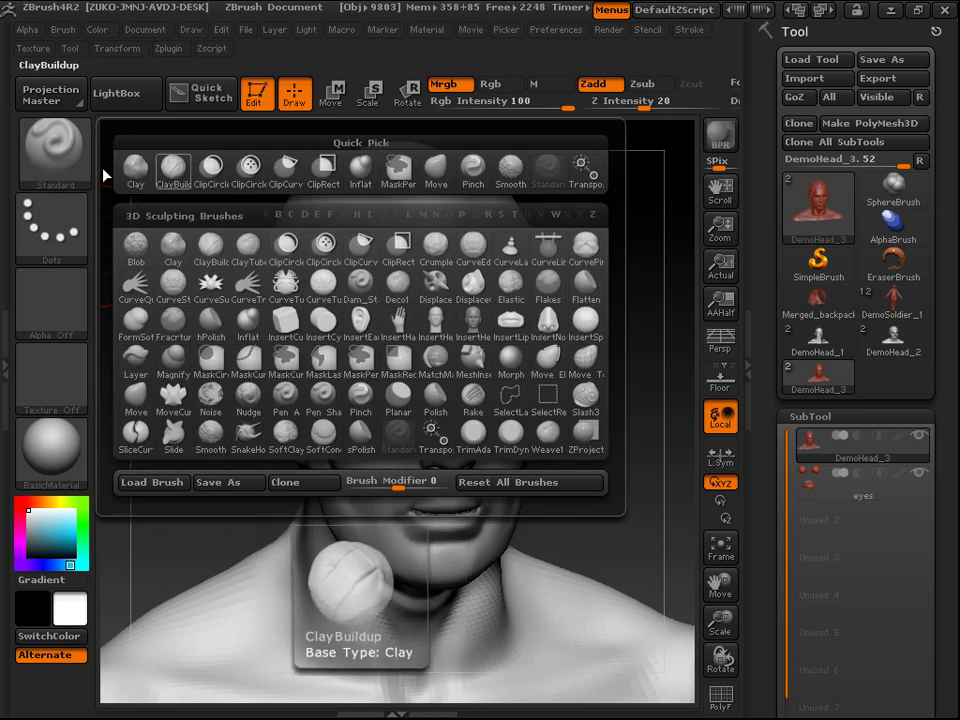
left_click(50, 130)
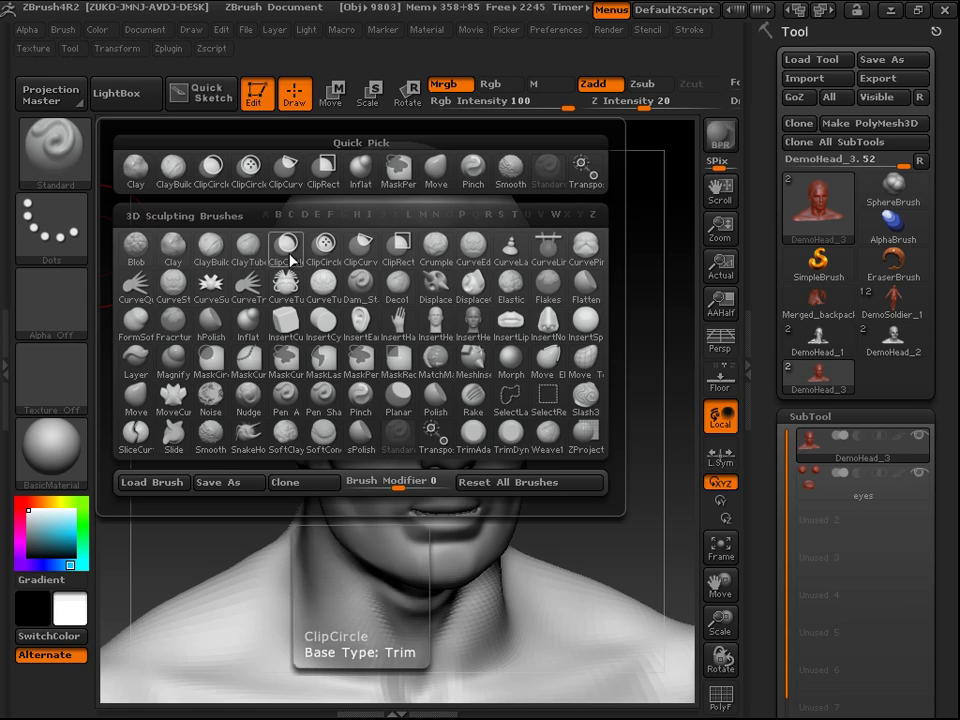
mouse_move(639, 319)
left_mouse_down()
mouse_move(619, 377)
mouse_move(647, 349)
left_mouse_up()
left_click_drag(313, 351, 436, 491, "ctrl")
key("ctrl+shift+a")
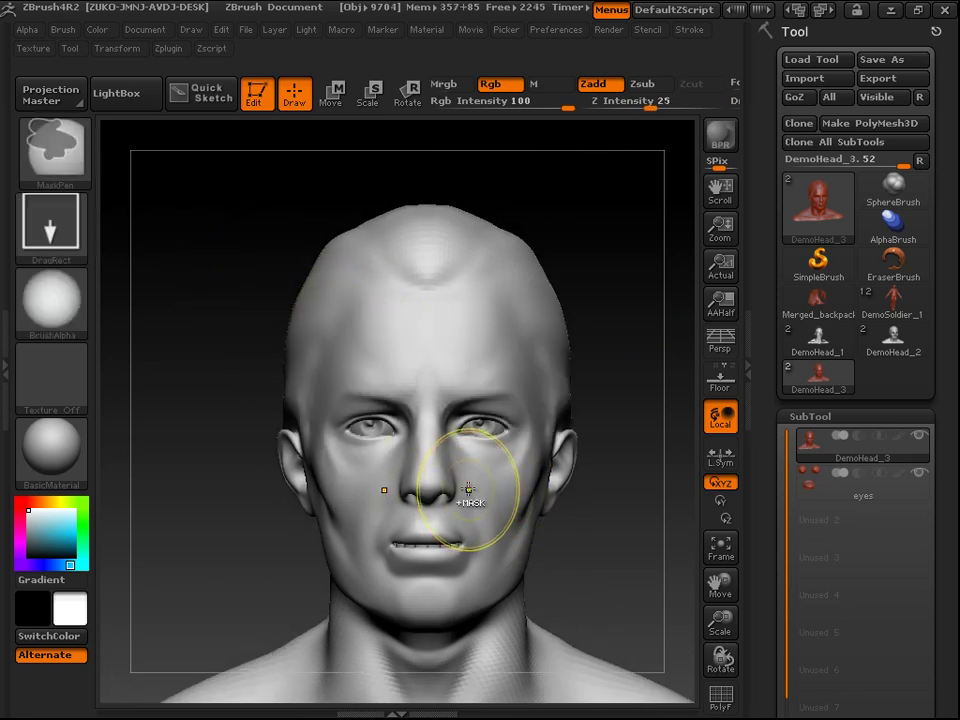
key("ctrl+shift")
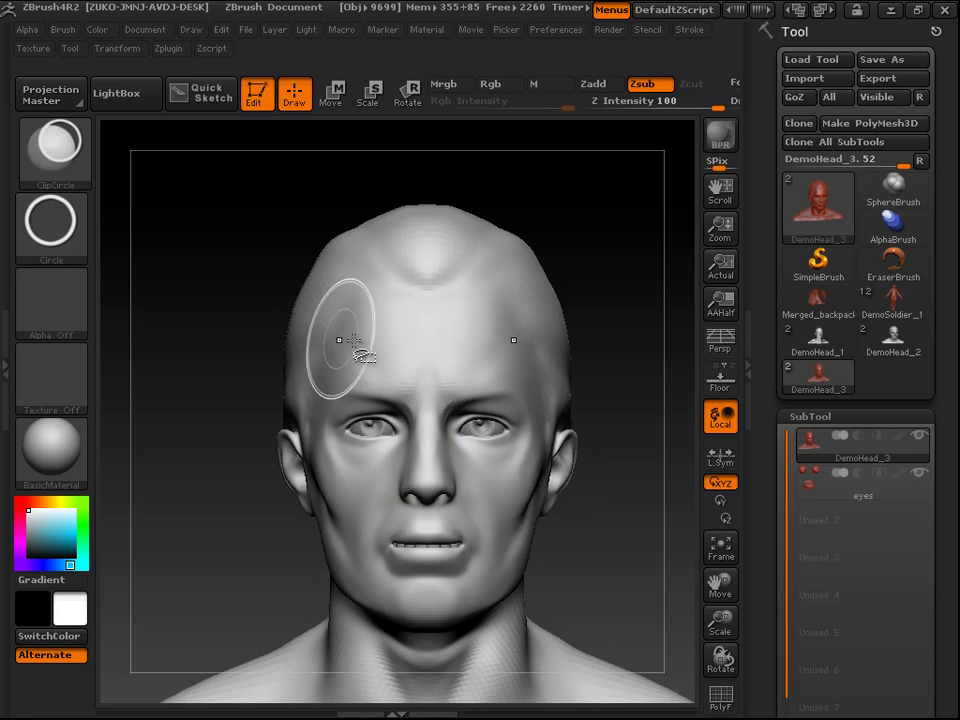
left_click_drag(231, 254, 436, 512, "ctrl+shift")
mouse_move(620, 570)
left_mouse_down()
mouse_move(556, 503)
mouse_move(534, 557)
mouse_move(544, 570)
left_mouse_up()
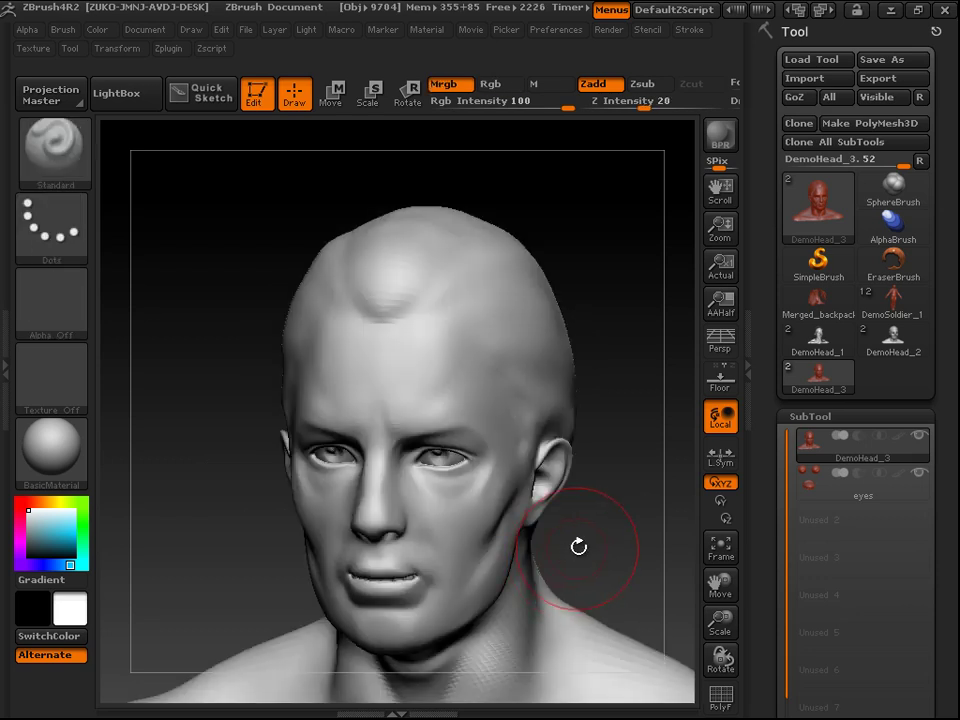
mouse_move(640, 506)
left_mouse_down()
mouse_move(656, 491)
mouse_move(636, 459)
left_mouse_up()
left_click_drag(566, 387, 479, 394, "alt")
Step: Clip the head to a tall ellipse around the face, inspect the cut from other angles, and undo it
mouse_move(259, 302)
left_mouse_down("ctrl+shift")
mouse_move(418, 504)
mouse_move(443, 579)
mouse_move(424, 640)
mouse_move(432, 648)
left_mouse_up("ctrl+shift")
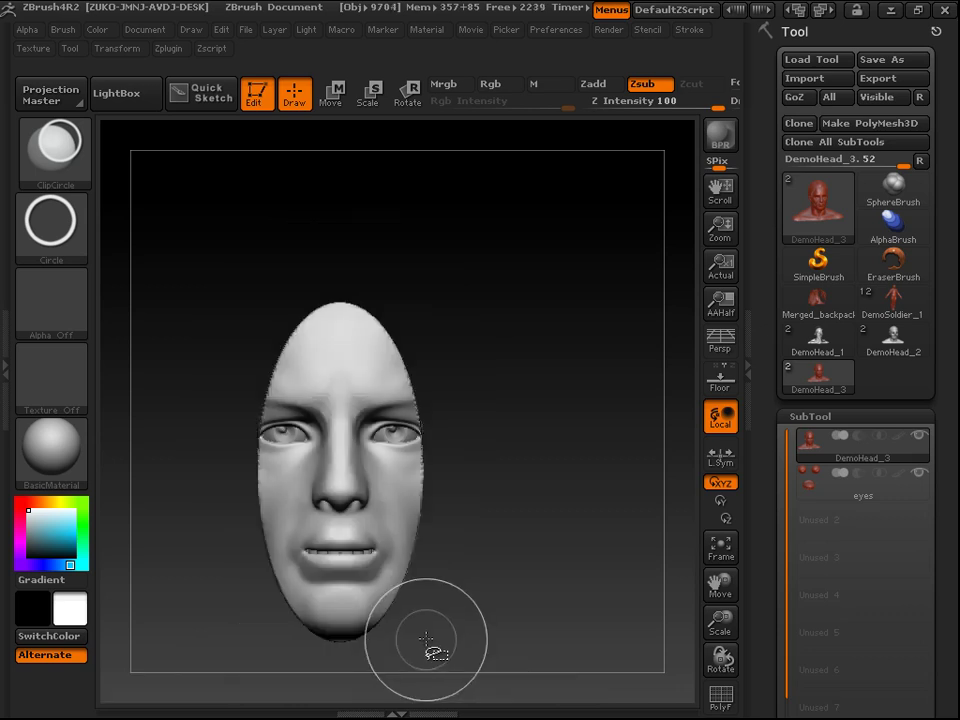
mouse_move(514, 435)
left_mouse_down()
mouse_move(566, 450)
mouse_move(506, 464)
mouse_move(664, 480)
mouse_move(647, 471)
mouse_move(587, 375)
mouse_move(538, 411)
mouse_move(450, 392)
mouse_move(636, 412)
mouse_move(614, 504)
left_mouse_up()
left_click_drag(614, 504, 573, 479)
left_click_drag(626, 626, 581, 488)
key("ctrl+z")
Step: Try ClipCircle cuts over the face from two angled views, undoing each one
key("ctrl+shift")
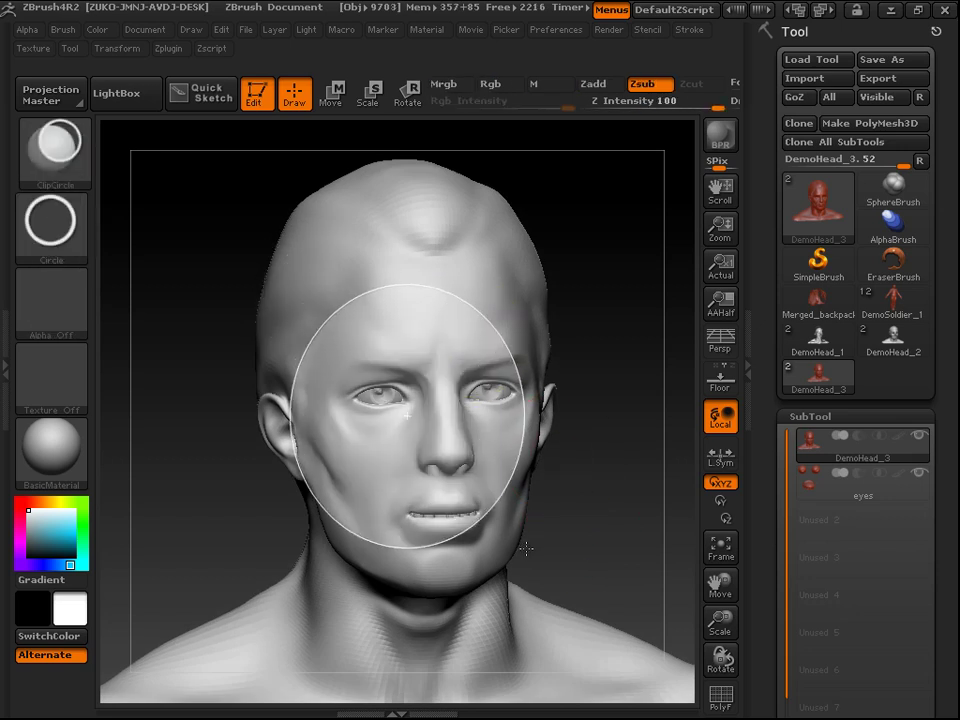
left_click_drag(524, 547, 526, 548, "ctrl+shift")
mouse_move(583, 521)
left_mouse_down()
mouse_move(574, 435)
mouse_move(619, 531)
mouse_move(606, 525)
left_mouse_up()
key("ctrl+z")
key("ctrl+shift")
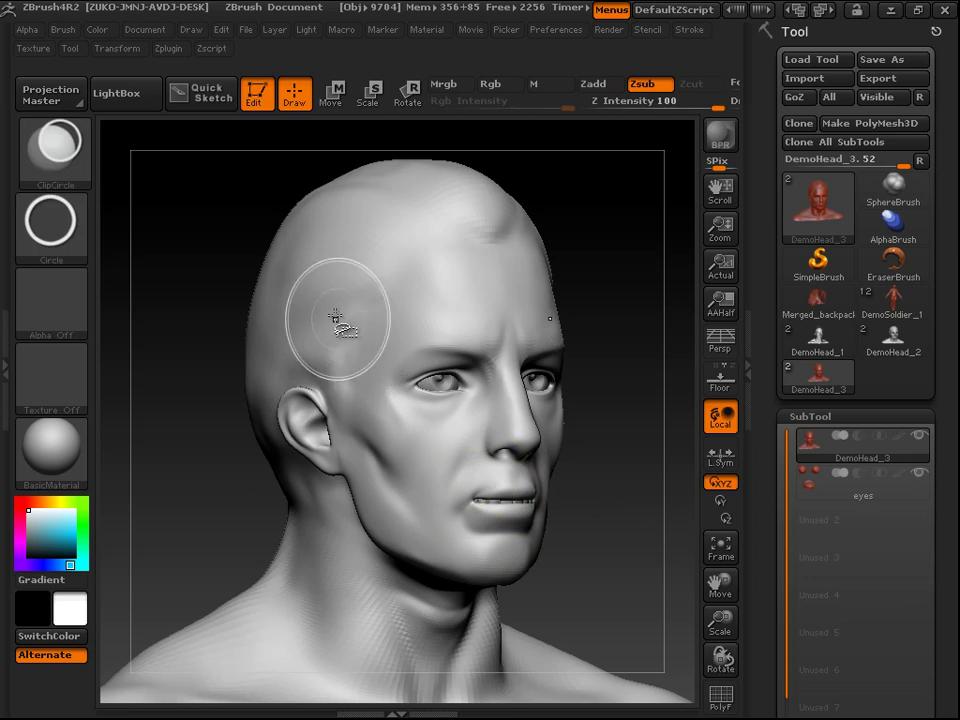
left_click_drag(326, 308, 565, 612, "ctrl+shift")
mouse_move(583, 520)
left_mouse_down()
mouse_move(583, 457)
mouse_move(535, 509)
mouse_move(640, 560)
mouse_move(609, 568)
mouse_move(565, 560)
left_mouse_up()
key("ctrl+z")
Step: Switch to the ClipCircleCenter brush and try a circular clip centred on the face from the front
key("ctrl")
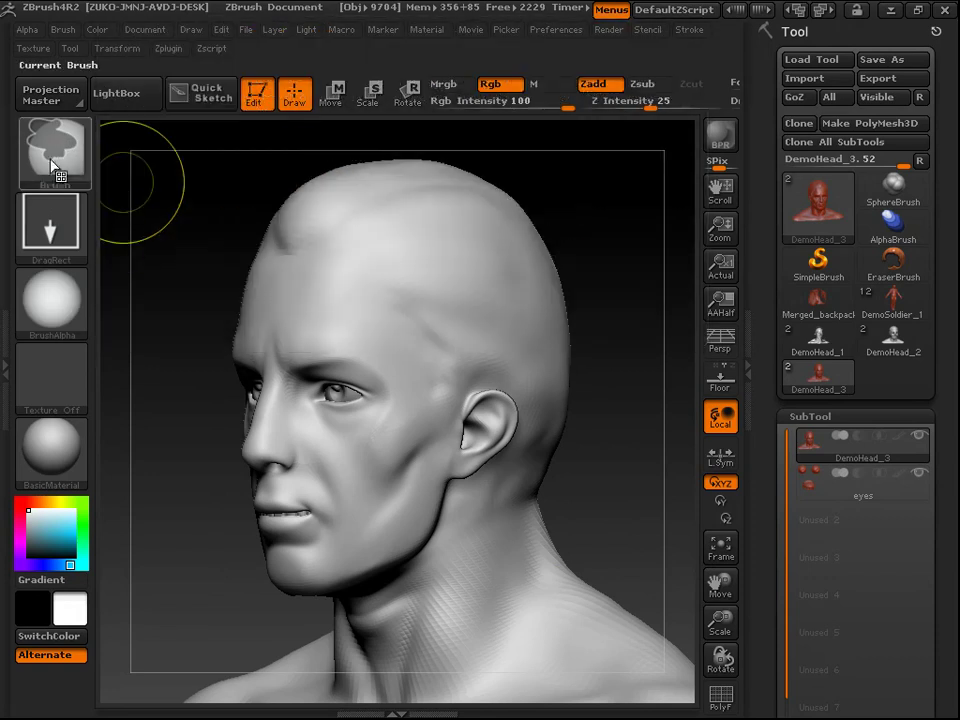
left_click(48, 158)
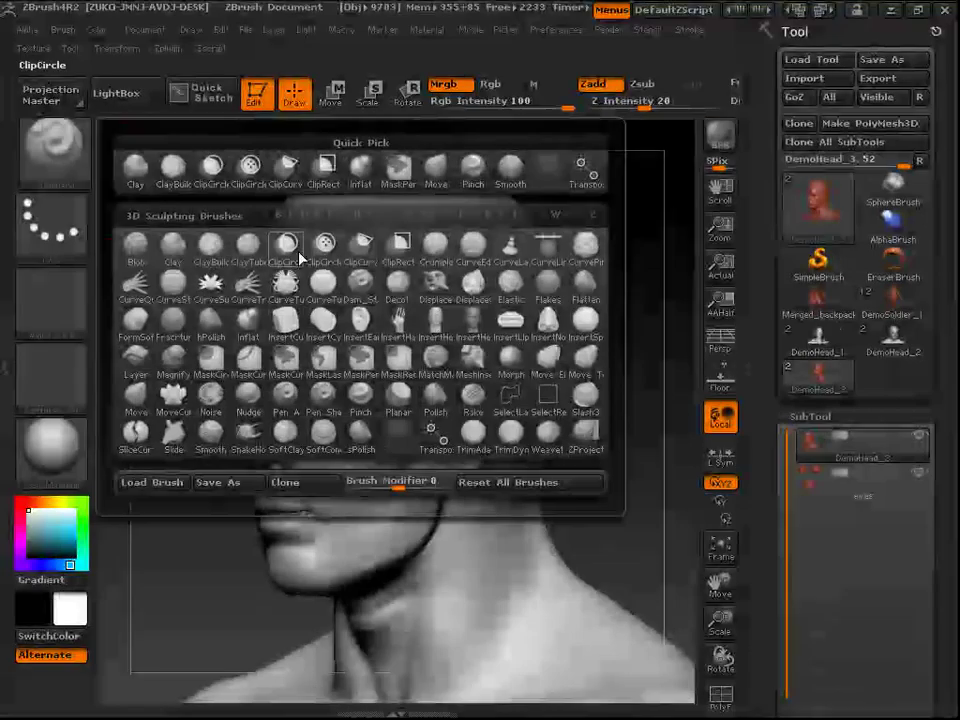
left_click(335, 248)
left_click_drag(600, 268, 652, 271)
mouse_move(396, 390)
left_mouse_down("ctrl+shift")
mouse_move(405, 400)
mouse_move(456, 240)
mouse_move(568, 206)
mouse_move(568, 214)
left_mouse_up("ctrl+shift")
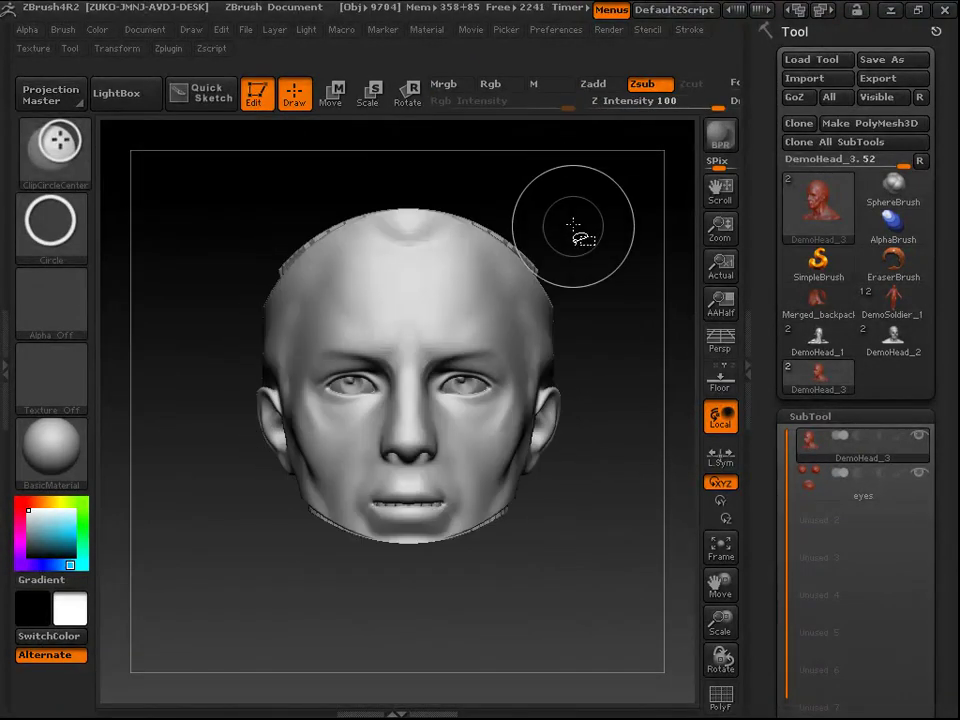
left_click_drag(638, 324, 579, 317)
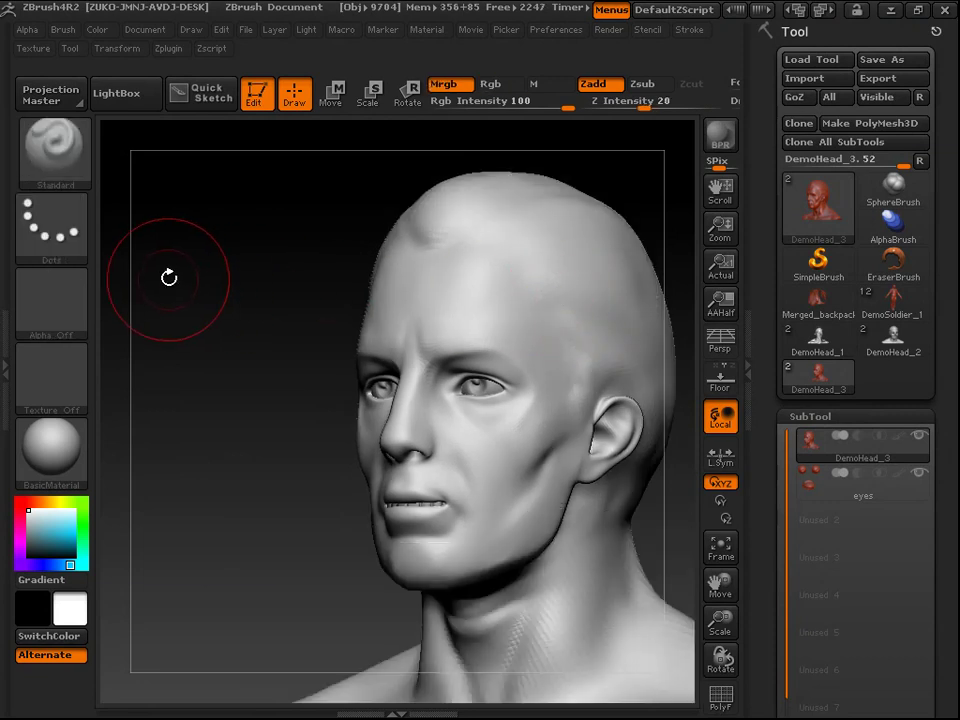
left_click_drag(169, 277, 191, 270, "shift")
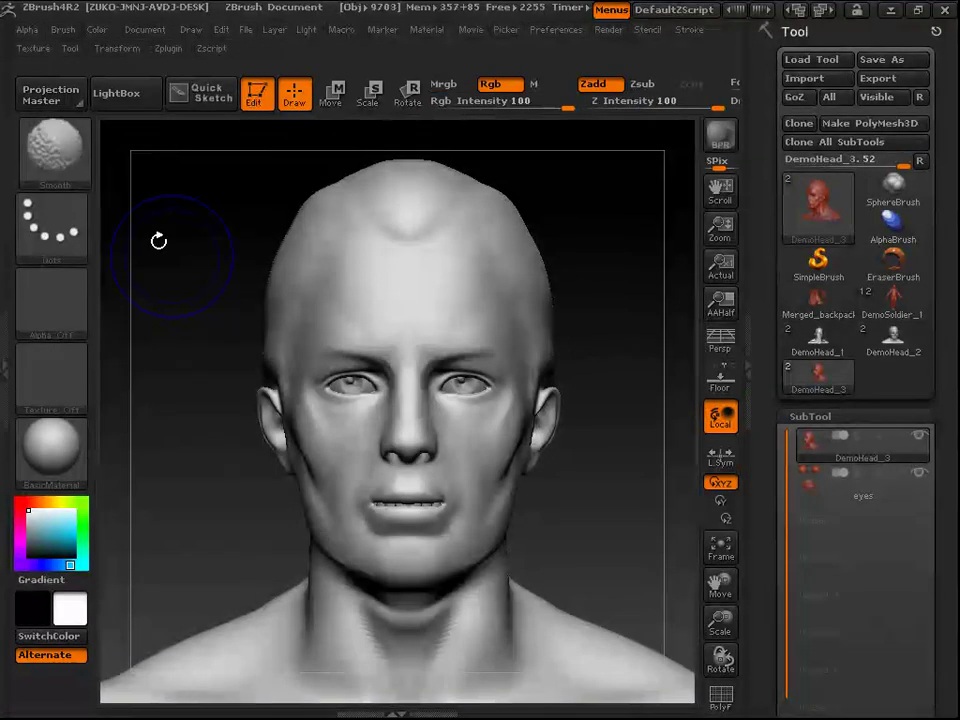
Step: Select the ClipCurve brush and cut the upper head along a diagonal line at about 40 degrees
left_click(52, 140)
left_click(360, 245)
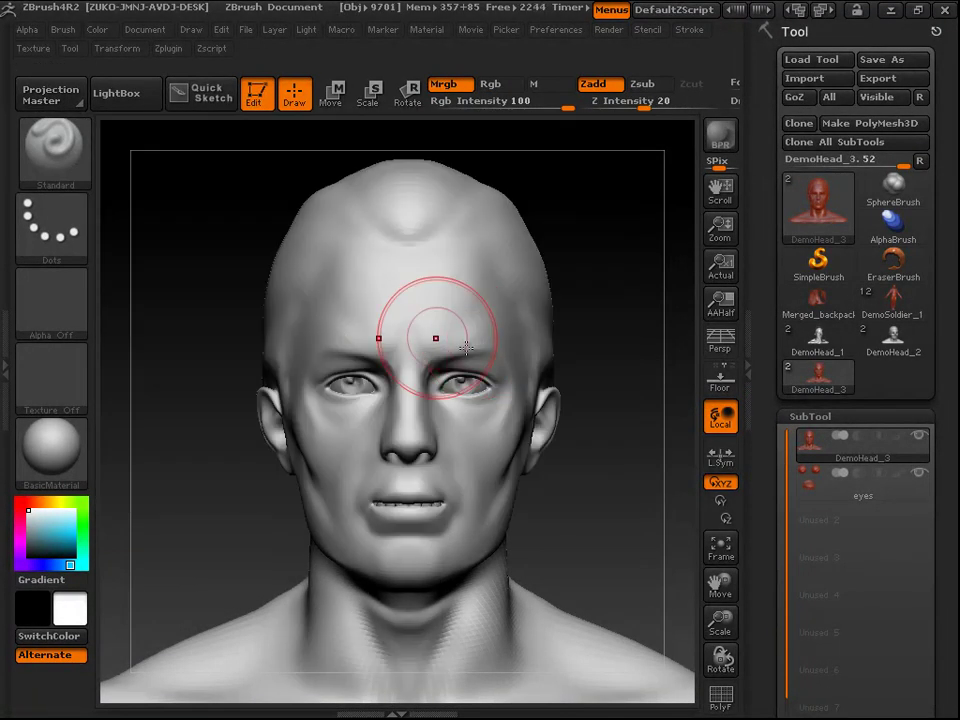
left_click_drag(584, 209, 631, 300, "alt")
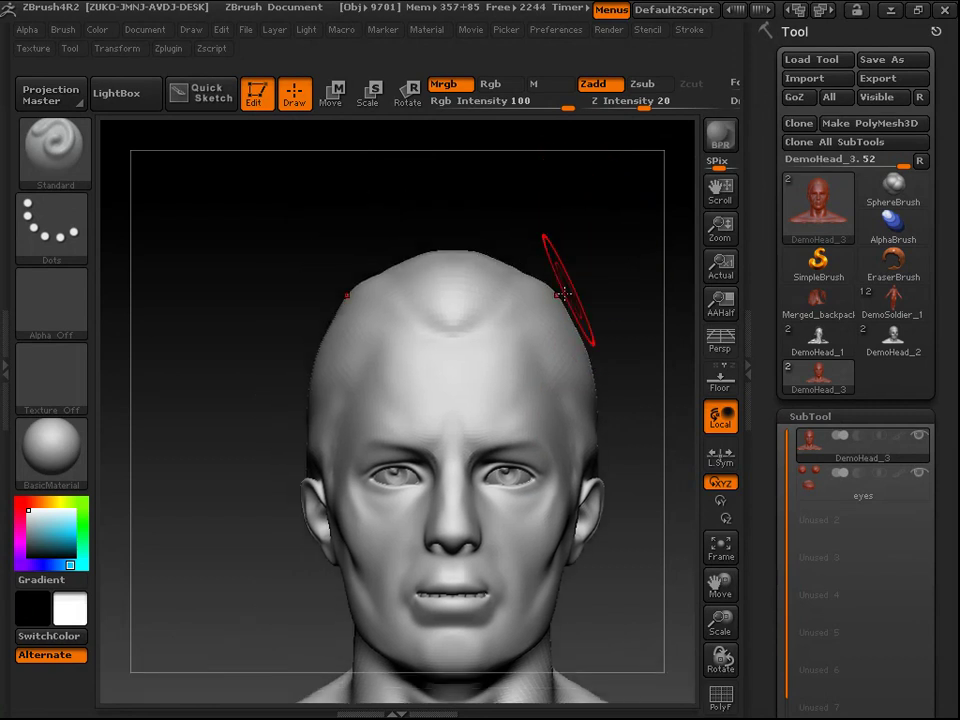
left_click_drag(248, 494, 508, 176, "ctrl+shift")
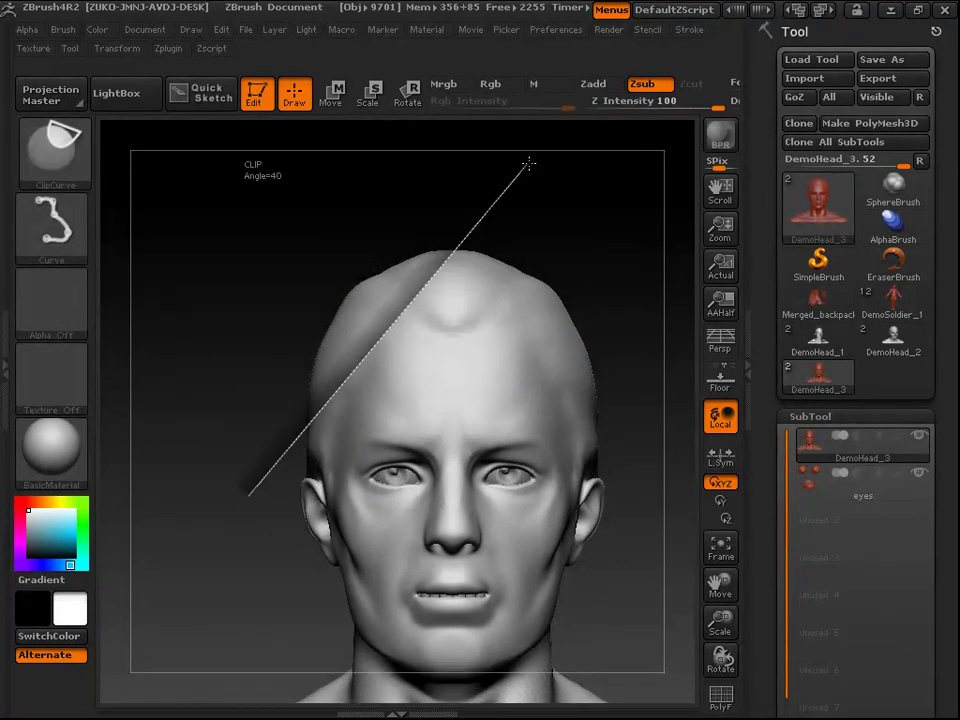
left_click_drag(528, 162, 529, 163, "ctrl+shift")
mouse_move(576, 265)
left_mouse_down()
mouse_move(621, 306)
mouse_move(604, 334)
mouse_move(517, 281)
left_mouse_up()
left_click_drag(639, 386, 551, 362)
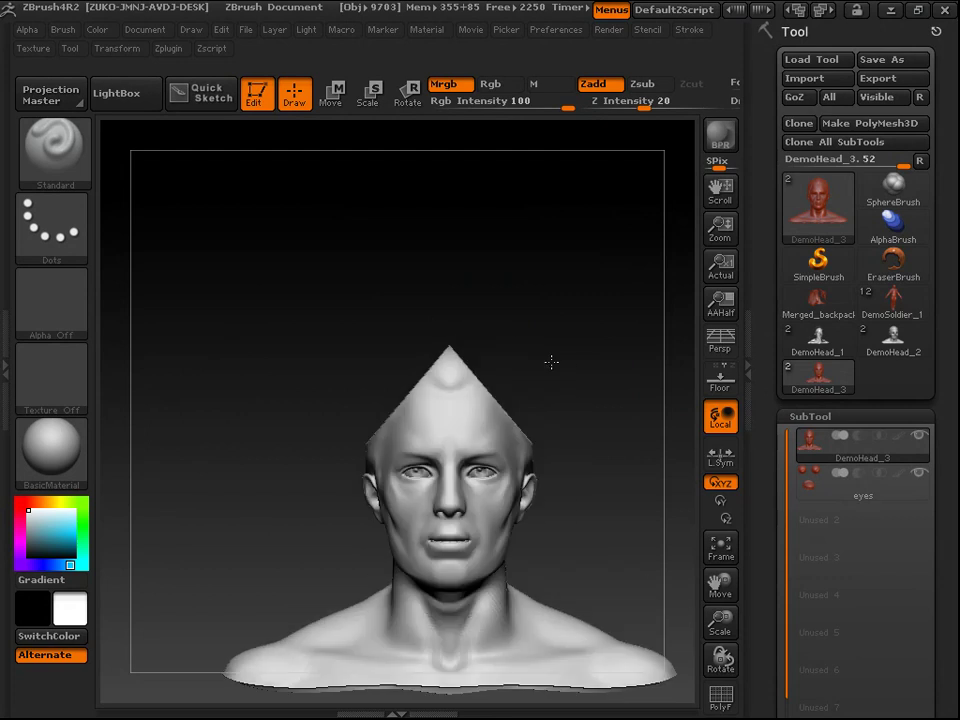
Step: Try another ClipCurve cut across the top of the head and undo both curve clips
left_click_drag(547, 297, 570, 336, "alt")
mouse_move(295, 287)
left_mouse_down("ctrl+shift")
mouse_move(635, 305)
mouse_move(563, 289)
mouse_move(579, 264)
mouse_move(602, 274)
mouse_move(586, 344)
mouse_move(572, 251)
mouse_move(555, 221)
mouse_move(480, 219)
mouse_move(502, 254)
mouse_move(576, 259)
mouse_move(604, 334)
mouse_move(574, 300)
mouse_move(570, 336)
mouse_move(575, 247)
mouse_move(609, 313)
mouse_move(589, 221)
mouse_move(594, 389)
mouse_move(615, 349)
left_mouse_up("ctrl+shift")
key("ctrl+z")
key("ctrl+z")
left_click_drag(591, 296, 603, 299)
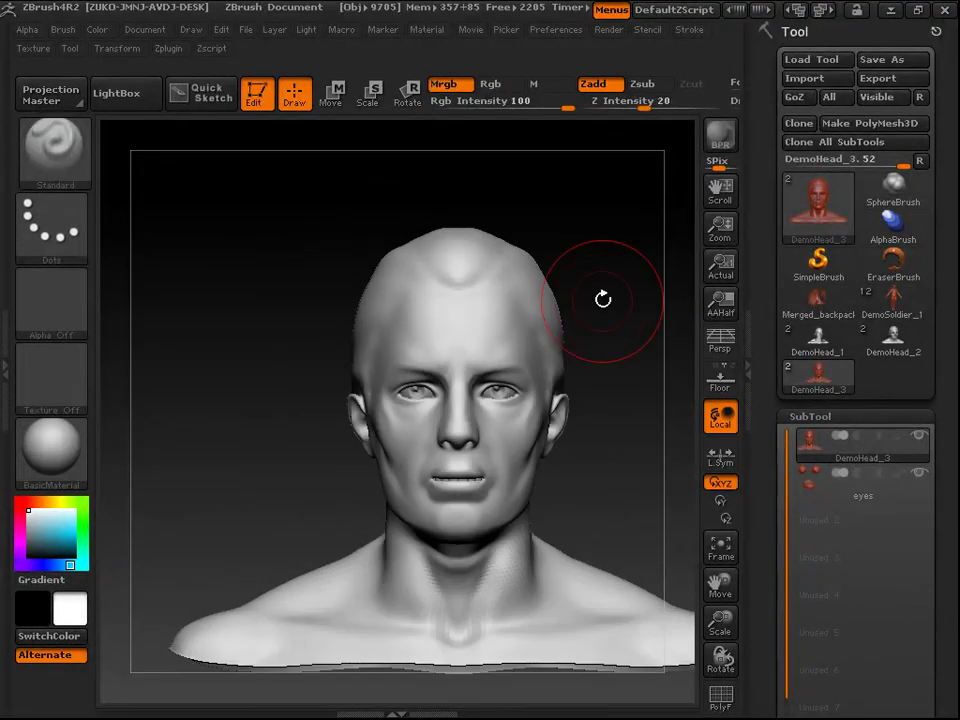
Step: Select the ClipRect brush and try a rectangular clip around the head from the front
left_click(66, 152)
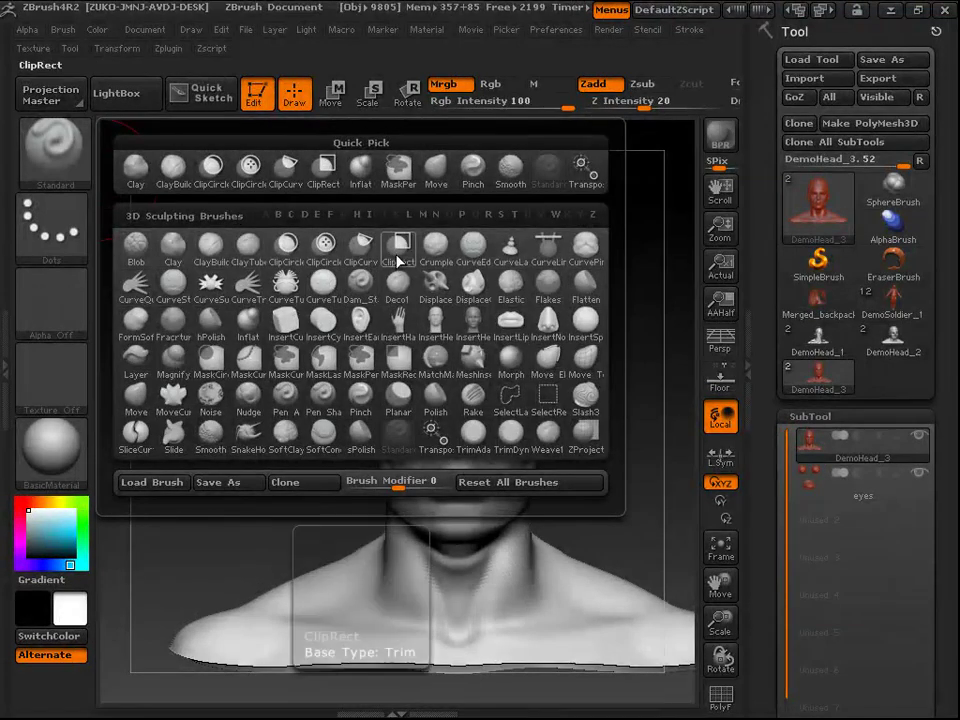
left_click(397, 262)
left_click_drag(320, 229, 566, 418, "ctrl+shift")
left_click_drag(614, 525, 639, 506)
left_click(640, 512, "ctrl+shift")
left_click_drag(605, 335, 598, 334, "shift")
mouse_move(581, 276)
left_mouse_down("alt")
mouse_move(544, 229)
mouse_move(522, 282)
left_mouse_up("alt")
Step: Select the Dam_Standard brush and reduce its draw size for carving fine lines on the face
left_click(60, 158)
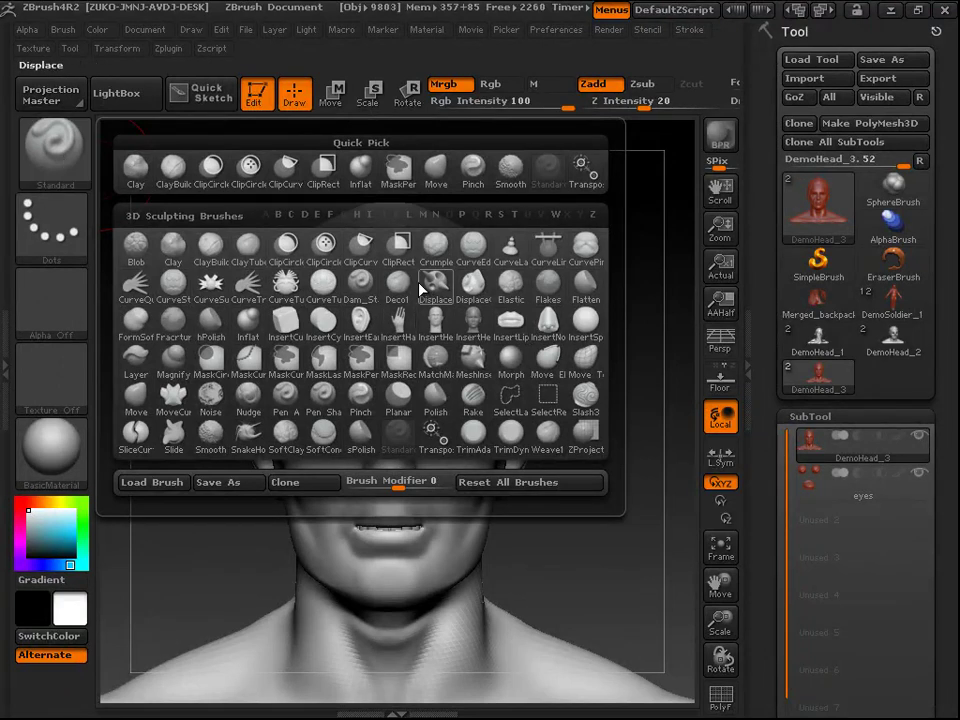
mouse_move(362, 284)
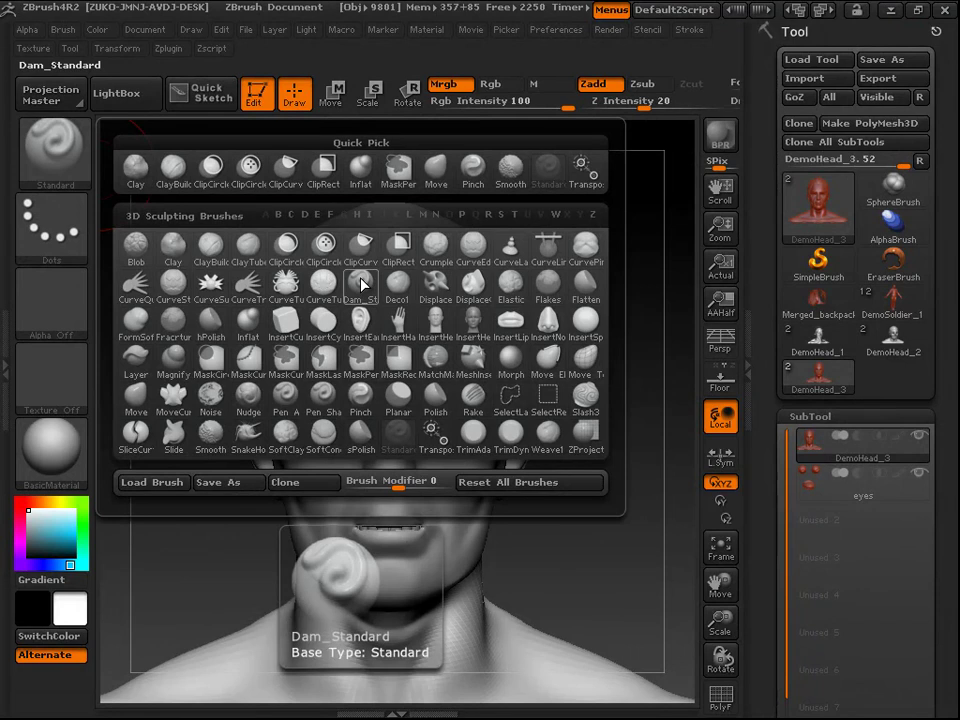
left_click(362, 284)
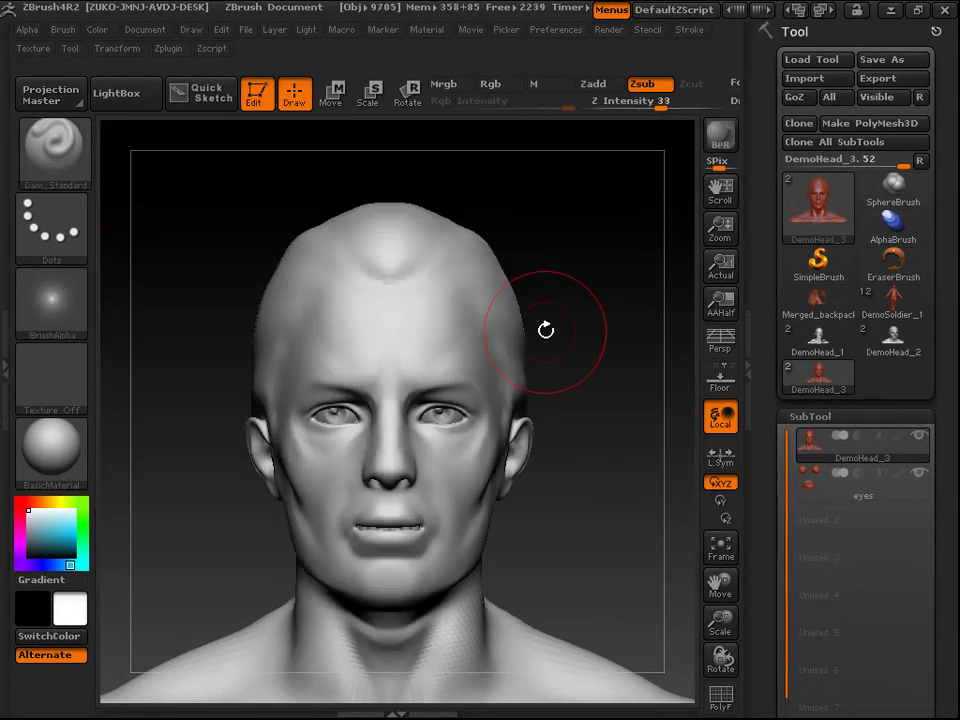
mouse_move(615, 232)
left_mouse_down()
mouse_move(617, 274)
mouse_move(602, 321)
mouse_move(546, 315)
mouse_move(626, 332)
mouse_move(644, 316)
left_mouse_up()
key("space")
left_click_drag(521, 294, 499, 289)
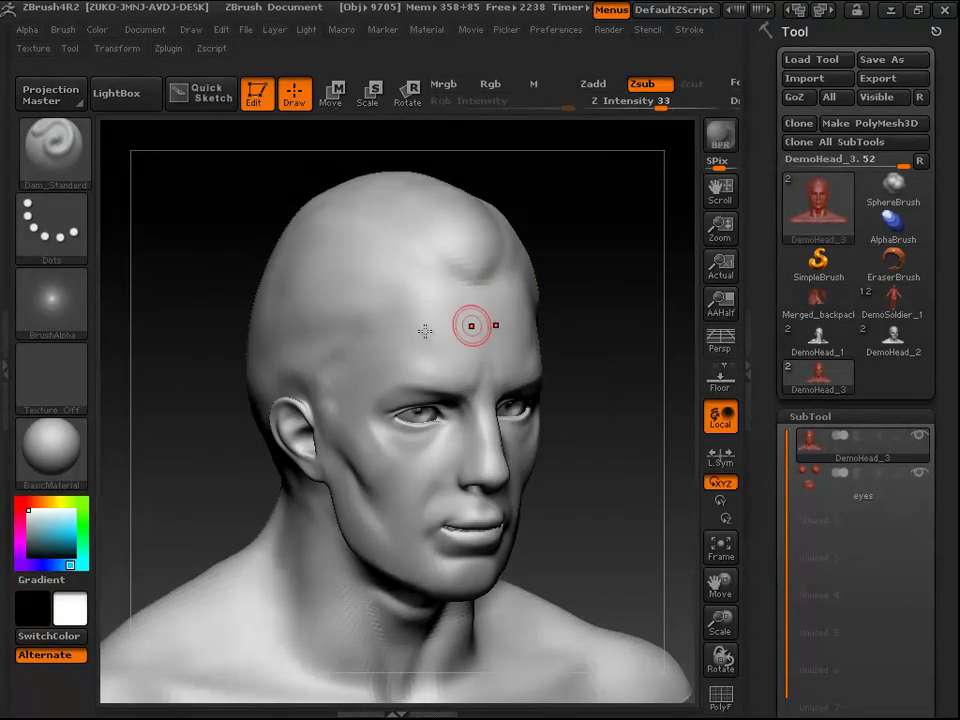
key("ctrl")
left_click_drag(530, 308, 513, 299)
Step: Try carving panel-like grooves across the forehead and down the cheek to the jaw, and undo the strokes
left_click_drag(440, 304, 375, 327)
mouse_move(363, 408)
left_mouse_down()
mouse_move(386, 568)
mouse_move(453, 635)
left_mouse_up()
left_click_drag(616, 296, 585, 429, "alt")
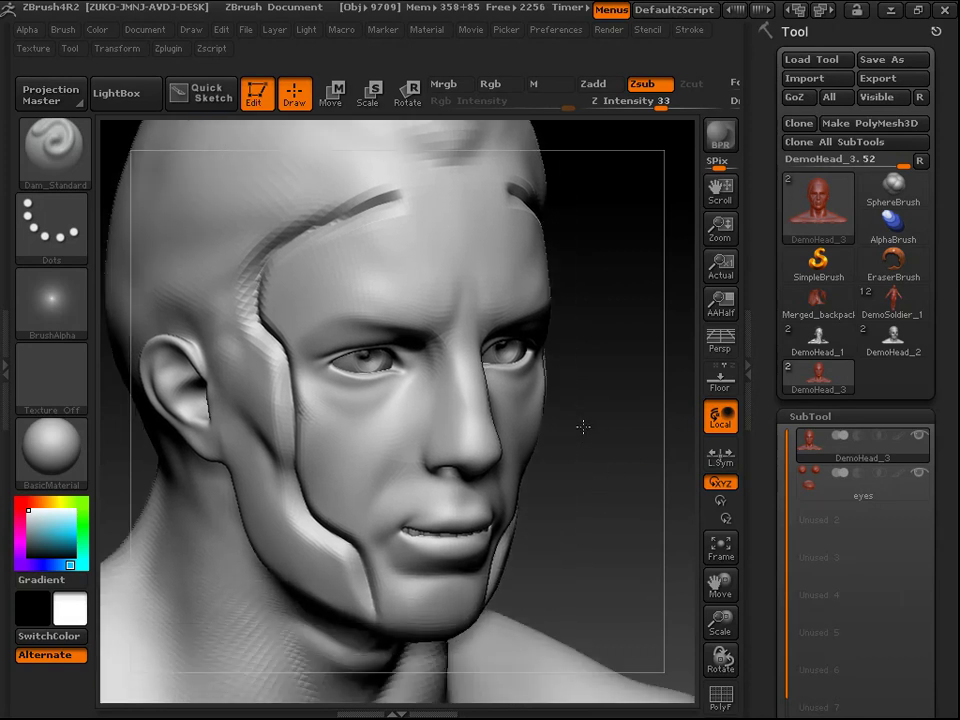
key("ctrl+z")
key("ctrl+z")
key("ctrl+z")
Step: Carve frown creases between the eyebrows with Dam_Standard, undo the stray stroke near the eye, and soften the creases by smoothing
mouse_move(609, 370)
left_mouse_down()
mouse_move(600, 345)
mouse_move(632, 313)
mouse_move(609, 326)
left_mouse_up()
key("space")
left_click_drag(464, 285, 476, 247)
mouse_move(437, 301)
left_mouse_down()
mouse_move(447, 318)
mouse_move(438, 352)
mouse_move(354, 361)
left_mouse_up()
key("ctrl+z")
mouse_move(633, 266)
left_mouse_down()
mouse_move(641, 291)
mouse_move(469, 274)
left_mouse_up()
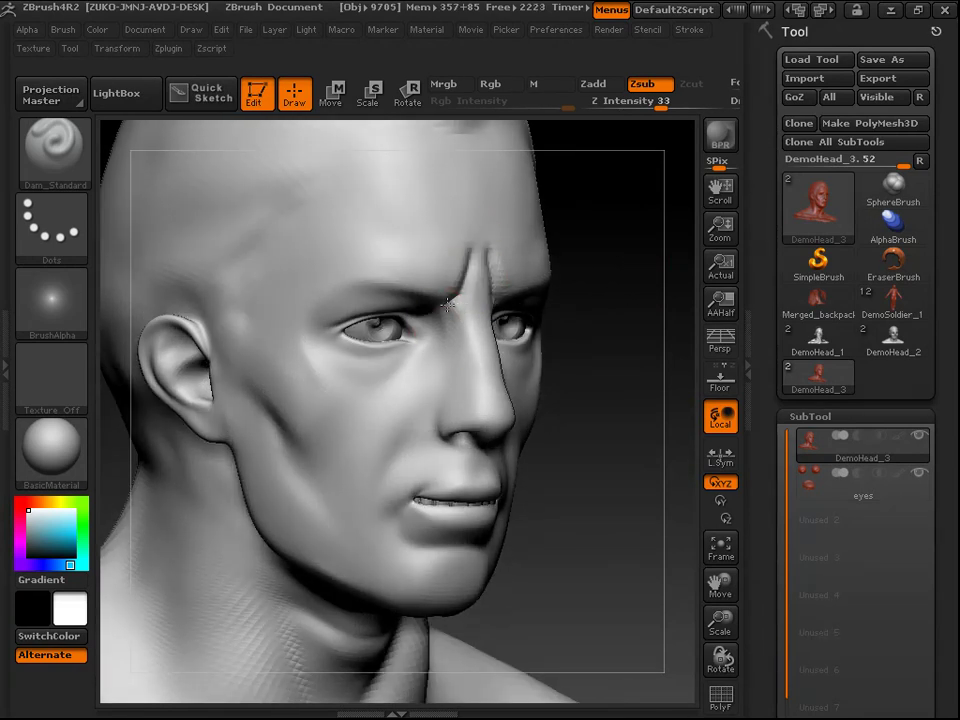
mouse_move(461, 317)
left_mouse_down("shift")
mouse_move(454, 279)
mouse_move(476, 255)
left_mouse_up("shift")
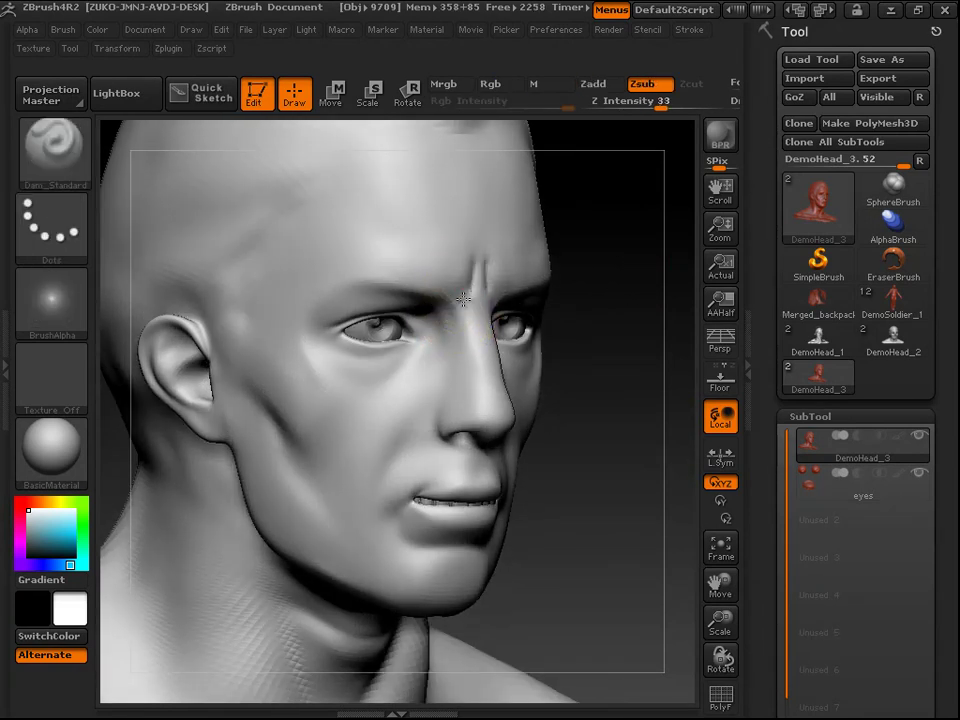
Step: Set the Dam_Standard brush's Z Intensity to 8 and carve soft frown creases between the eyebrows
left_click_drag(613, 322, 590, 330)
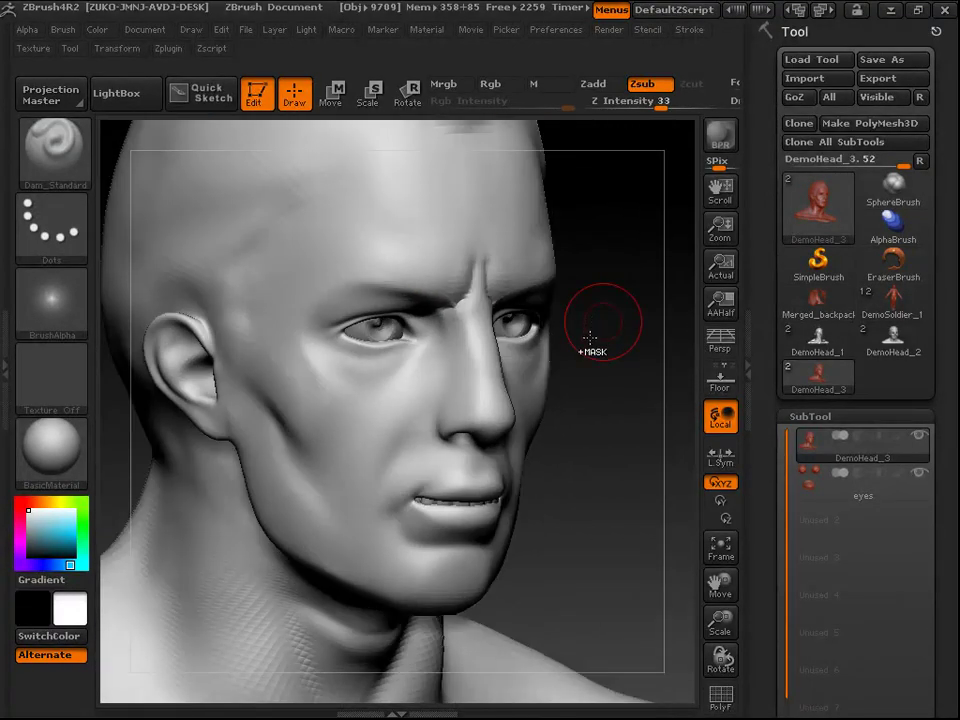
left_click_drag(668, 108, 621, 101)
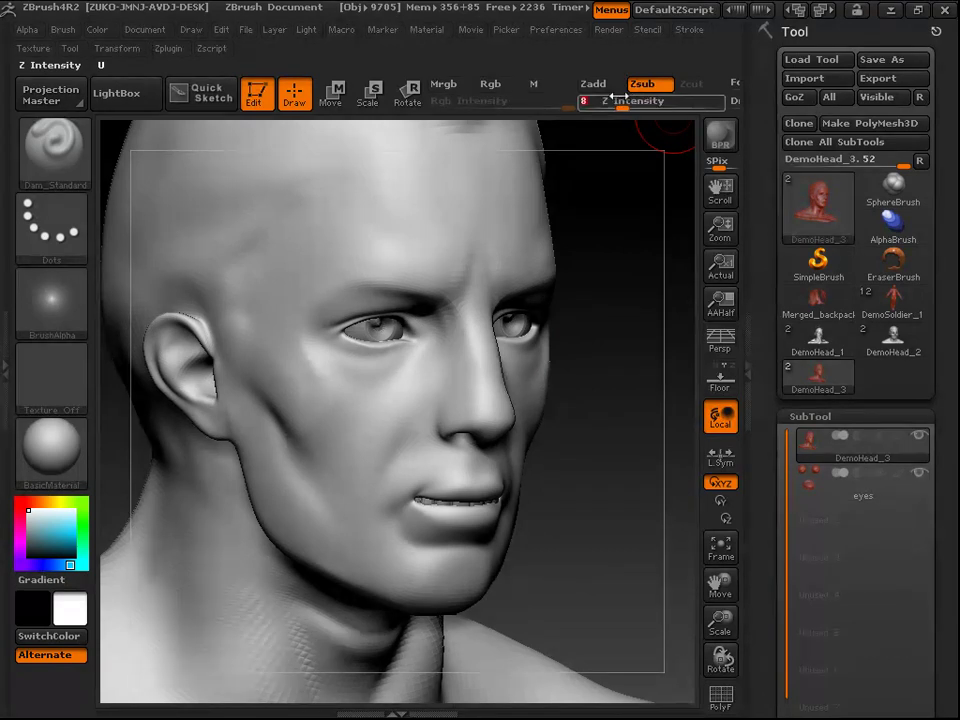
left_click_drag(628, 253, 558, 276)
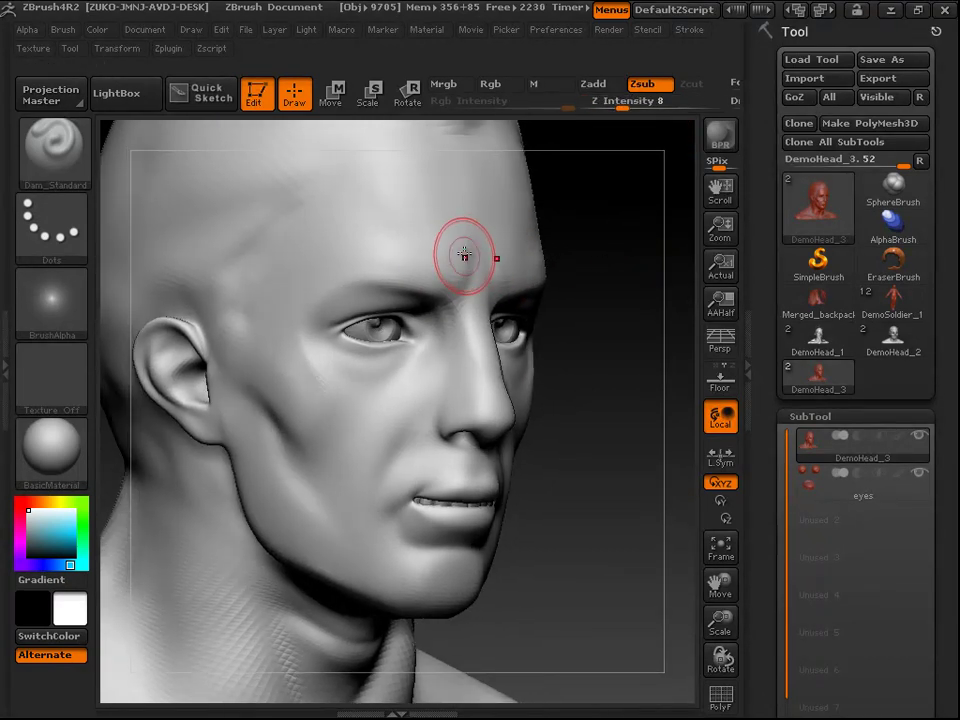
left_click_drag(443, 310, 448, 305)
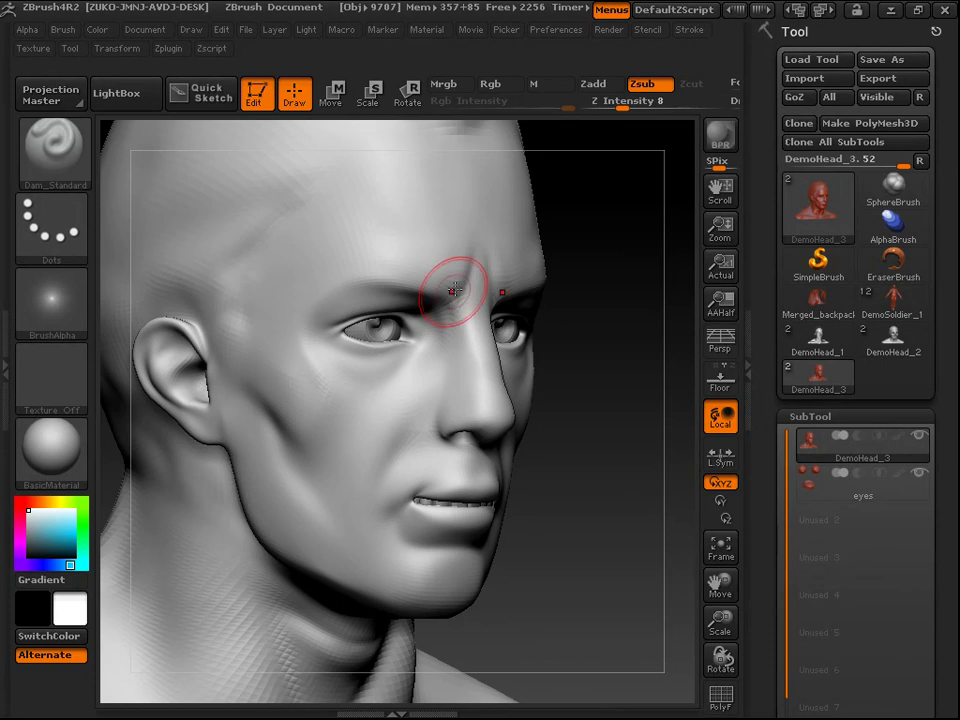
left_click_drag(569, 305, 560, 290)
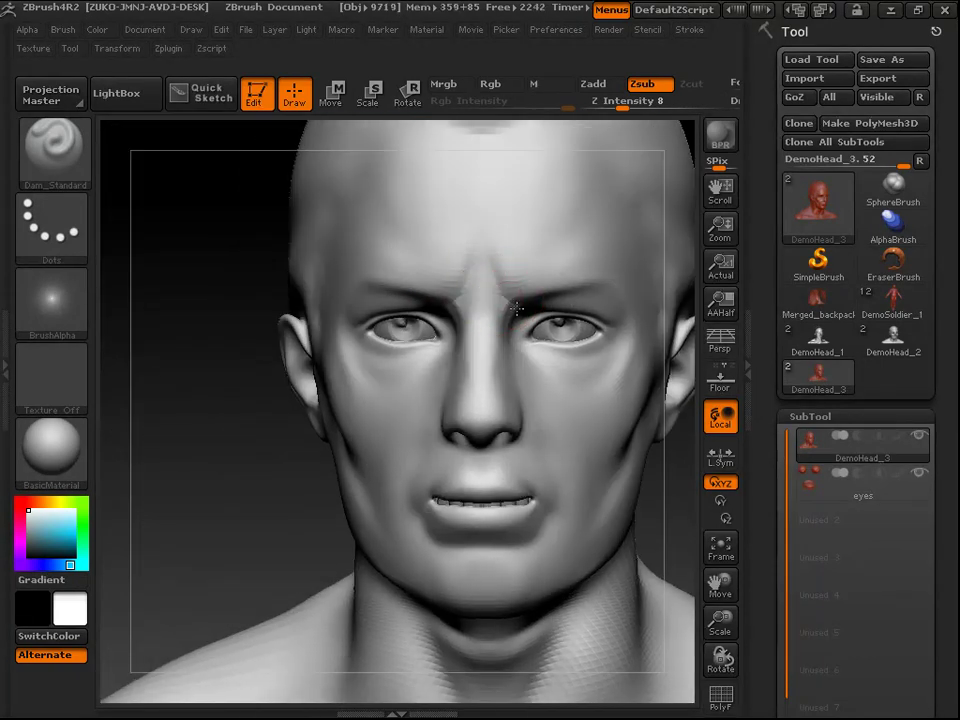
Step: Carve soft creases from the inner eye corners around the bags beneath both eyes
left_click_drag(223, 482, 349, 437)
mouse_move(242, 499)
left_mouse_down()
mouse_move(400, 393)
mouse_move(399, 309)
left_mouse_up()
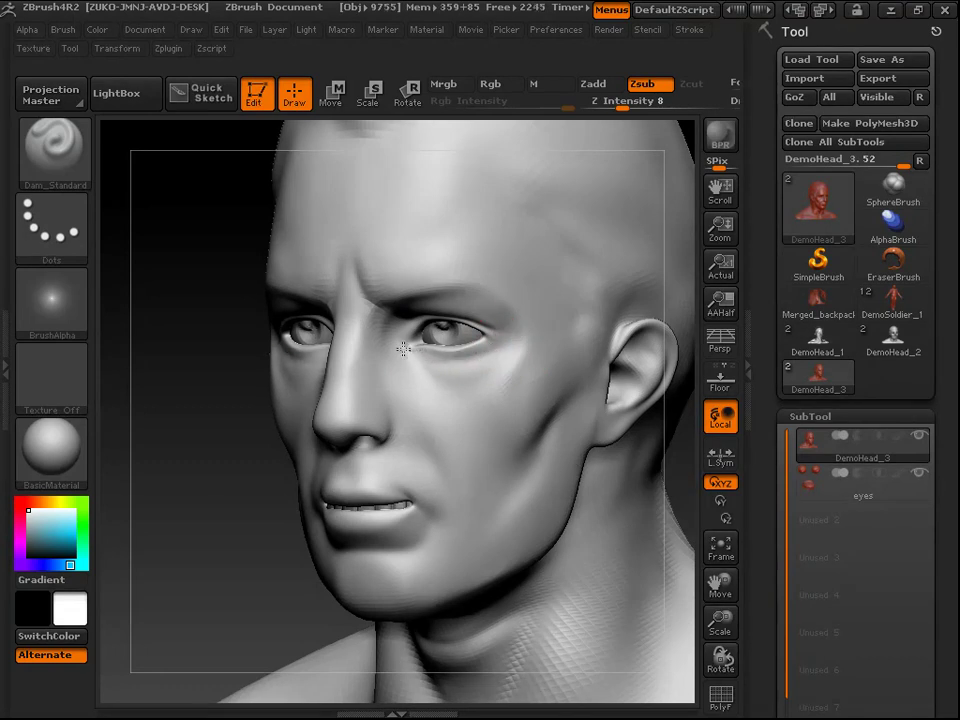
left_click_drag(225, 461, 435, 379)
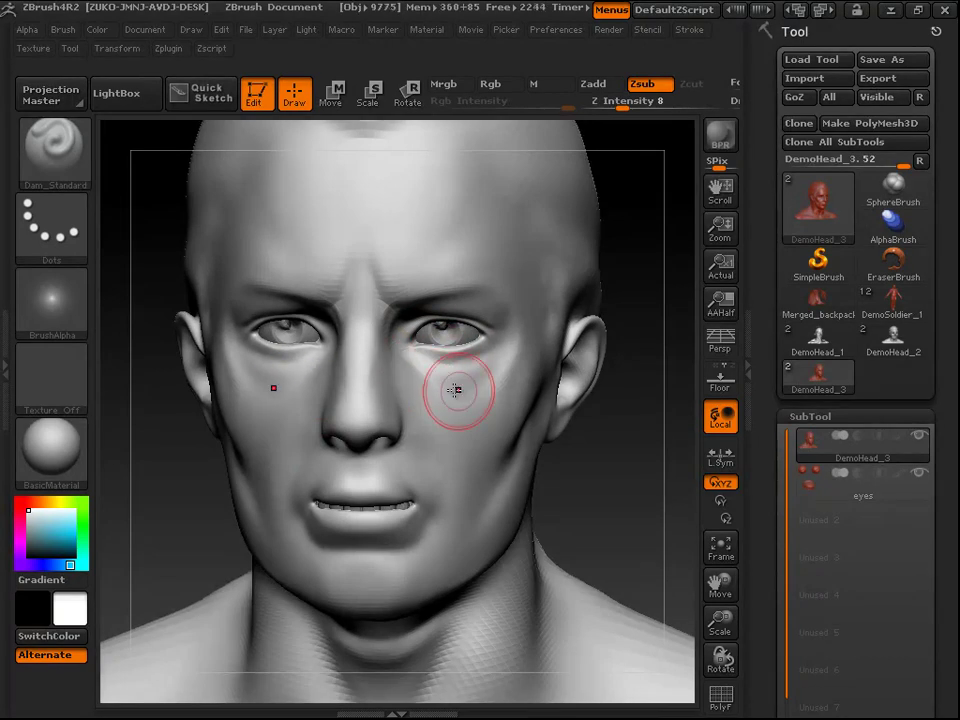
mouse_move(612, 472)
left_mouse_down()
mouse_move(638, 467)
mouse_move(530, 430)
left_mouse_up()
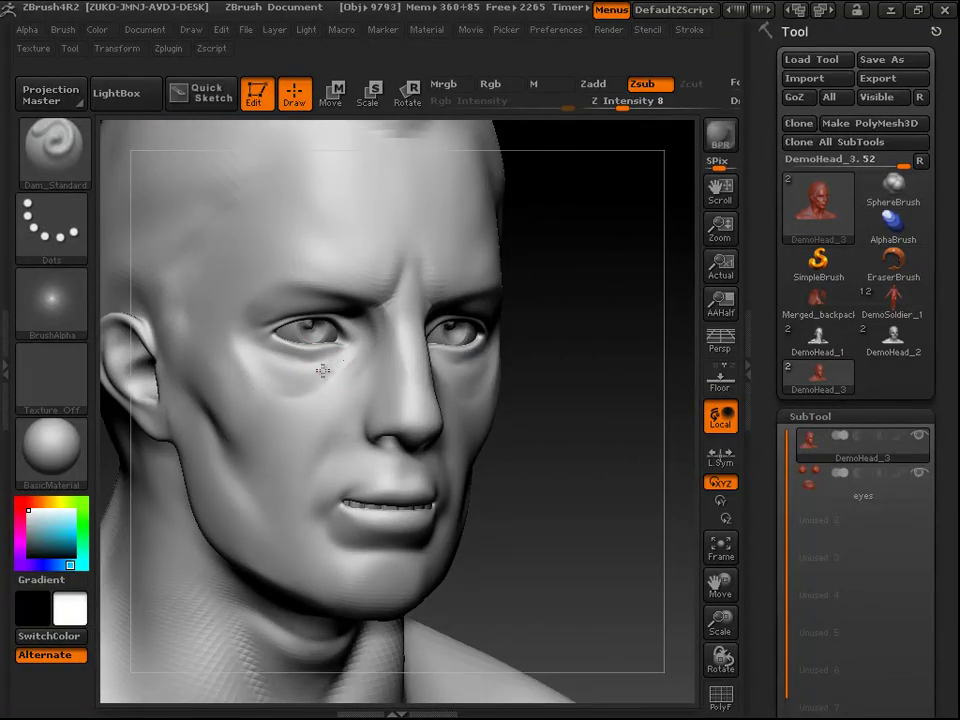
mouse_move(598, 402)
left_mouse_down("alt")
mouse_move(628, 390)
mouse_move(608, 403)
left_mouse_up("alt")
Step: Set Z Intensity to 13 and carve creases at the outer eye corners and around the mouth corners
left_click(633, 106)
left_click_drag(624, 341, 429, 347)
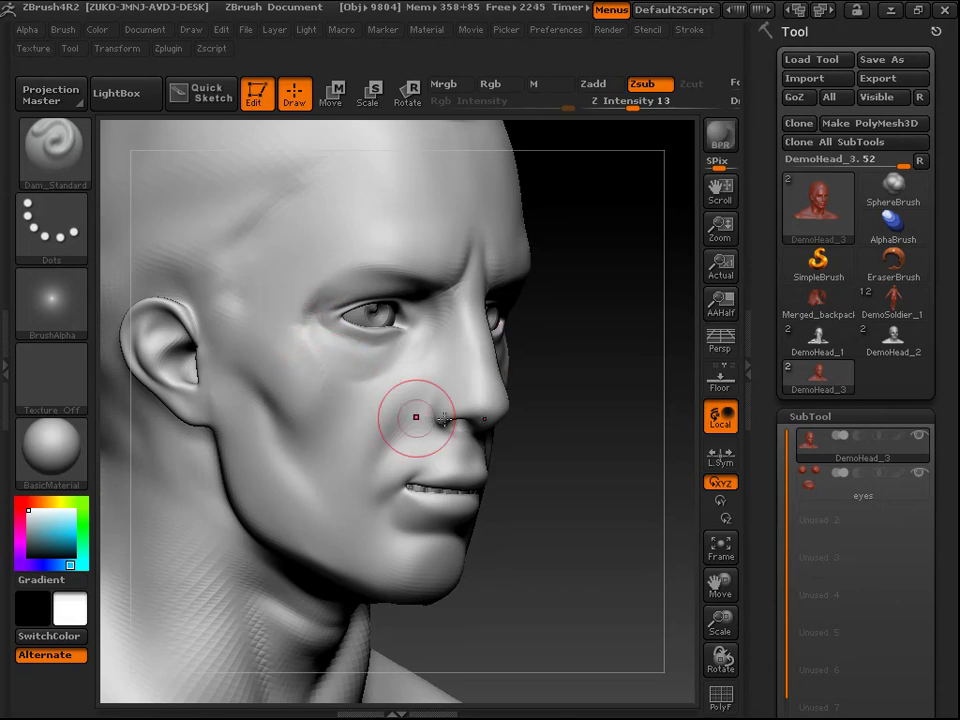
mouse_move(566, 326)
left_mouse_down()
mouse_move(425, 518)
mouse_move(401, 491)
left_mouse_up()
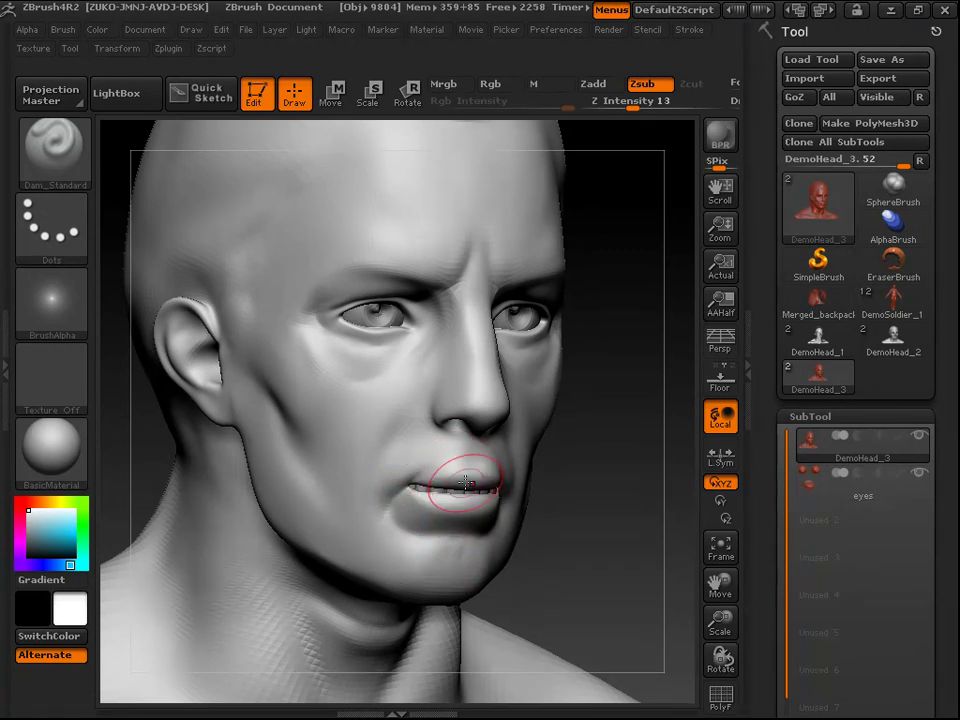
left_click_drag(608, 450, 518, 392, "alt")
mouse_move(566, 349)
left_mouse_down("alt")
mouse_move(572, 339)
mouse_move(601, 408)
mouse_move(465, 343)
mouse_move(439, 386)
left_mouse_up("alt")
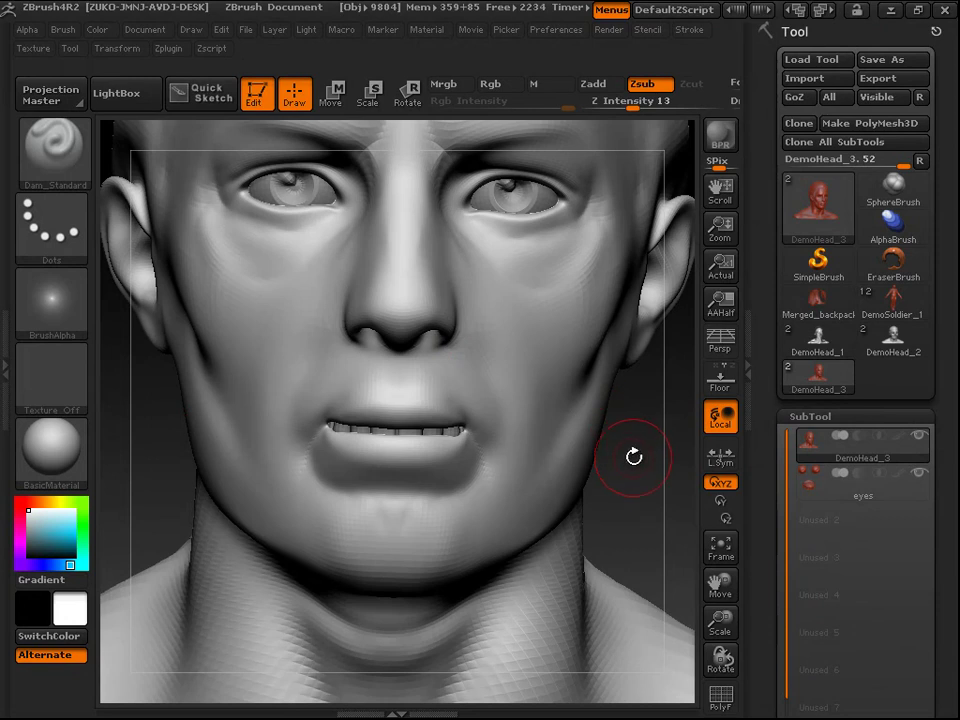
Step: Carve the philtrum between the nose and upper lip, then define and smooth the lip edges and mouth corners
mouse_move(633, 453)
left_mouse_down()
mouse_move(639, 467)
mouse_move(615, 454)
left_mouse_up()
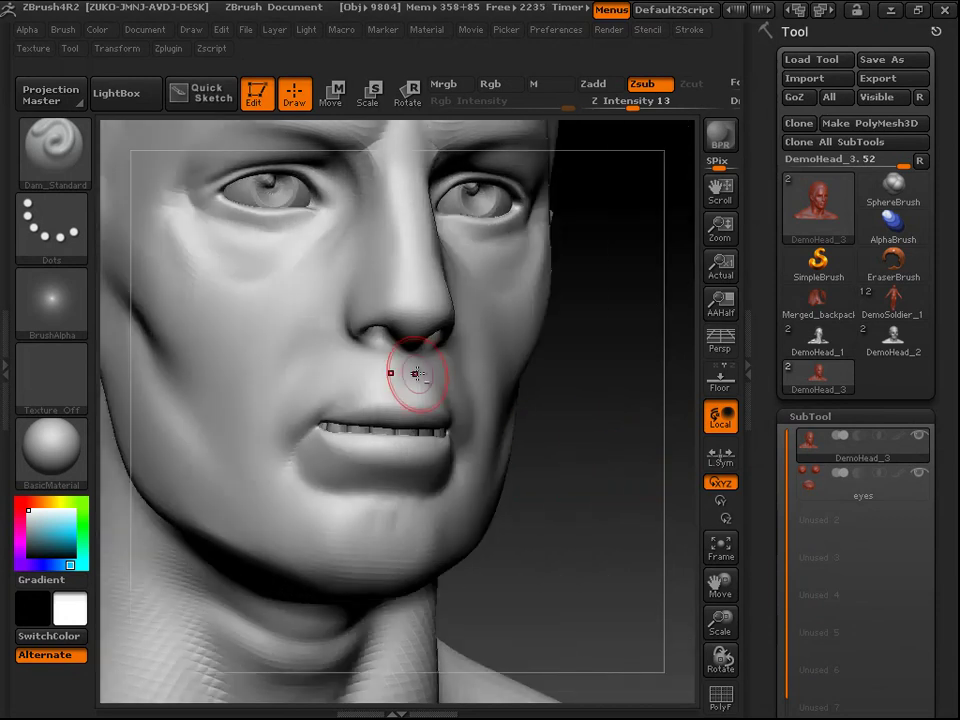
mouse_move(579, 388)
left_mouse_down()
mouse_move(594, 424)
mouse_move(585, 412)
left_mouse_up()
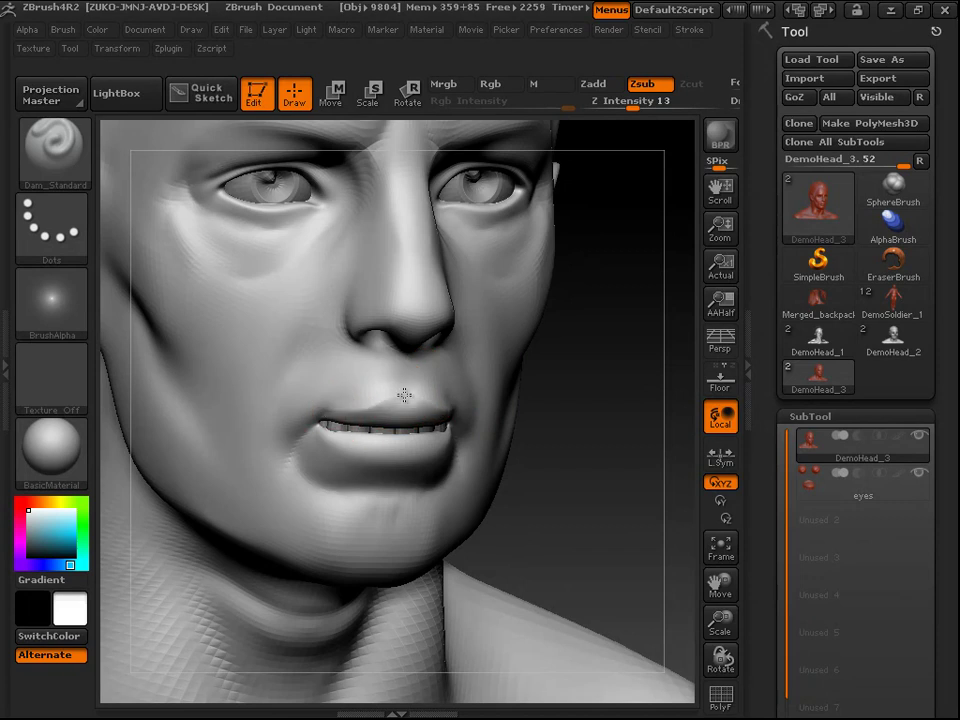
mouse_move(431, 434)
left_mouse_down("shift")
mouse_move(362, 432)
mouse_move(309, 414)
mouse_move(393, 407)
mouse_move(390, 375)
left_mouse_up("shift")
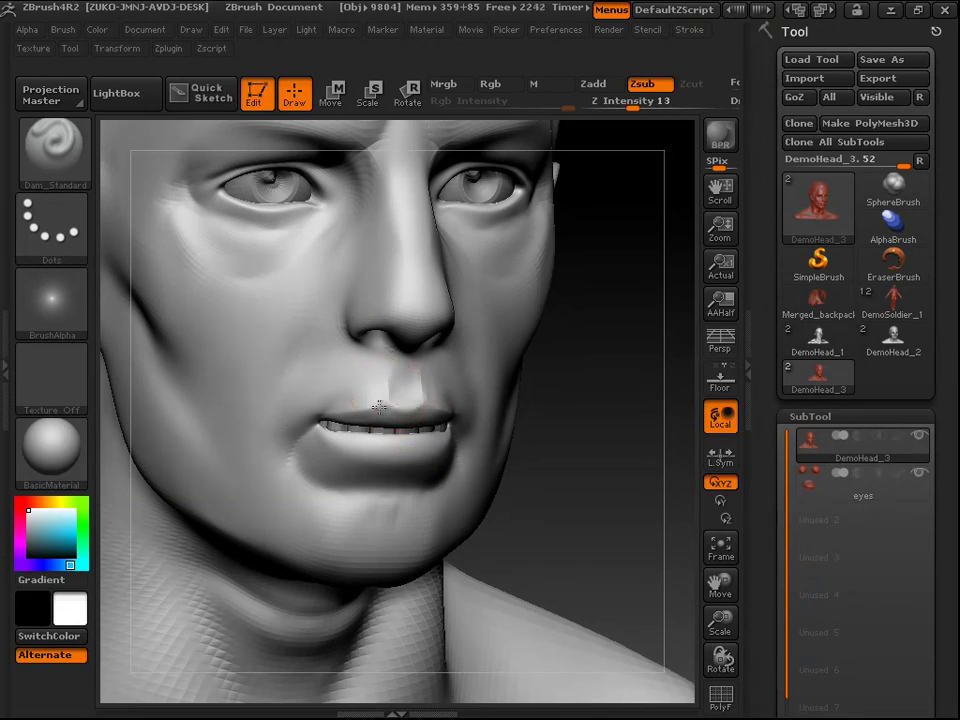
mouse_move(390, 402)
left_mouse_down("shift")
mouse_move(394, 369)
mouse_move(392, 396)
left_mouse_up("shift")
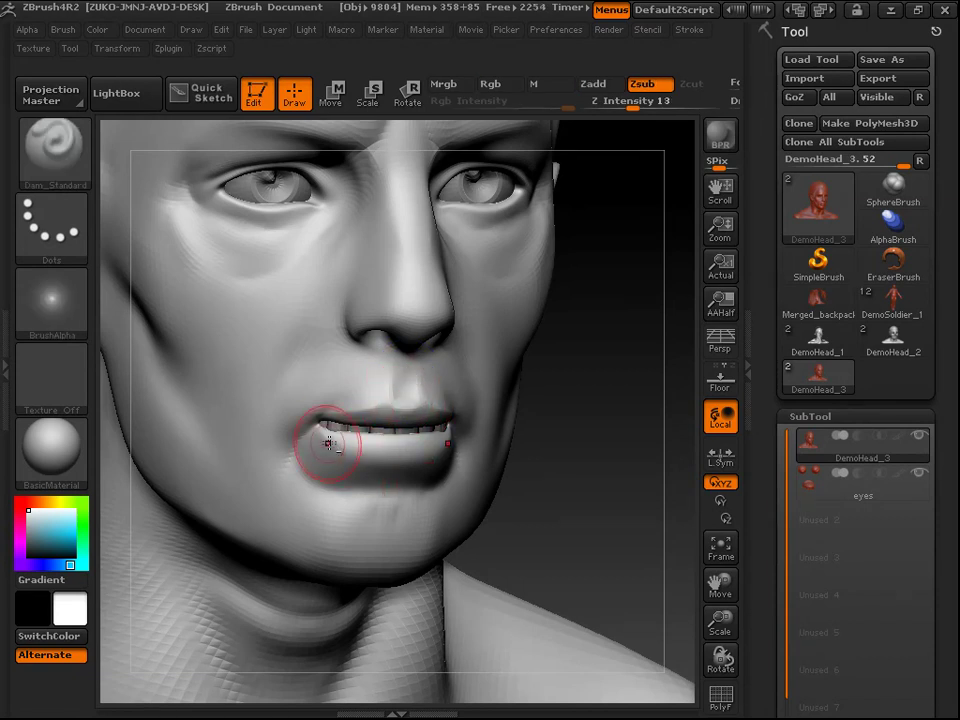
key("space")
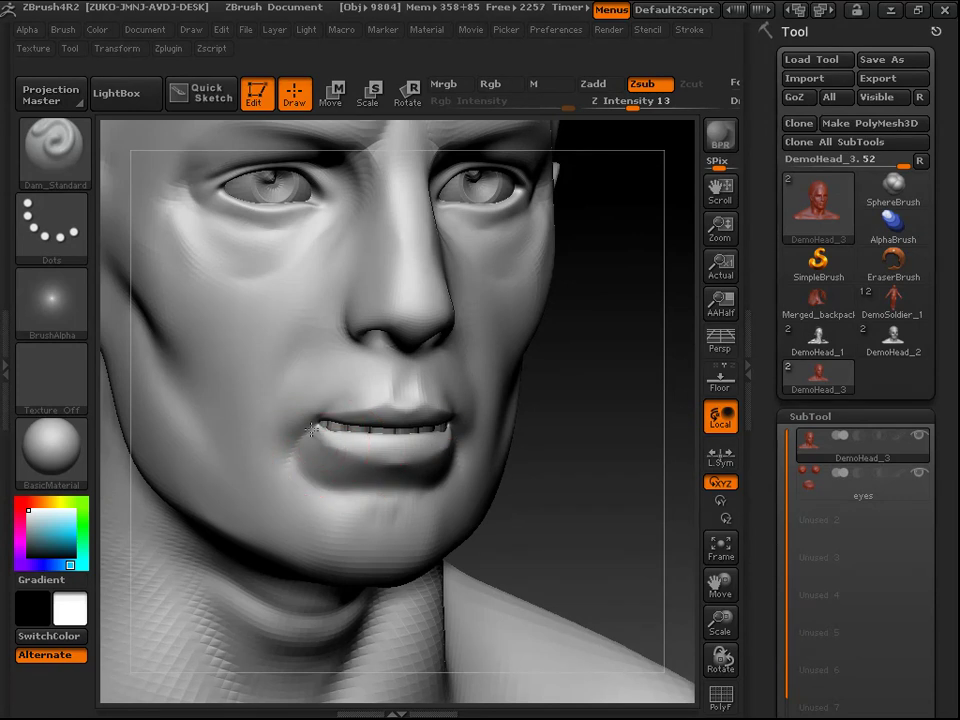
left_click_drag(332, 439, 318, 466, "shift")
Step: Select the Displace brush from the brushes starting with D
mouse_move(608, 404)
left_mouse_down("alt")
mouse_move(557, 326)
mouse_move(621, 386)
mouse_move(537, 301)
mouse_move(617, 369)
mouse_move(589, 343)
left_mouse_up("alt")
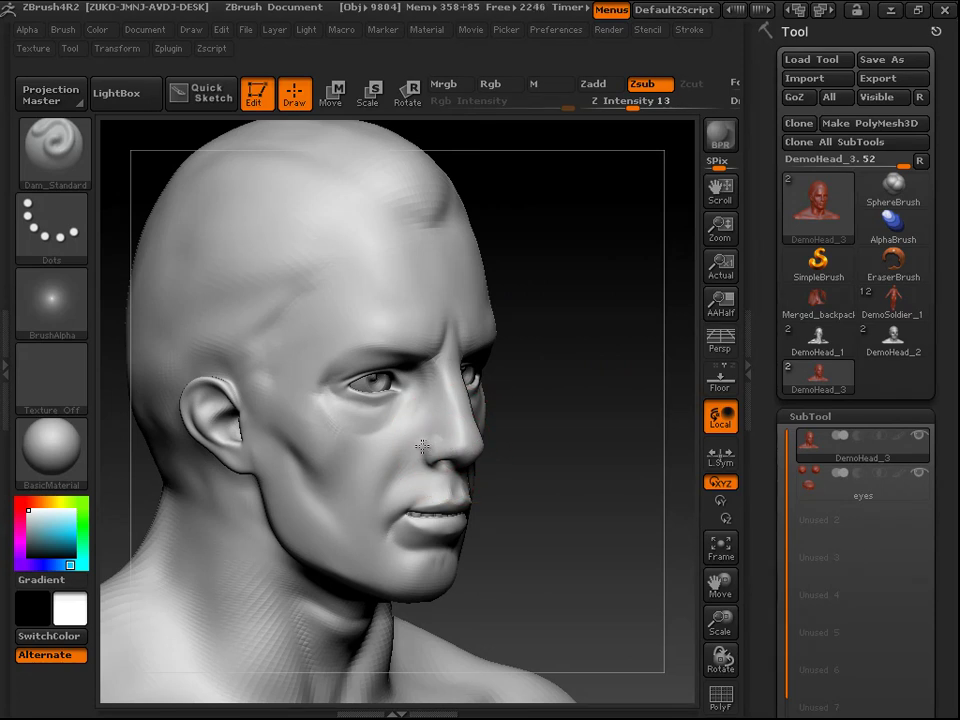
mouse_move(551, 484)
left_mouse_down()
mouse_move(523, 420)
mouse_move(575, 459)
mouse_move(600, 411)
mouse_move(561, 403)
mouse_move(559, 306)
mouse_move(579, 354)
mouse_move(538, 317)
mouse_move(512, 312)
left_mouse_up()
left_click(53, 150)
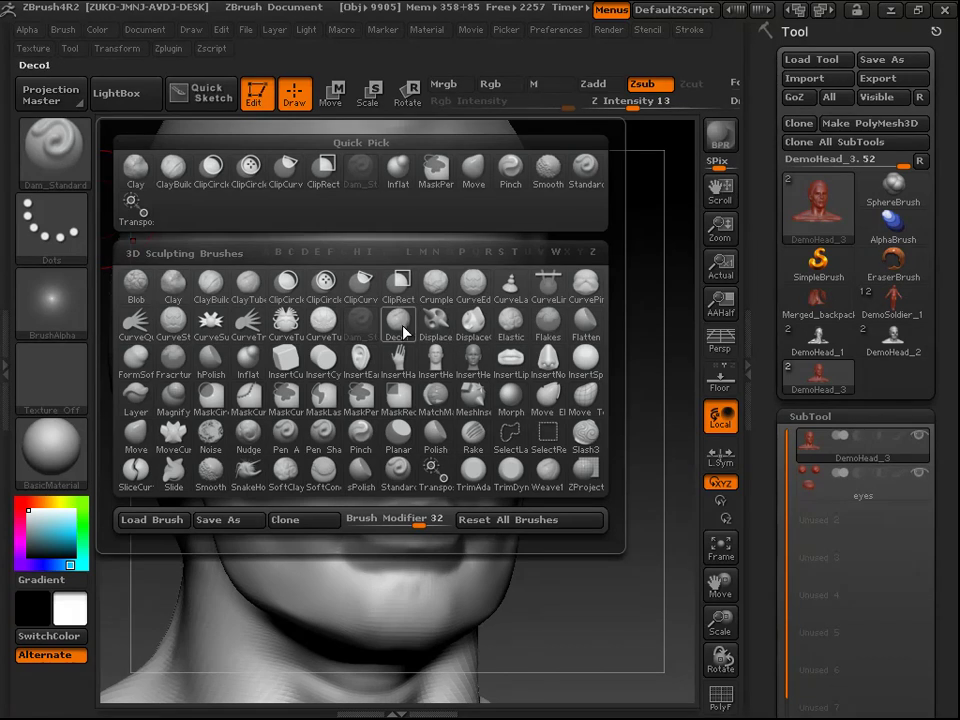
key("d")
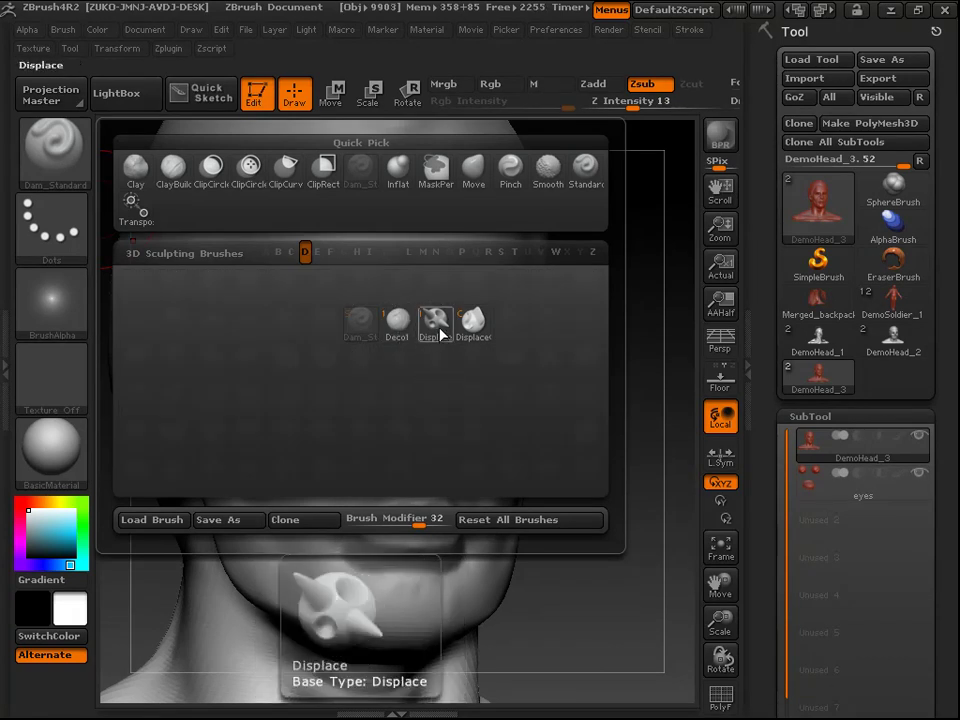
left_click(441, 333)
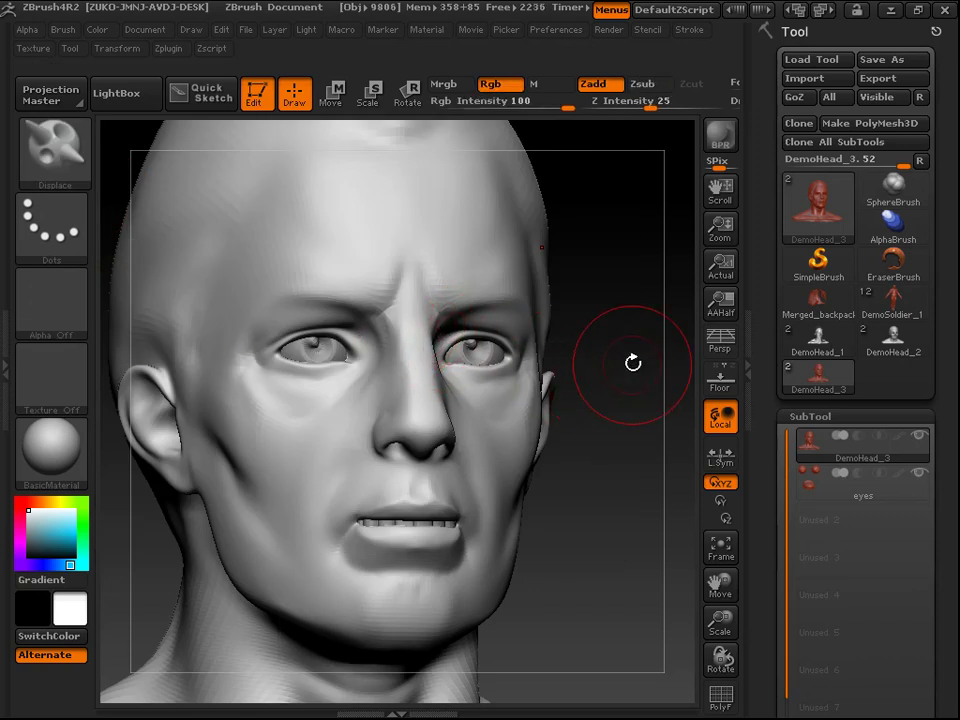
Step: Try displacing the sides of the forehead outward with the large Displace brush, and undo the strokes
mouse_move(630, 351)
left_mouse_down()
mouse_move(604, 332)
mouse_move(564, 240)
mouse_move(591, 328)
mouse_move(591, 279)
mouse_move(589, 306)
mouse_move(530, 306)
left_mouse_up()
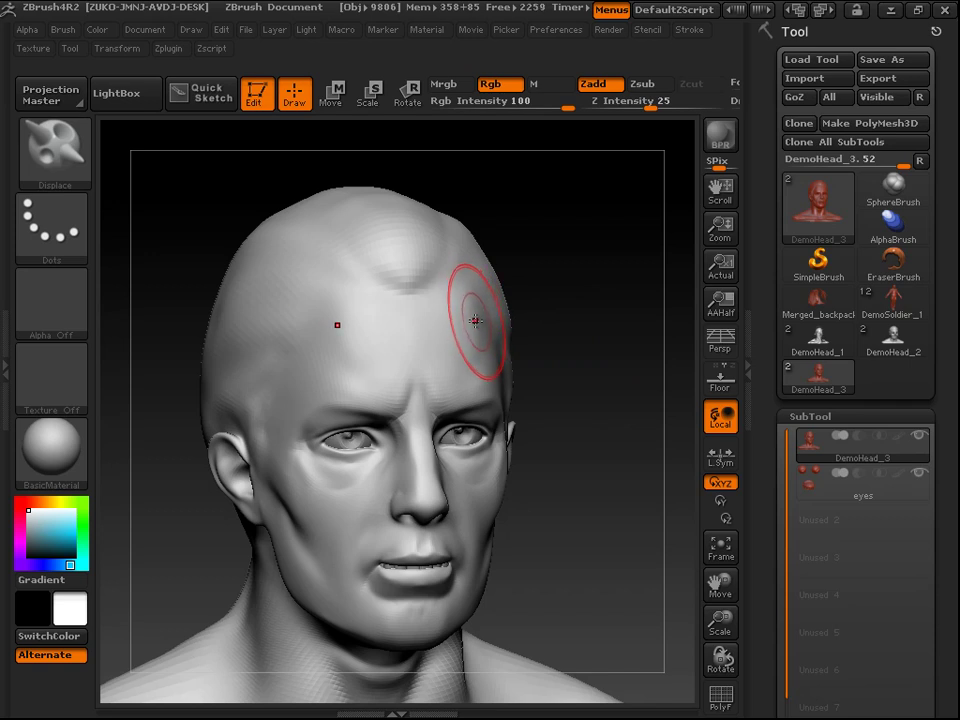
mouse_move(467, 321)
left_mouse_down()
mouse_move(480, 317)
mouse_move(469, 311)
mouse_move(480, 321)
mouse_move(471, 326)
mouse_move(527, 377)
left_mouse_up()
key("ctrl+z")
mouse_move(535, 330)
left_mouse_down()
mouse_move(574, 364)
mouse_move(491, 366)
left_mouse_up()
left_click_drag(491, 317, 491, 318)
key("ctrl+z")
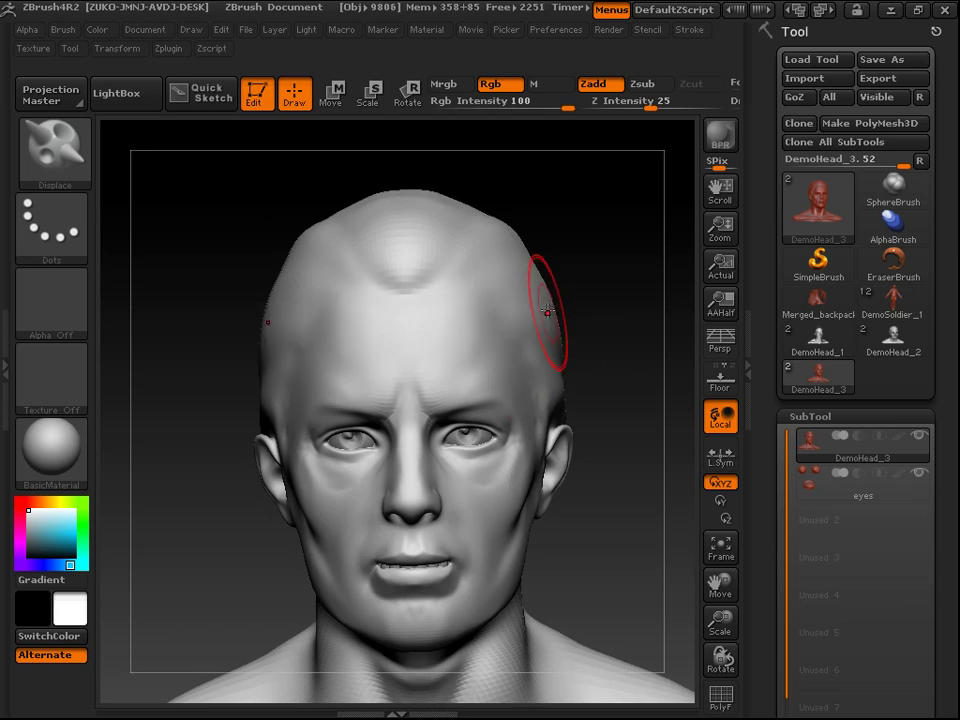
Step: Reduce the draw size, set Z Intensity to 15, and raise a mirrored pair of horns from the forehead
key("space")
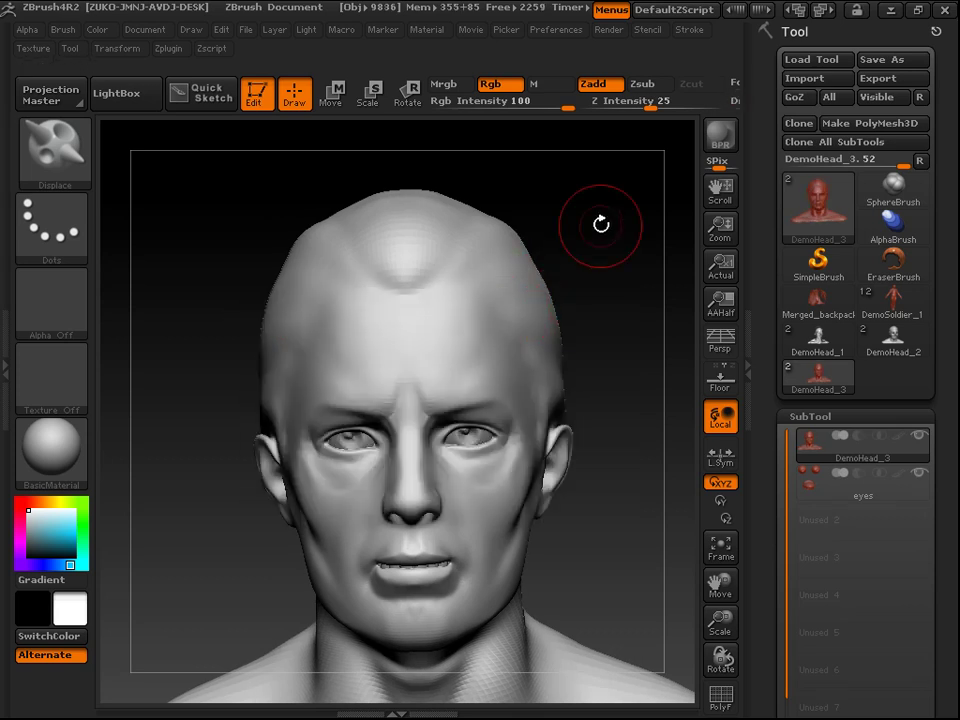
left_click_drag(653, 106, 634, 102)
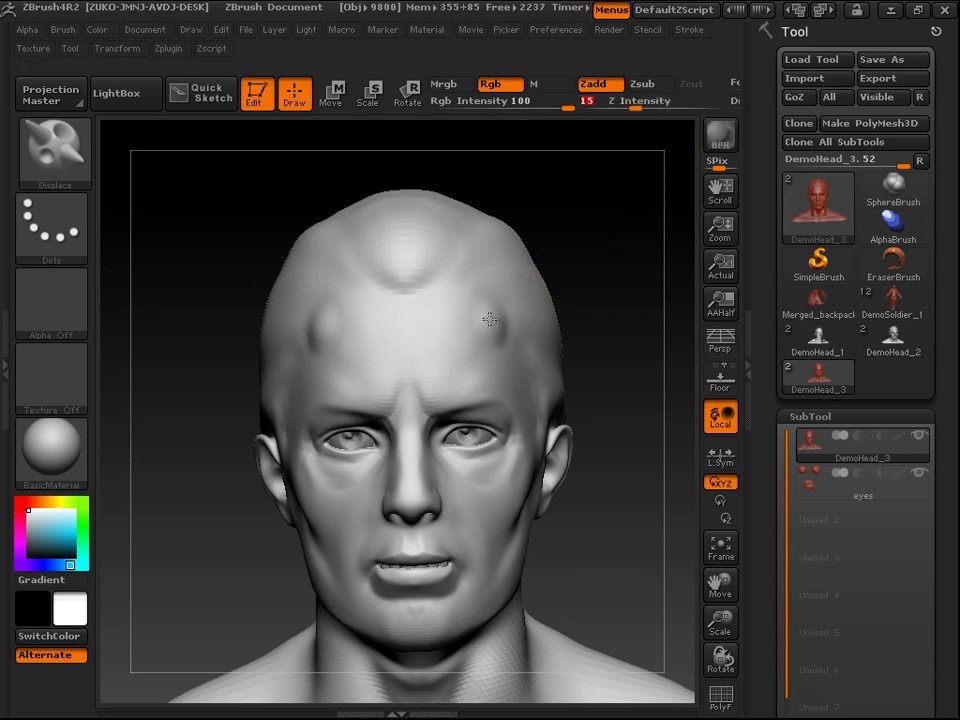
left_click_drag(498, 325, 501, 318)
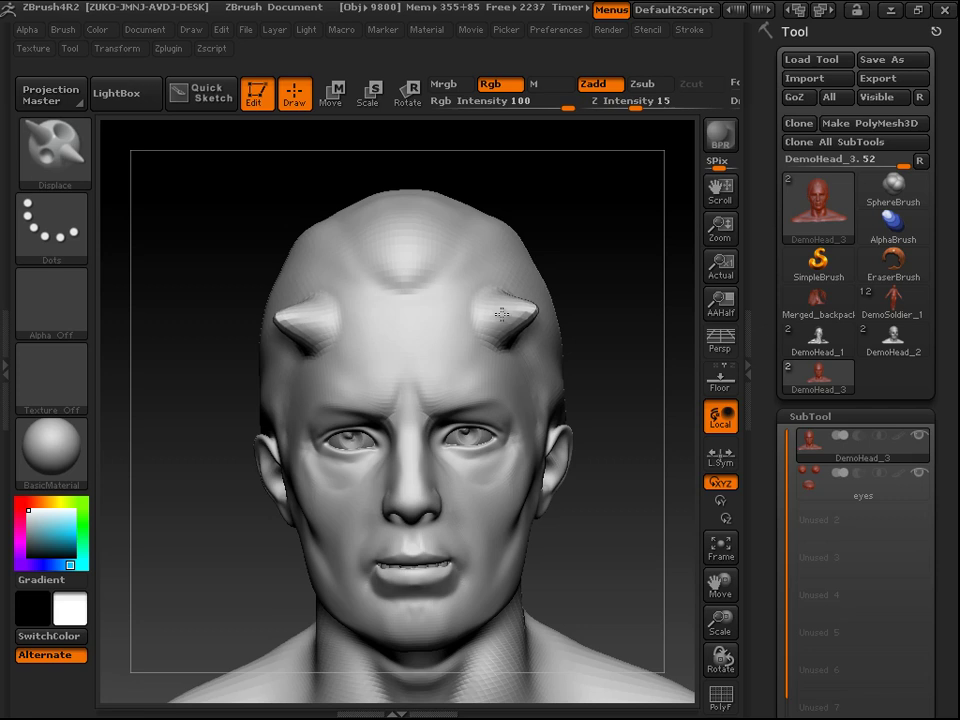
mouse_move(644, 310)
left_mouse_down()
mouse_move(617, 281)
mouse_move(574, 268)
mouse_move(669, 274)
mouse_move(634, 261)
mouse_move(551, 265)
mouse_move(570, 264)
mouse_move(500, 298)
left_mouse_up()
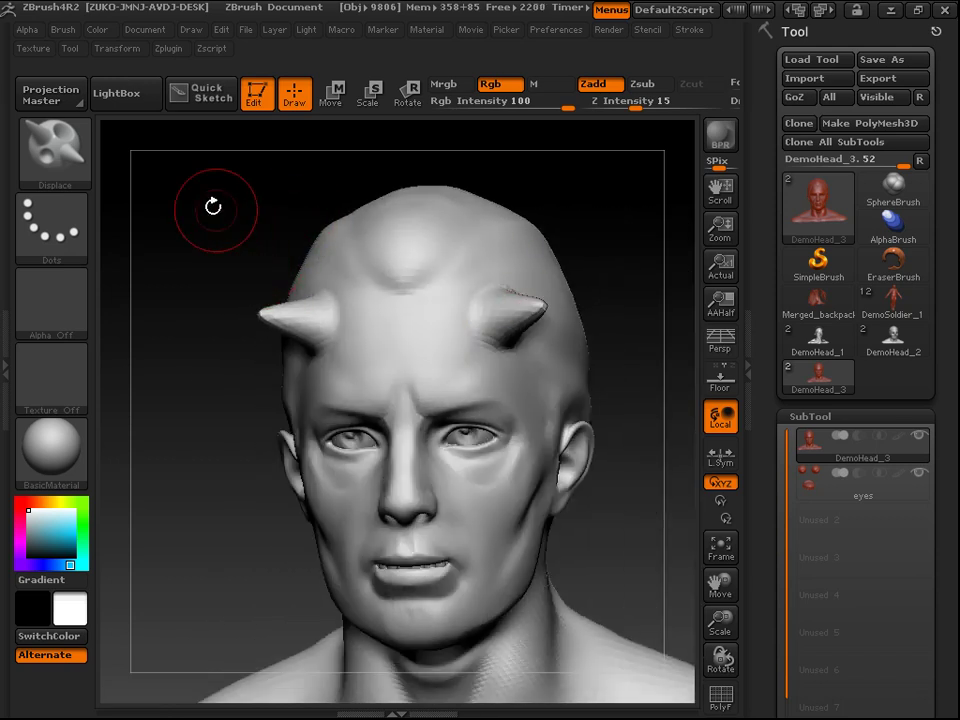
Step: Use the Move brush to bend the horns upward and reshape their bases from several angles
left_click(74, 157)
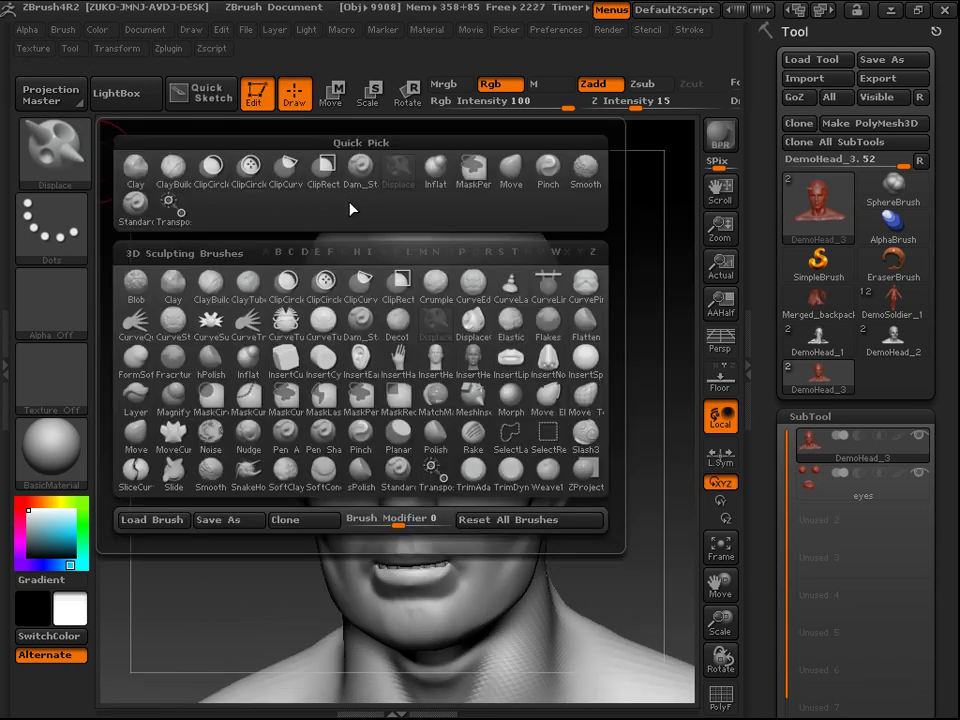
left_click(519, 183)
mouse_move(589, 289)
left_mouse_down()
mouse_move(615, 231)
mouse_move(619, 242)
mouse_move(564, 299)
mouse_move(570, 274)
mouse_move(585, 268)
left_mouse_up()
key("space")
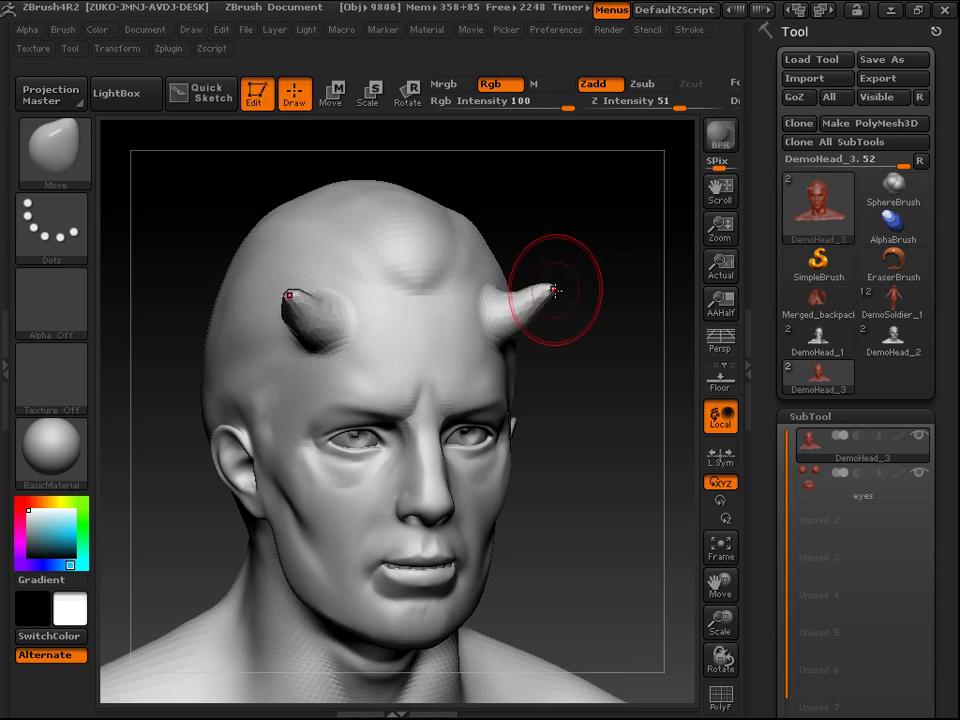
left_click_drag(597, 308, 489, 274)
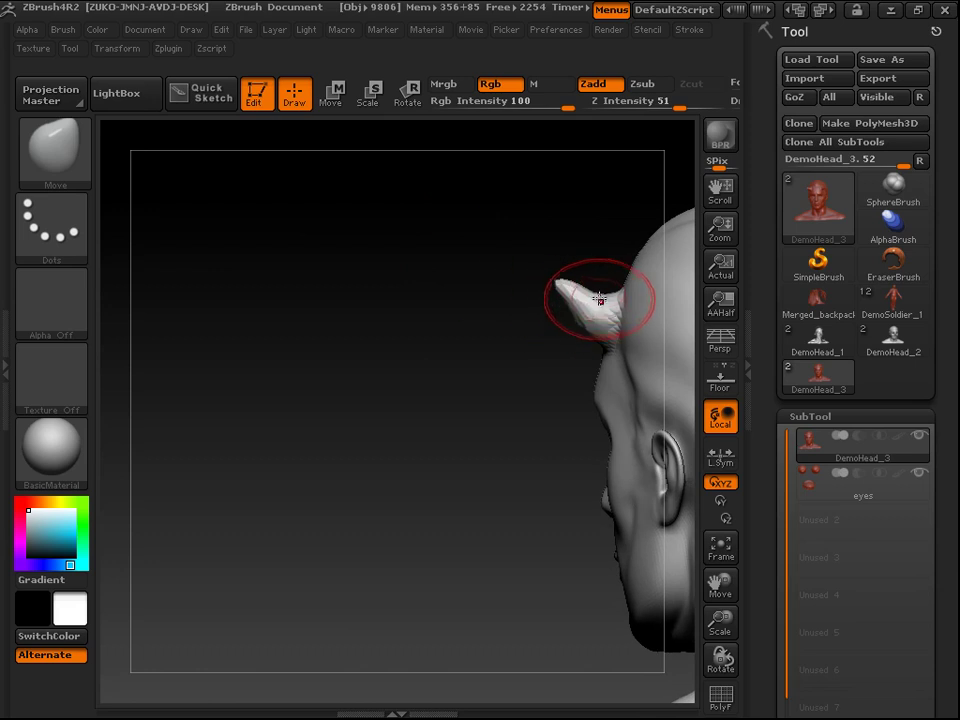
mouse_move(538, 375)
left_mouse_down()
mouse_move(585, 300)
mouse_move(615, 220)
mouse_move(627, 177)
mouse_move(611, 148)
left_mouse_up()
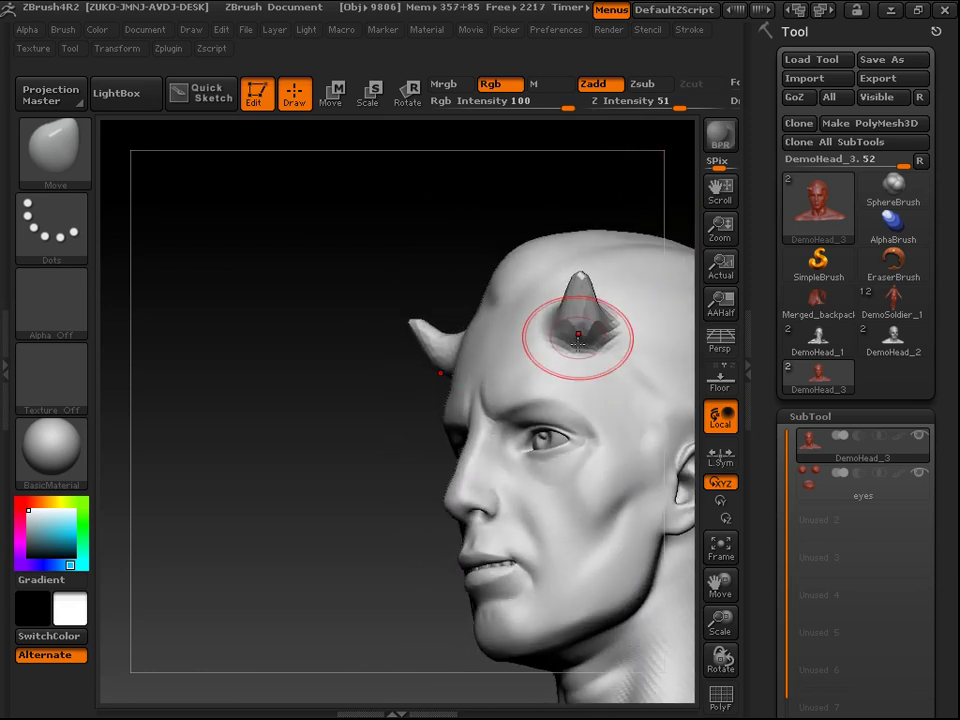
left_click_drag(478, 224, 589, 318)
mouse_move(572, 327)
left_mouse_down()
mouse_move(481, 359)
mouse_move(384, 339)
mouse_move(470, 342)
left_mouse_up()
mouse_move(369, 295)
left_mouse_down()
mouse_move(510, 332)
mouse_move(587, 264)
mouse_move(585, 296)
mouse_move(540, 345)
mouse_move(527, 287)
mouse_move(549, 268)
mouse_move(549, 249)
mouse_move(571, 258)
left_mouse_up()
key("shift")
Step: Select the Pinch brush and sharpen both horns into narrow pointed tips
left_click(60, 155)
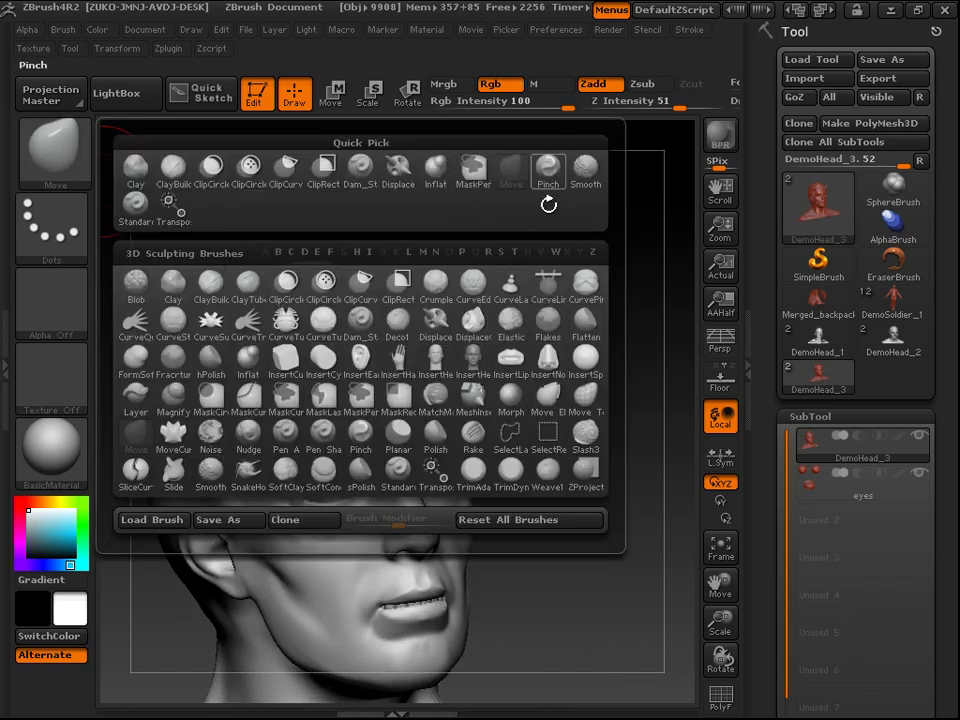
left_click(547, 172)
mouse_move(576, 253)
left_mouse_down()
mouse_move(583, 429)
mouse_move(607, 370)
mouse_move(570, 339)
mouse_move(489, 319)
left_mouse_up()
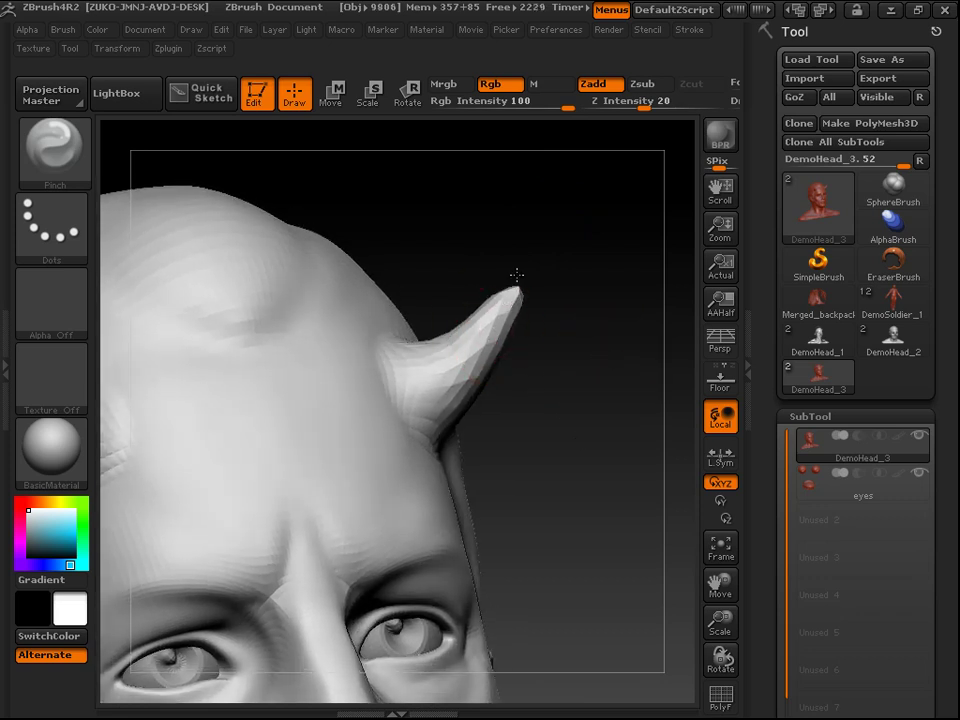
mouse_move(575, 324)
left_mouse_down()
mouse_move(430, 300)
mouse_move(589, 349)
mouse_move(553, 242)
mouse_move(538, 303)
left_mouse_up()
left_click_drag(581, 412, 548, 271, "alt")
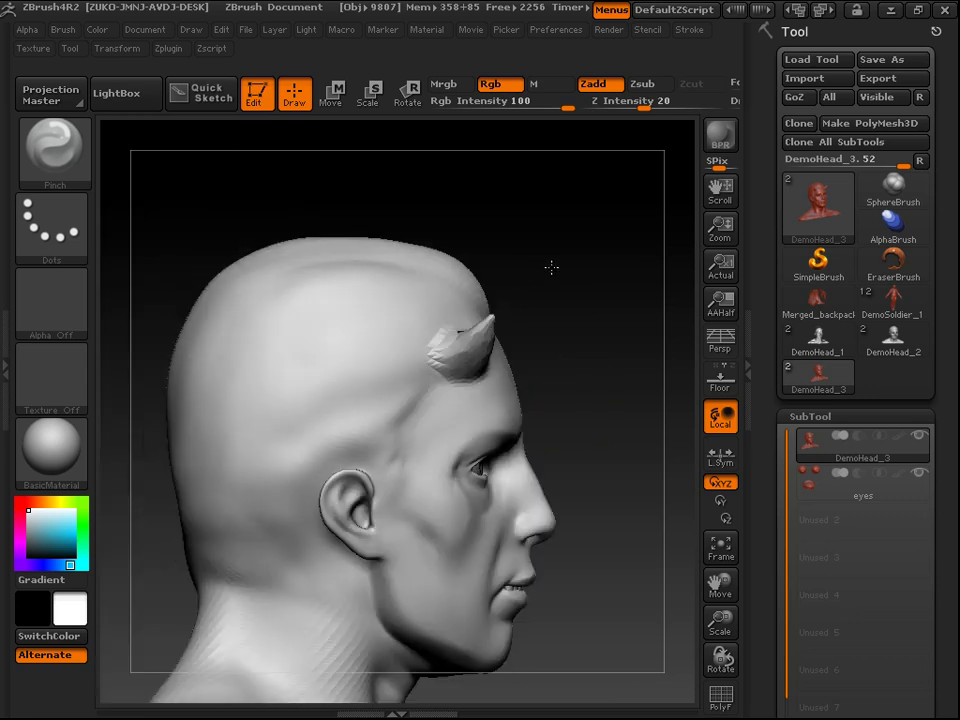
left_click_drag(608, 296, 448, 207)
mouse_move(412, 172)
left_mouse_down()
mouse_move(418, 189)
mouse_move(388, 180)
mouse_move(559, 229)
mouse_move(551, 255)
mouse_move(493, 229)
mouse_move(516, 212)
mouse_move(538, 231)
mouse_move(600, 360)
mouse_move(585, 336)
mouse_move(594, 366)
mouse_move(579, 381)
mouse_move(589, 375)
mouse_move(167, 240)
left_mouse_up()
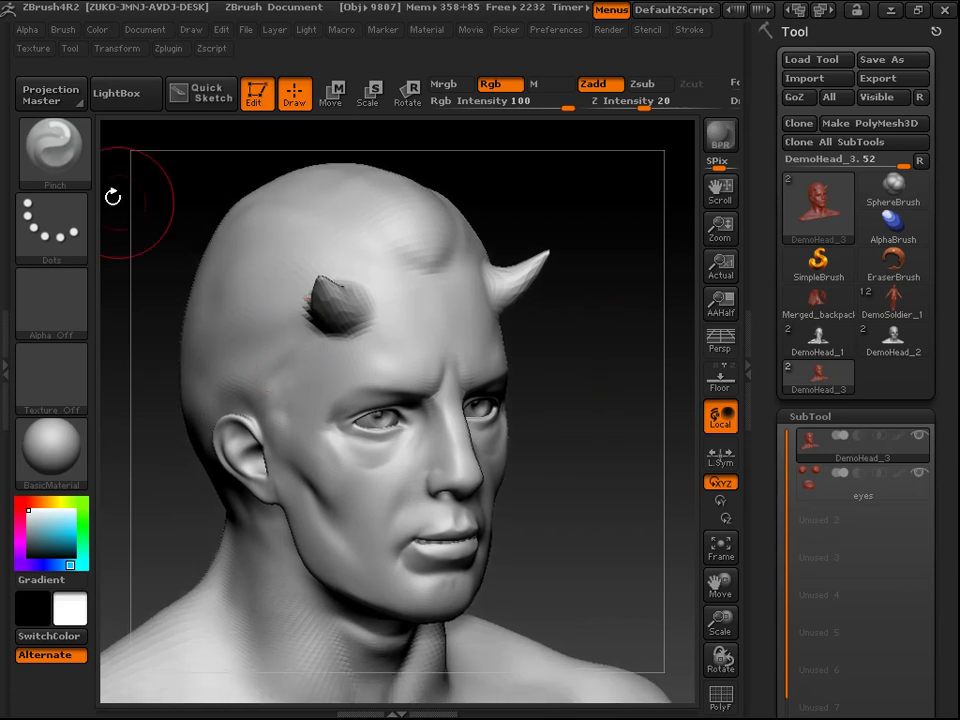
Step: Select the Flatten brush and flatten the forehead and brow planes around the eyes on both sides of the face
left_click(53, 150)
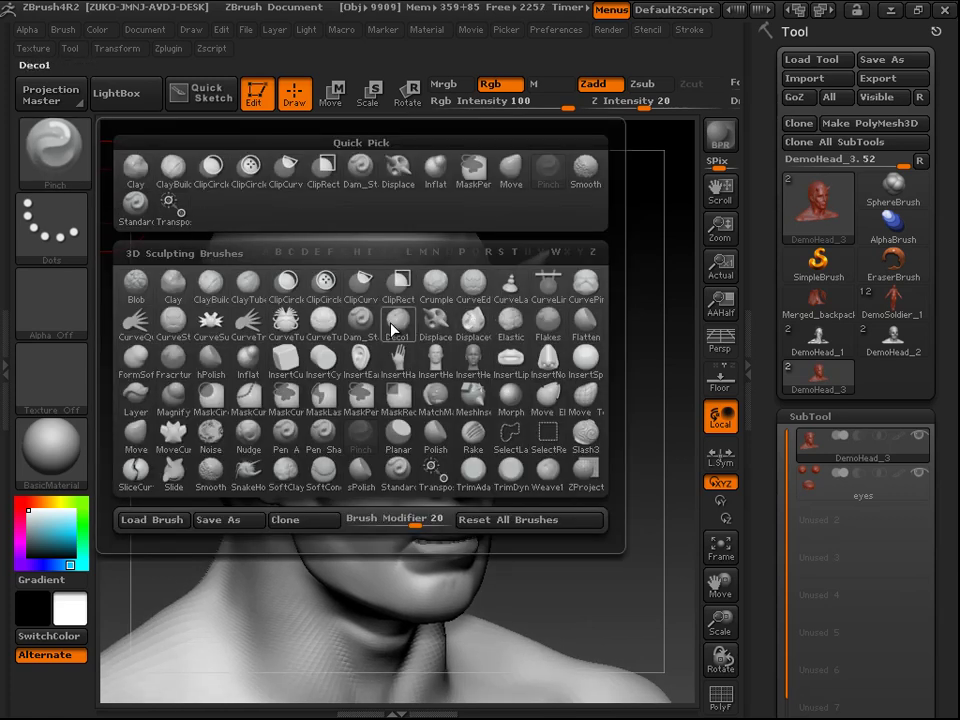
key("f")
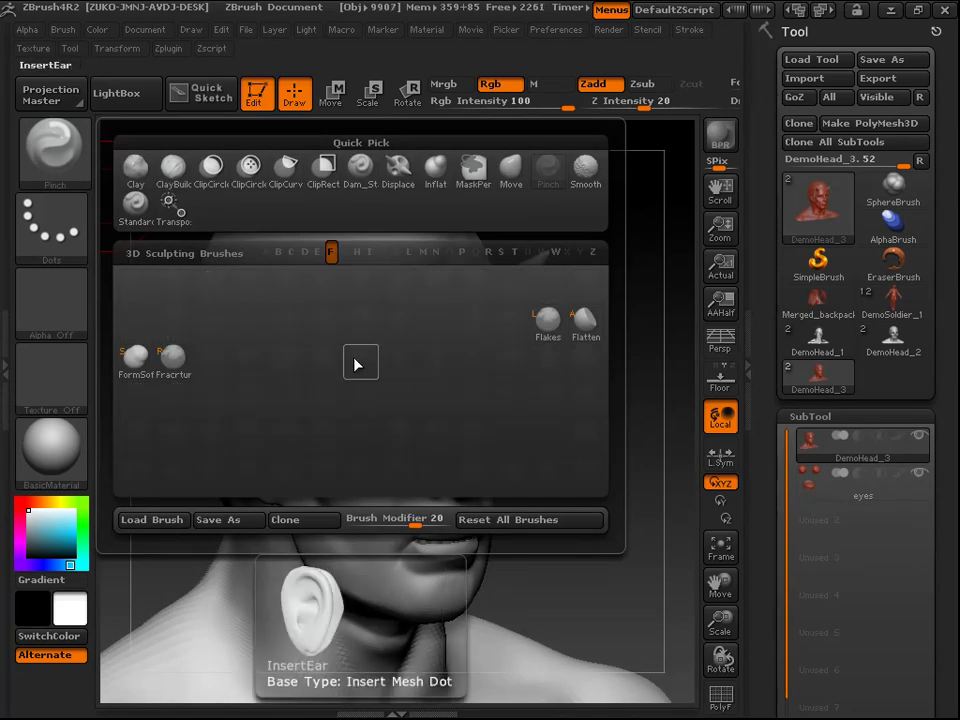
left_click(585, 321)
mouse_move(590, 381)
left_mouse_down("alt")
mouse_move(598, 390)
mouse_move(591, 452)
mouse_move(575, 356)
mouse_move(591, 339)
mouse_move(596, 401)
mouse_move(621, 348)
mouse_move(600, 386)
mouse_move(628, 388)
mouse_move(579, 369)
left_mouse_up("alt")
mouse_move(604, 298)
left_mouse_down()
mouse_move(596, 326)
mouse_move(579, 302)
mouse_move(591, 281)
mouse_move(604, 325)
mouse_move(541, 318)
left_mouse_up()
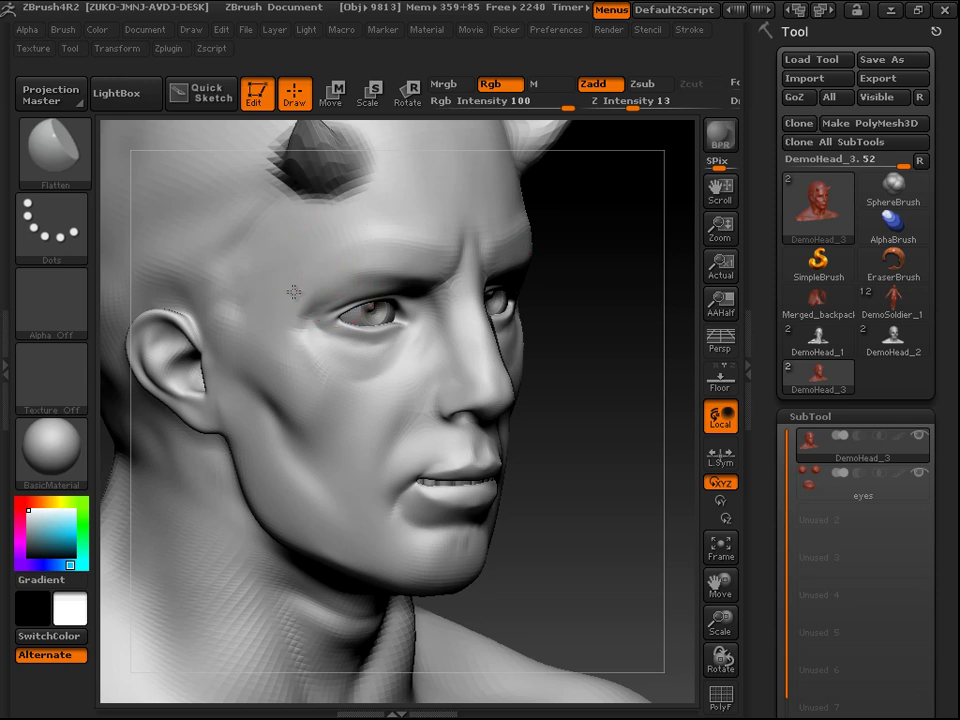
left_click_drag(551, 294, 384, 209)
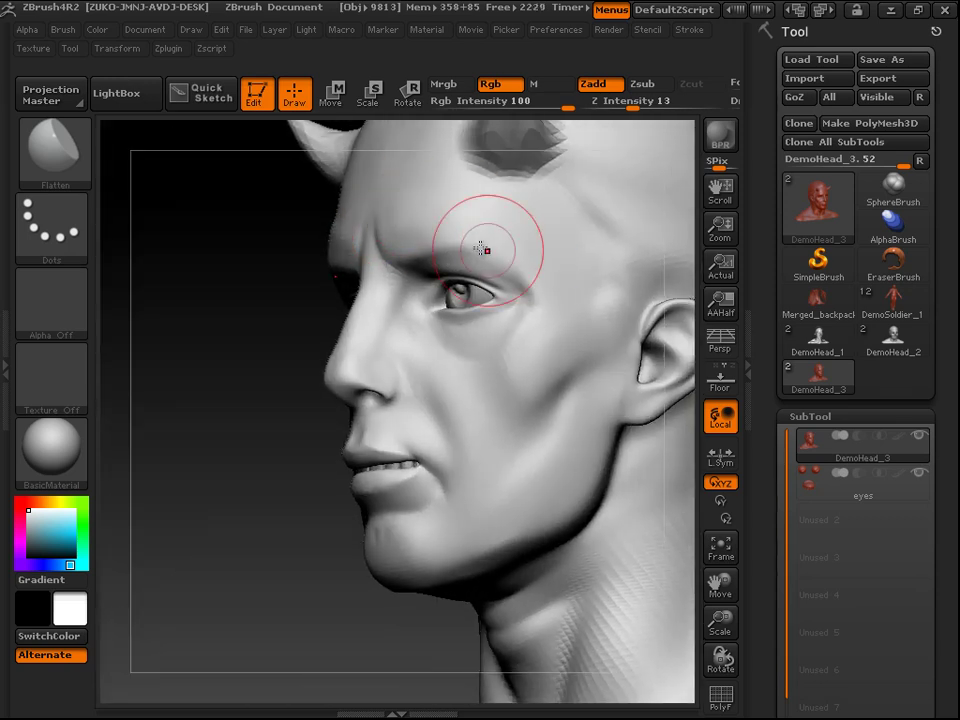
left_click_drag(281, 315, 392, 234)
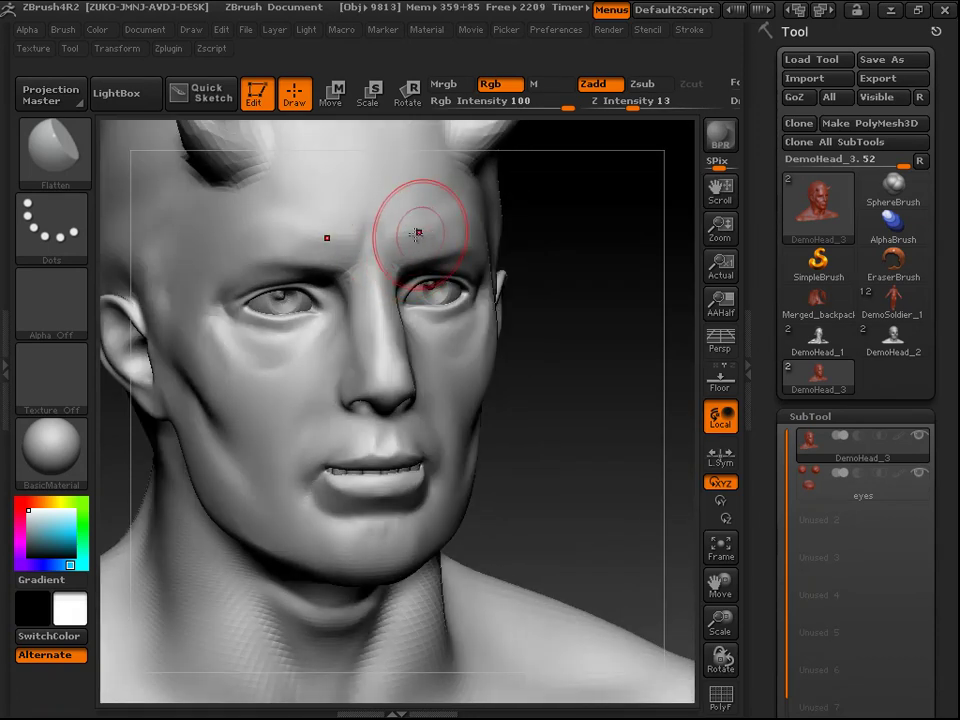
Step: Flatten the cheeks, jawline, chin and nose with the Flatten brush from several angles
left_click_drag(585, 308, 530, 270)
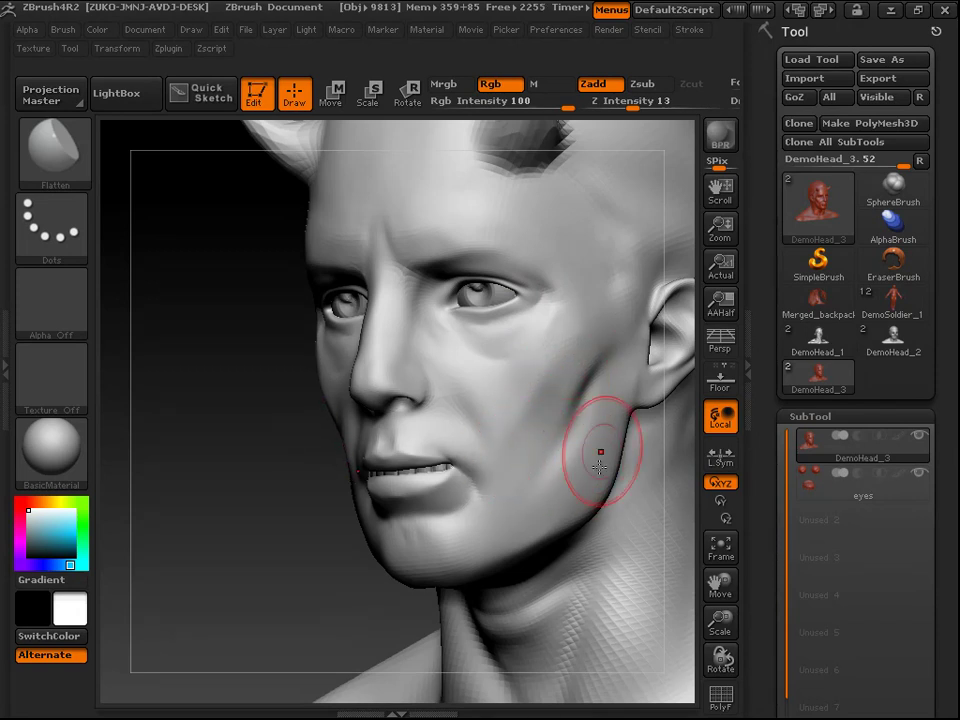
mouse_move(280, 583)
left_mouse_down()
mouse_move(236, 523)
mouse_move(611, 514)
left_mouse_up()
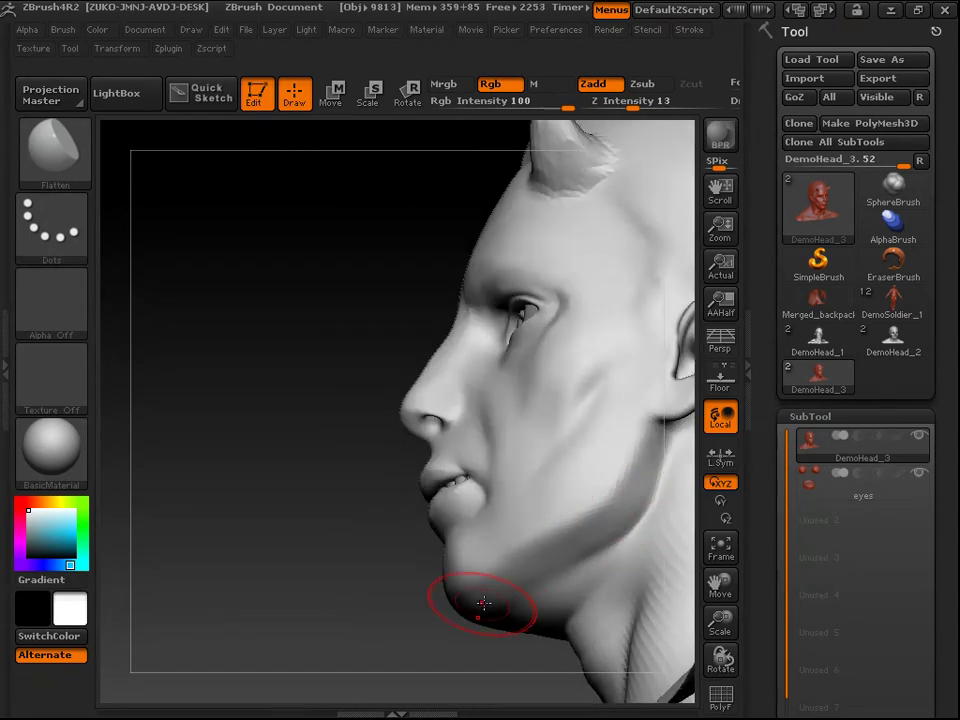
mouse_move(326, 601)
left_mouse_down()
mouse_move(615, 338)
mouse_move(606, 240)
mouse_move(641, 268)
mouse_move(619, 290)
mouse_move(570, 395)
left_mouse_up()
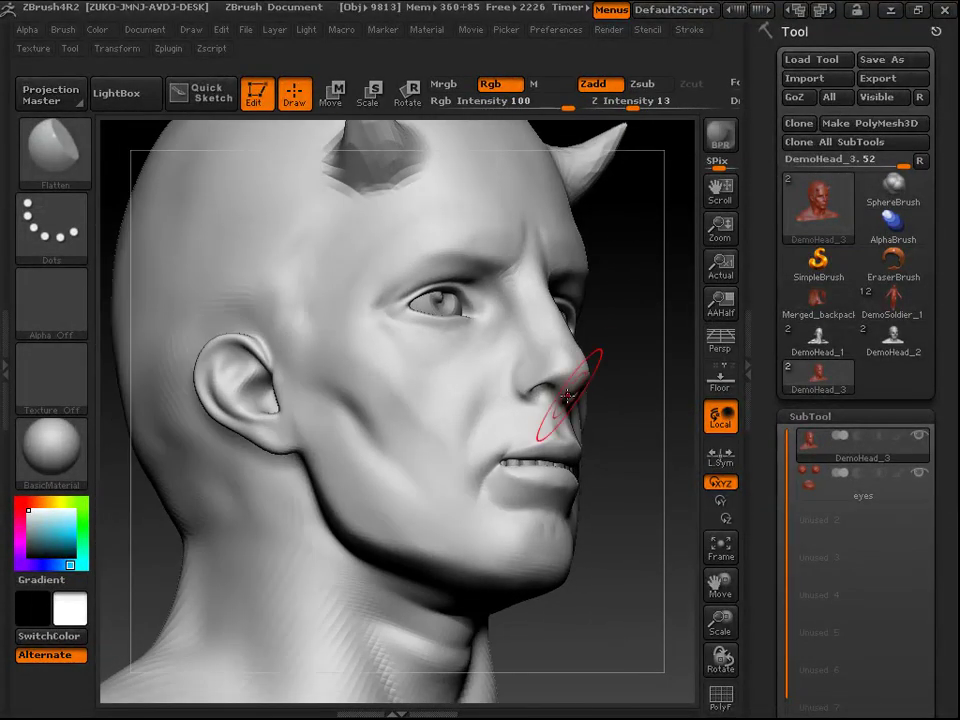
left_click_drag(656, 317, 486, 326)
left_click_drag(575, 225, 552, 374)
Step: Enlarge the draw size and smooth the ears and the surface behind them
left_click_drag(613, 346, 533, 352)
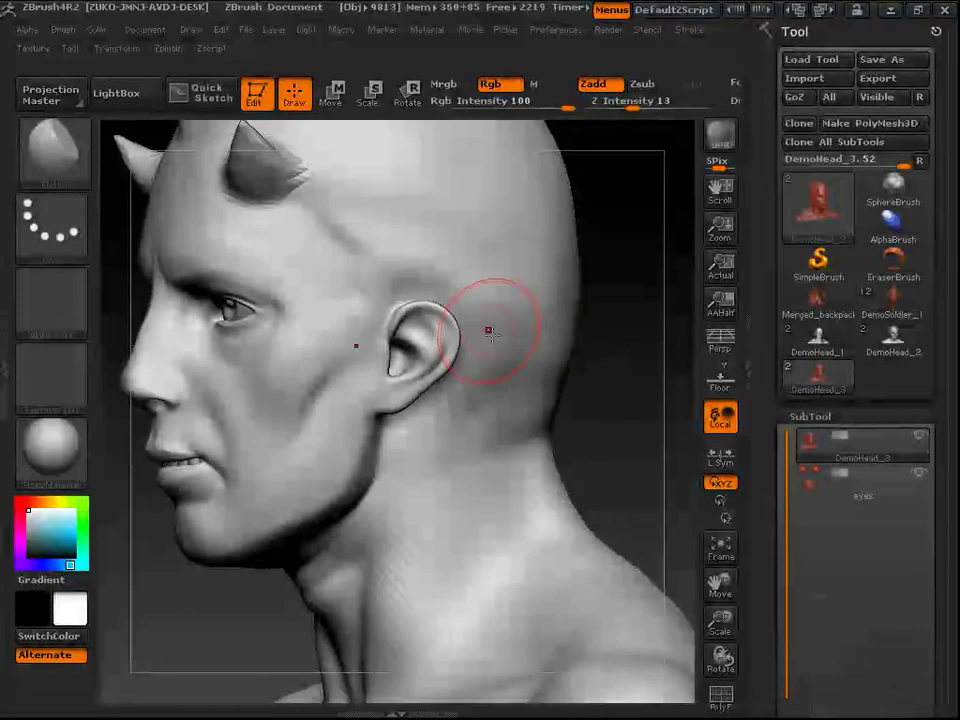
key("space")
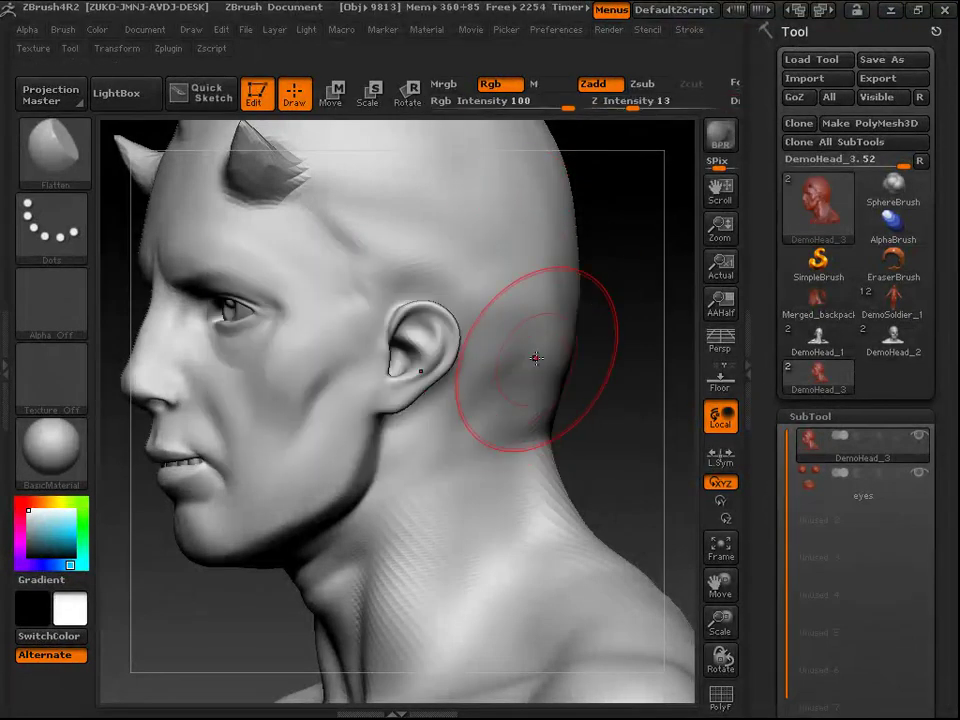
key("shift")
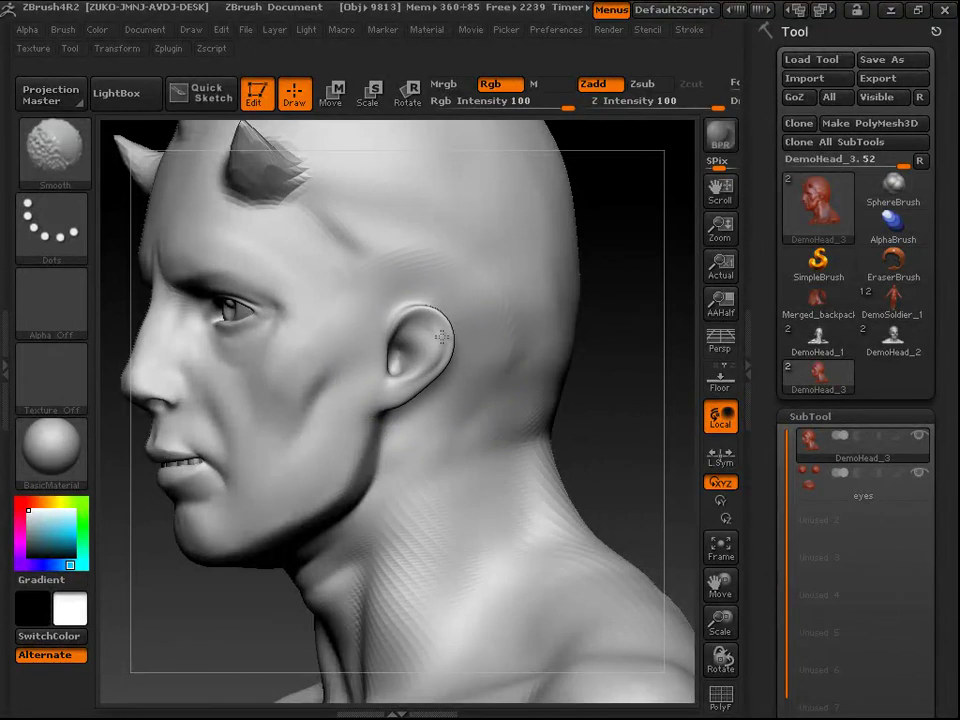
Step: Open the Geometry settings and lower the head to subdivision level 1
mouse_move(638, 379)
left_mouse_down()
mouse_move(654, 377)
mouse_move(665, 392)
left_mouse_up()
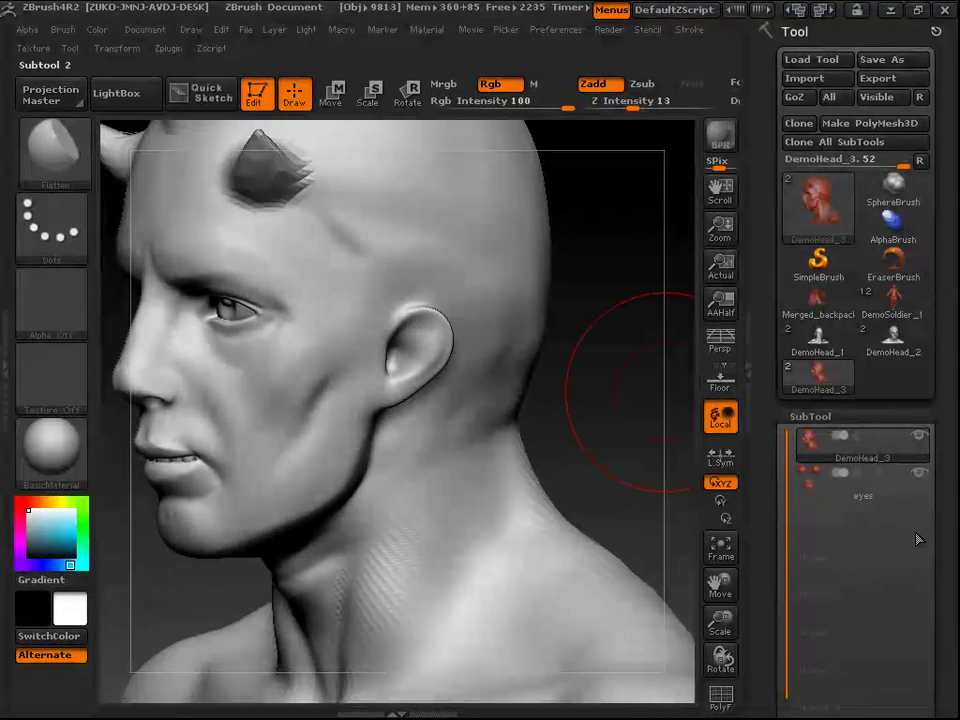
left_click_drag(953, 545, 956, 308)
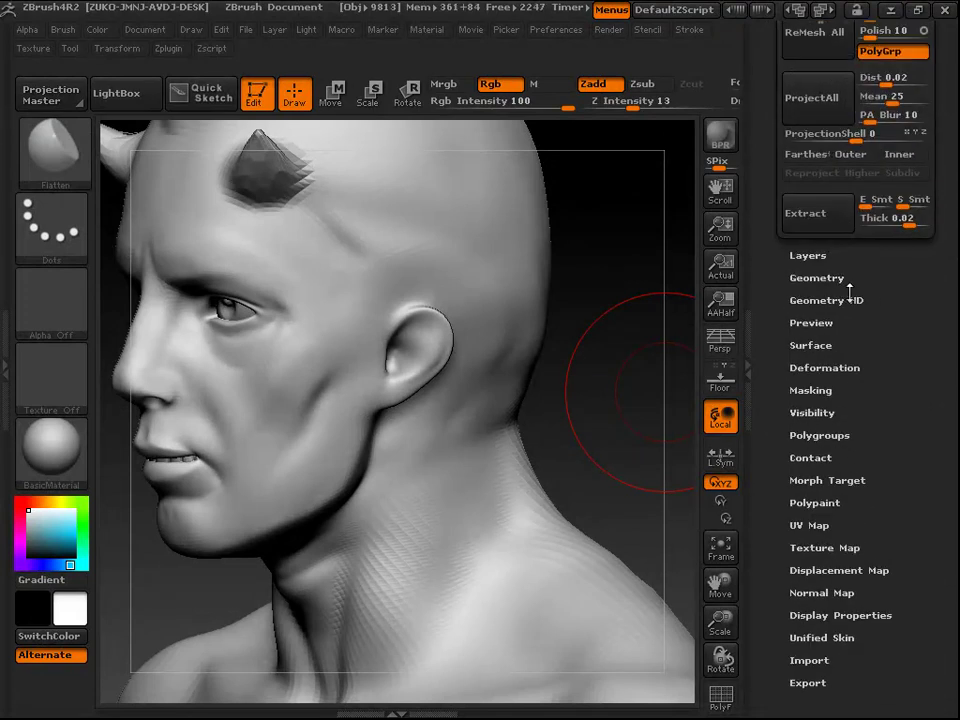
left_click_drag(823, 293, 823, 290)
left_click(833, 280)
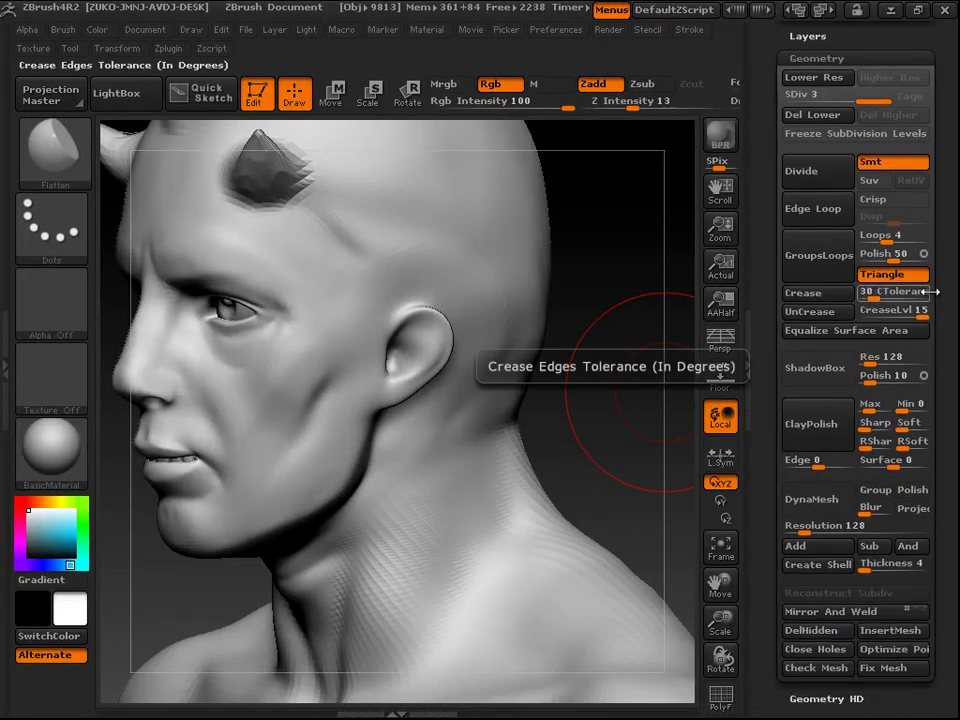
left_click_drag(852, 283, 562, 426)
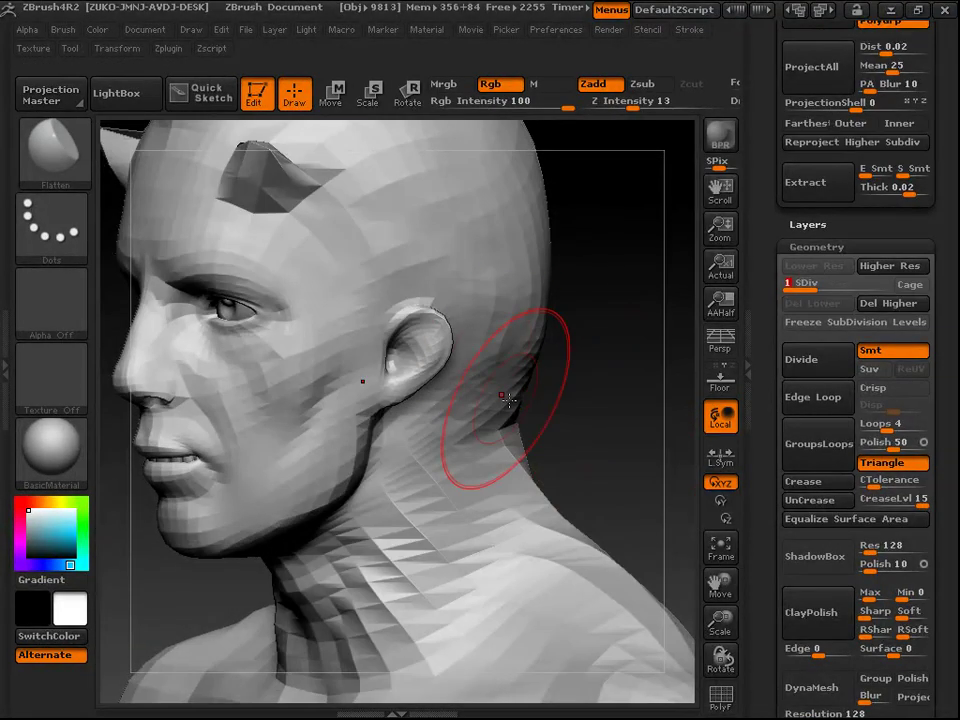
Step: Set the draw size to 74 and smooth the low-resolution ears away into the sides of the head
left_click_drag(665, 300, 625, 286)
key("space")
mouse_move(567, 249)
left_mouse_down()
mouse_move(524, 247)
mouse_move(553, 248)
left_mouse_up()
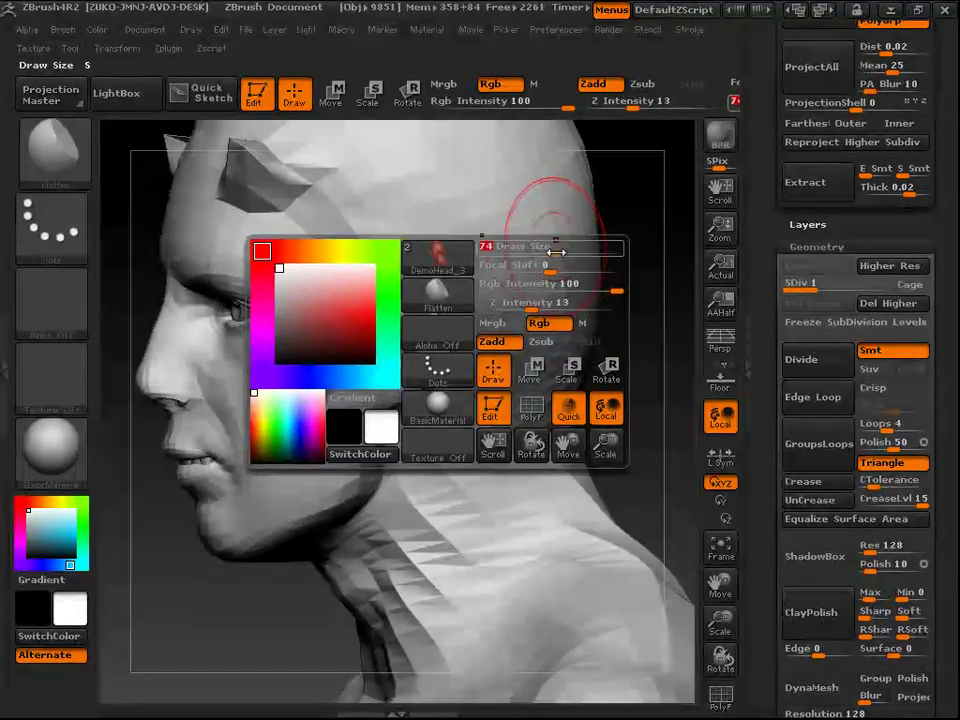
left_click_drag(420, 336, 405, 353, "shift")
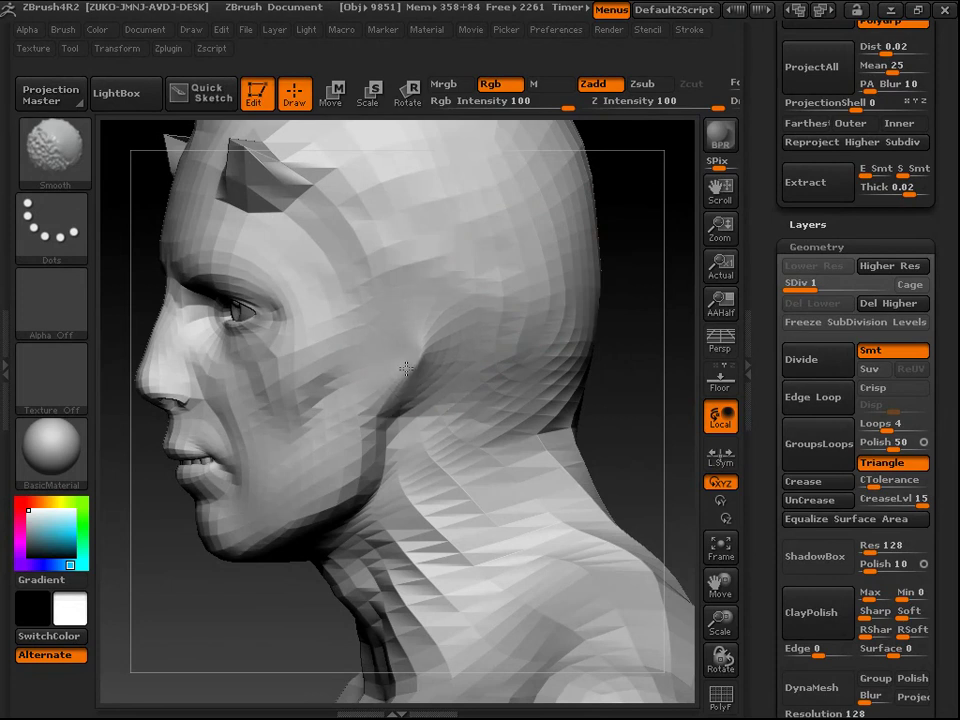
left_click_drag(416, 355, 411, 351, "shift")
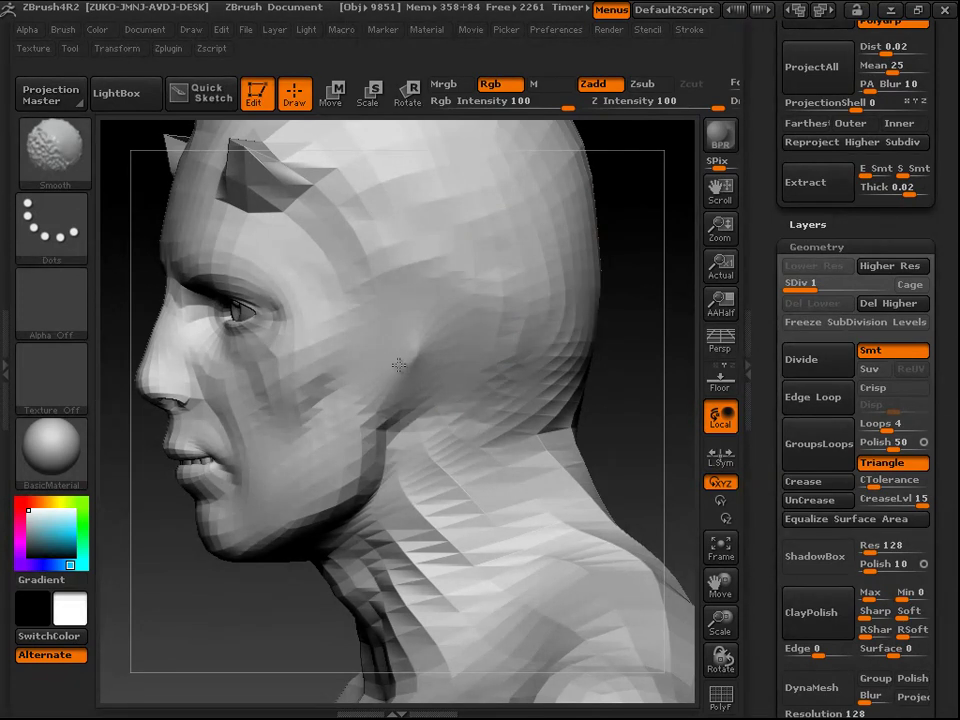
Step: Return the head to subdivision level 3 and smooth the remaining bumps where the ears were
mouse_move(619, 375)
left_mouse_down()
mouse_move(677, 381)
mouse_move(487, 357)
mouse_move(490, 330)
left_mouse_up()
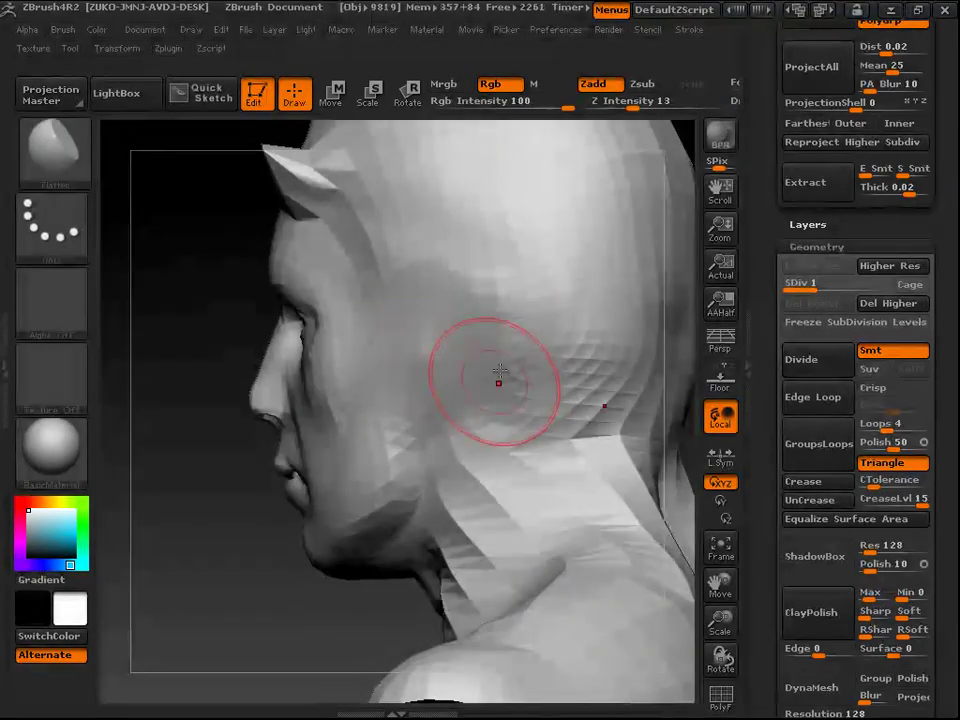
left_click_drag(212, 467, 625, 428)
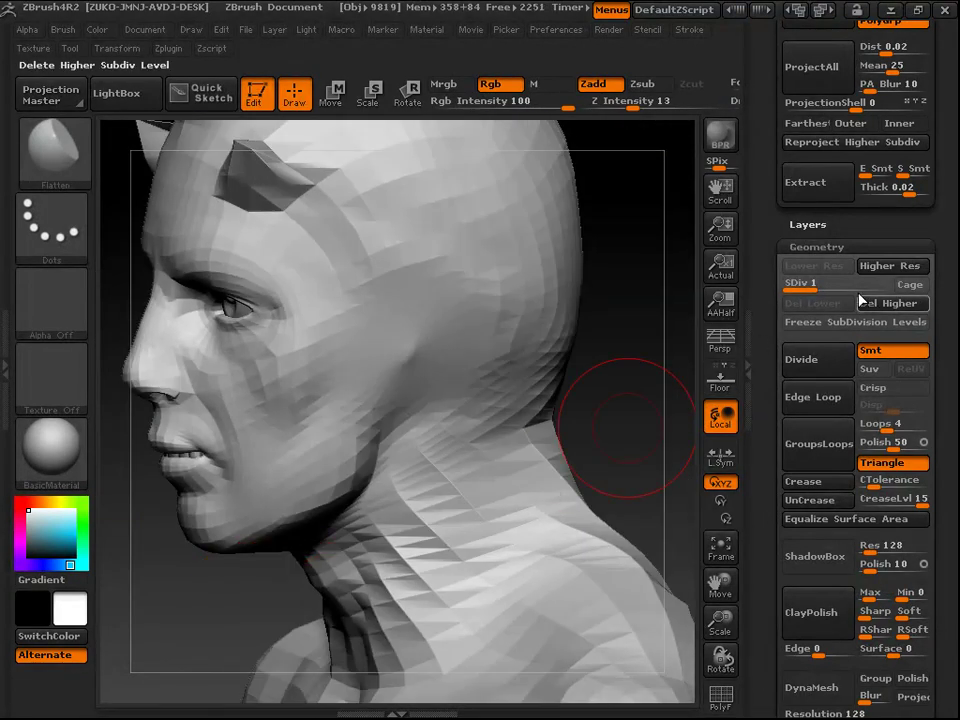
left_click_drag(831, 288, 880, 288)
left_click_drag(649, 343, 422, 349)
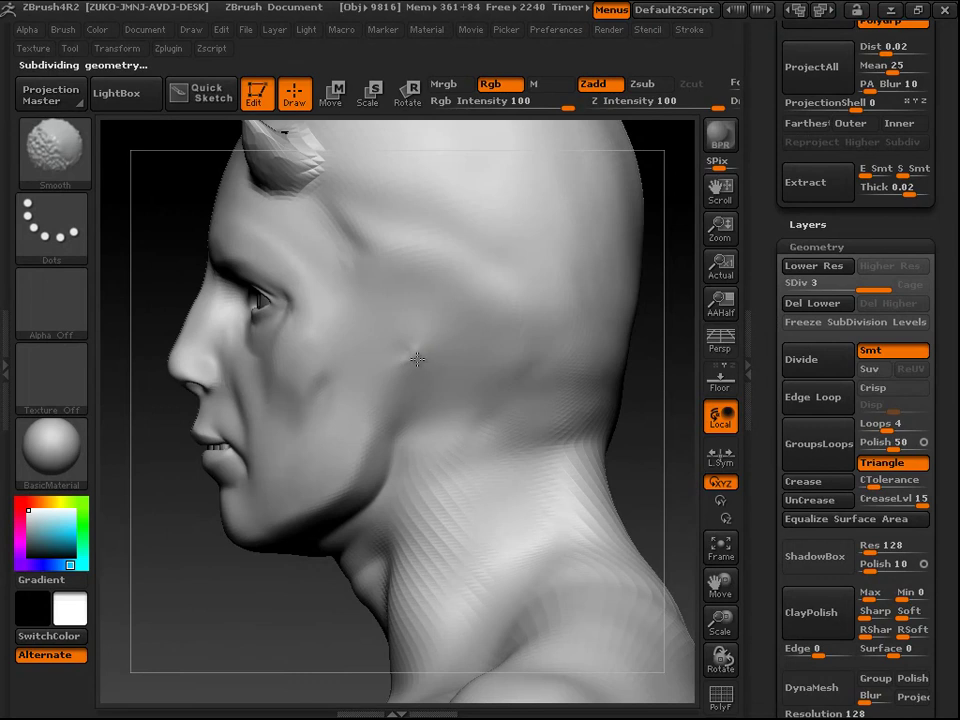
left_click_drag(228, 620, 526, 300)
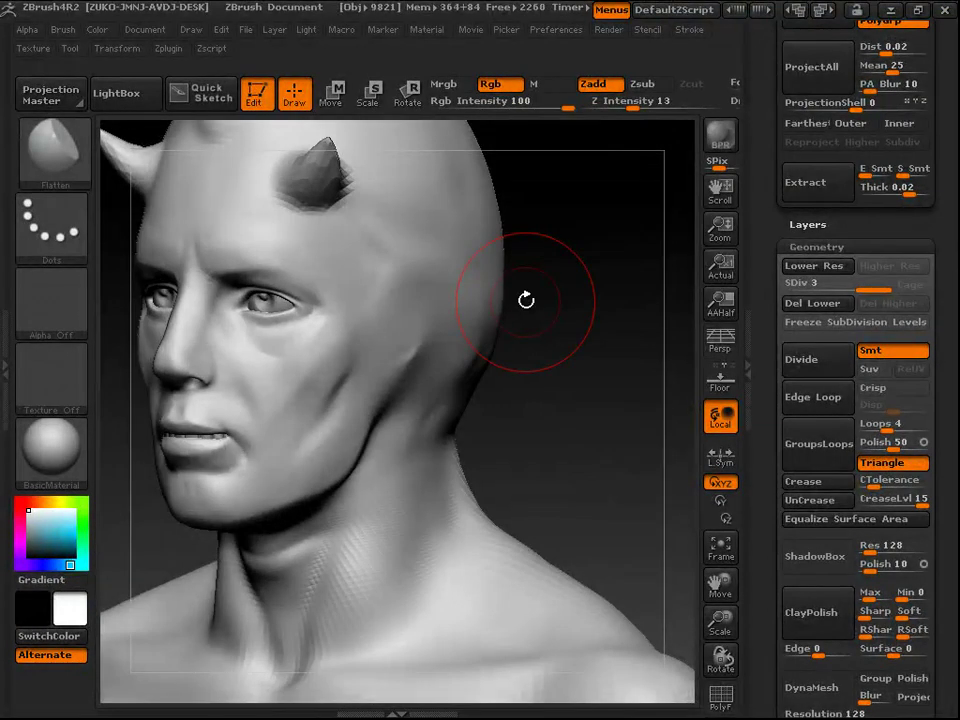
Step: Select the InsertHead brush and remove the head's lower subdivision levels so that meshes can be inserted
left_click(52, 150)
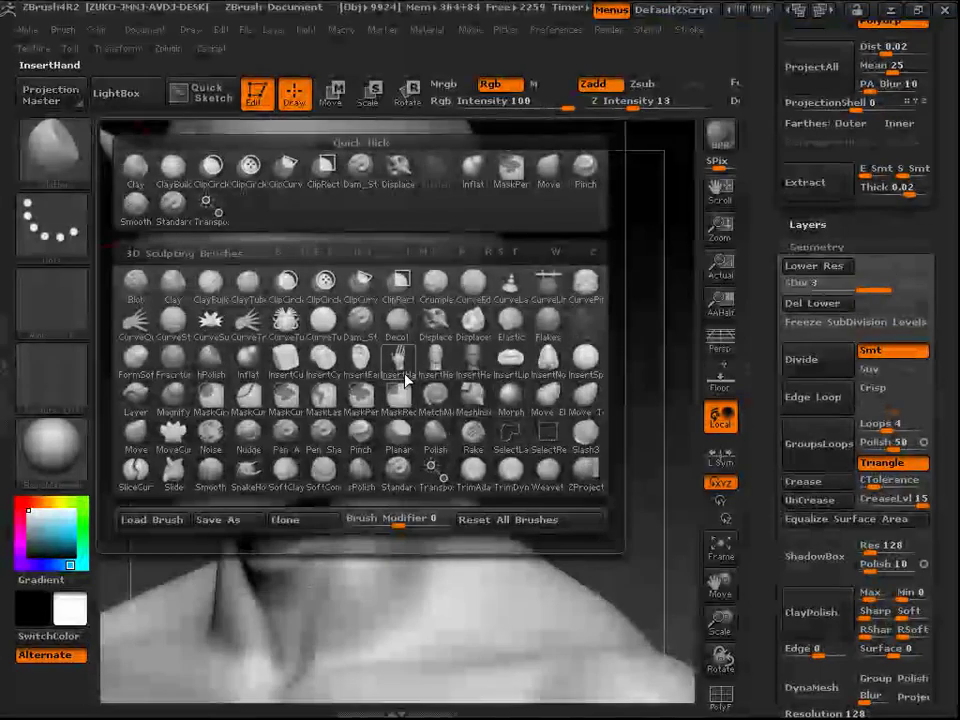
mouse_move(546, 368)
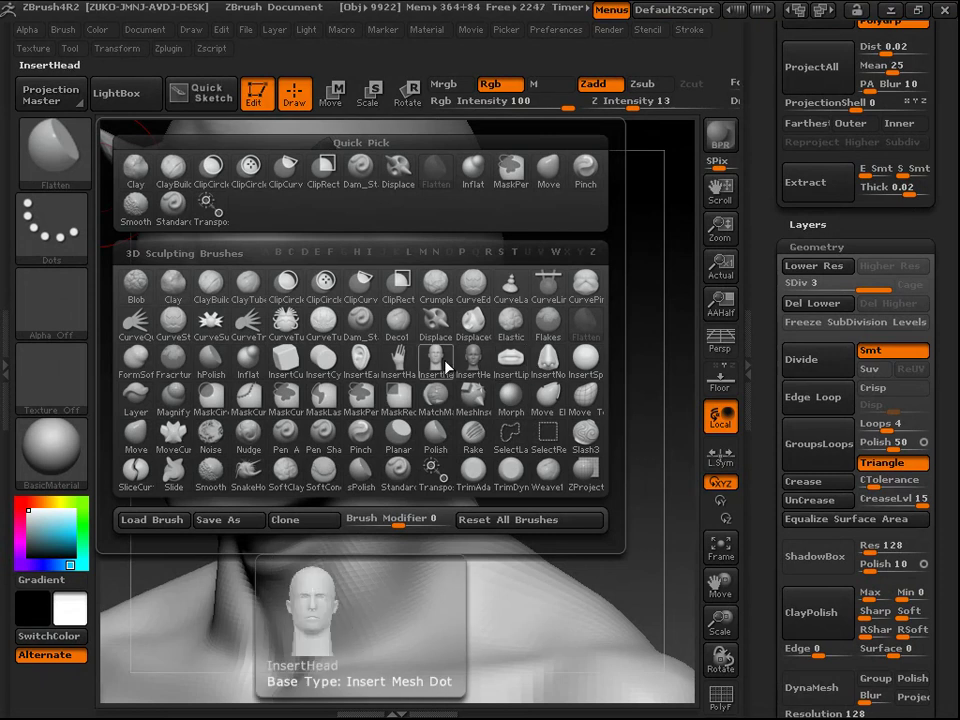
left_click(440, 362)
mouse_move(571, 360)
left_mouse_down()
mouse_move(537, 311)
mouse_move(574, 332)
mouse_move(473, 356)
mouse_move(410, 430)
left_mouse_up()
left_click(419, 447)
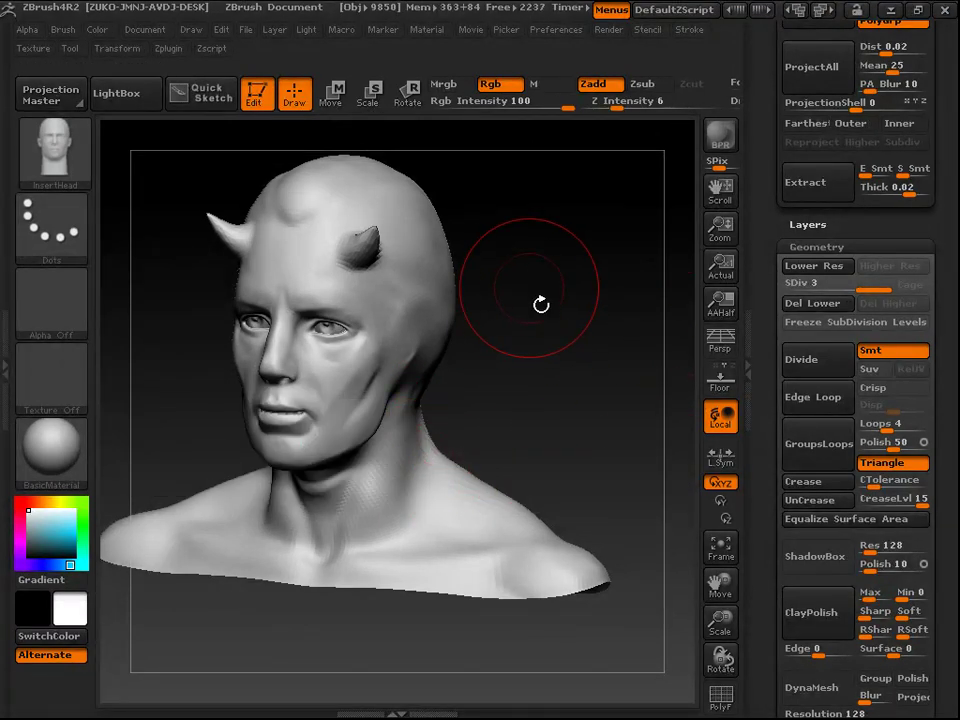
left_click_drag(531, 287, 581, 372, "alt")
left_click_drag(576, 315, 671, 334)
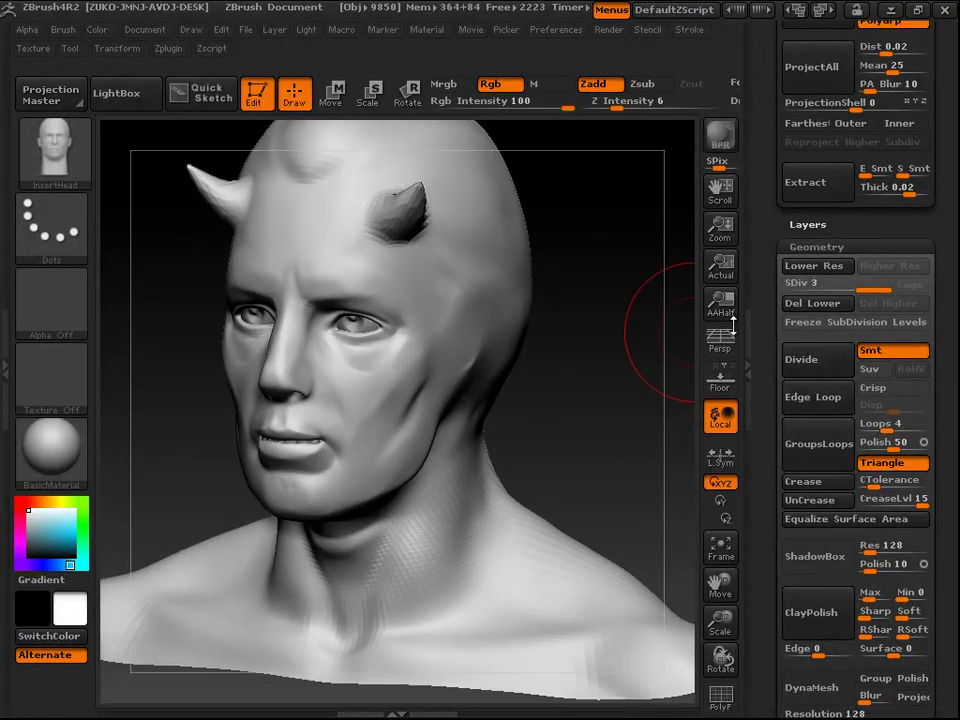
left_click_drag(606, 330, 633, 381, "shift")
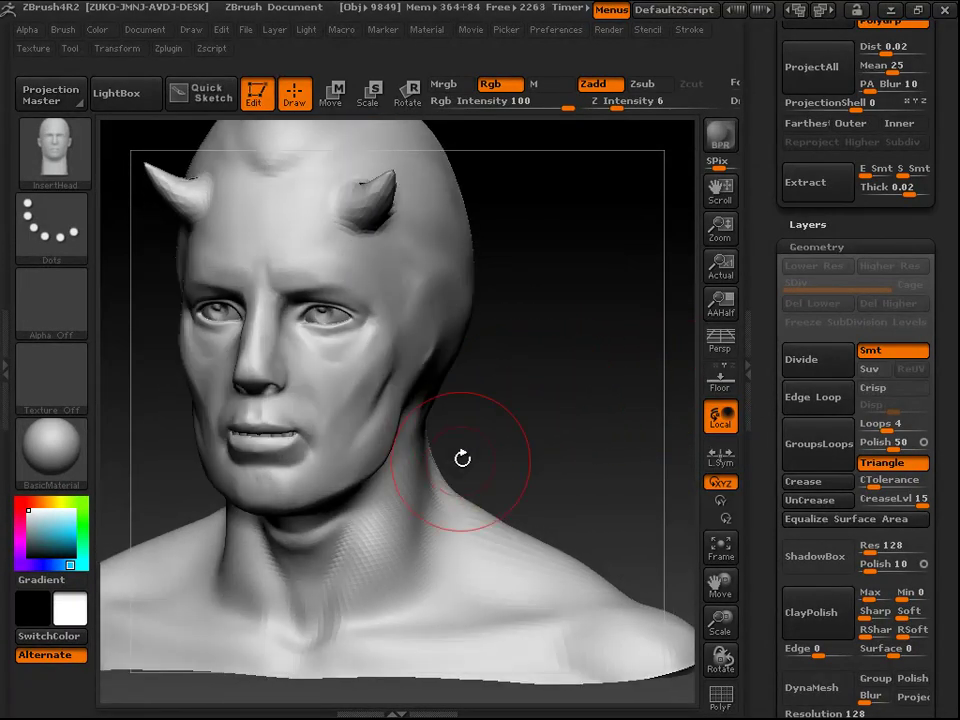
Step: Try inserting a mirrored pair of heads beside the neck, and undo the insertion
left_click_drag(520, 410, 331, 523)
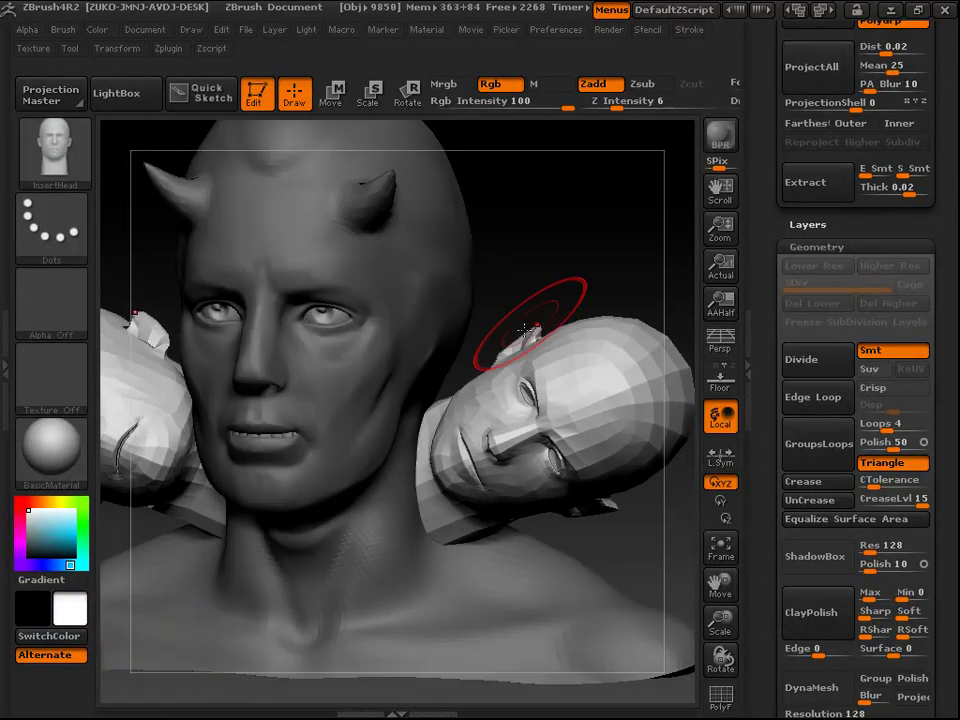
key("f")
key("ctrl")
mouse_move(589, 233)
left_mouse_down("ctrl")
mouse_move(623, 313)
mouse_move(610, 321)
left_mouse_up("ctrl")
mouse_move(614, 257)
left_mouse_down()
mouse_move(636, 242)
mouse_move(596, 253)
mouse_move(632, 249)
mouse_move(656, 230)
mouse_move(634, 297)
left_mouse_up()
left_click_drag(583, 240, 524, 293)
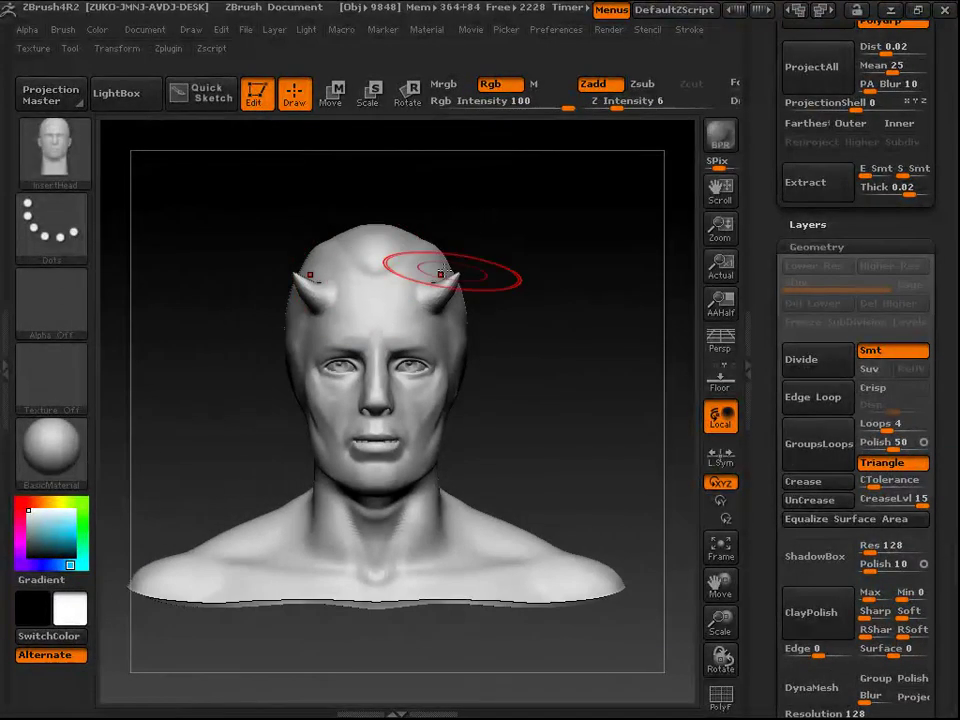
Step: Select the InsertEar brush, insert a mirrored pair of ears on the sides of the head, and clear the mask
left_click(45, 156)
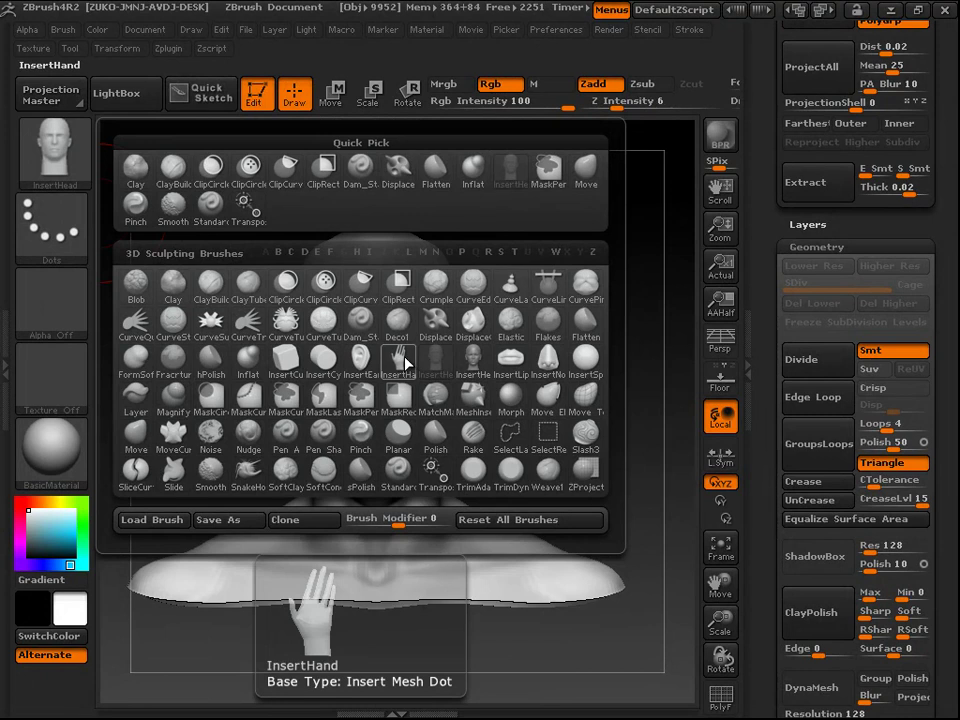
left_click(365, 369)
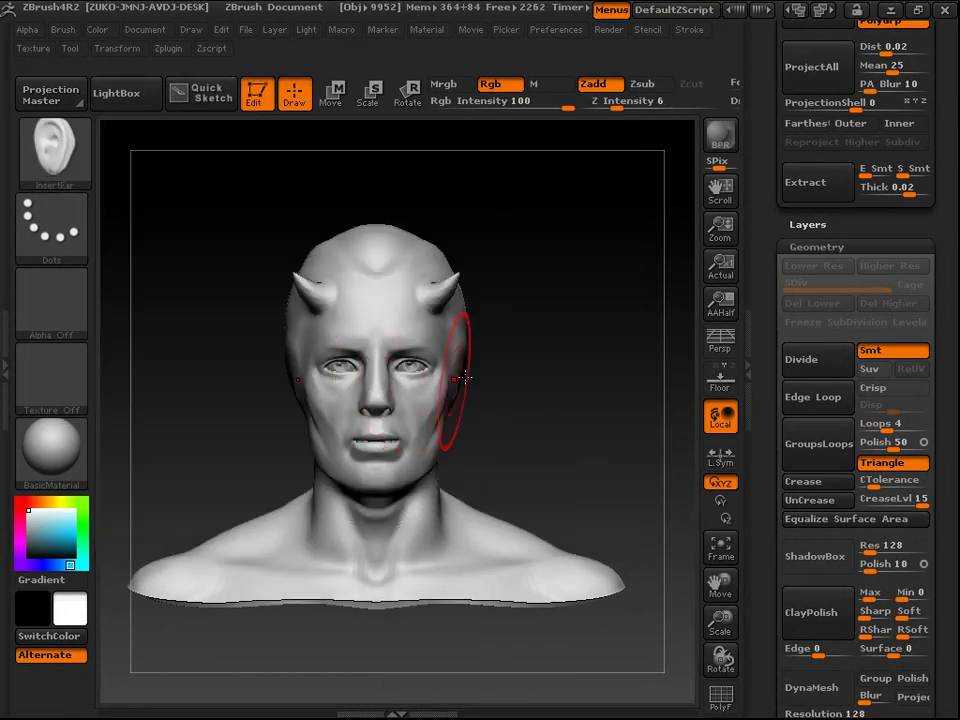
mouse_move(557, 339)
left_mouse_down()
mouse_move(564, 332)
mouse_move(548, 328)
mouse_move(538, 285)
mouse_move(551, 274)
mouse_move(564, 326)
mouse_move(490, 336)
mouse_move(432, 309)
mouse_move(466, 281)
mouse_move(453, 255)
mouse_move(466, 265)
left_mouse_up()
mouse_move(556, 283)
left_mouse_down()
mouse_move(576, 289)
mouse_move(504, 283)
mouse_move(518, 303)
left_mouse_up()
key("ctrl+z")
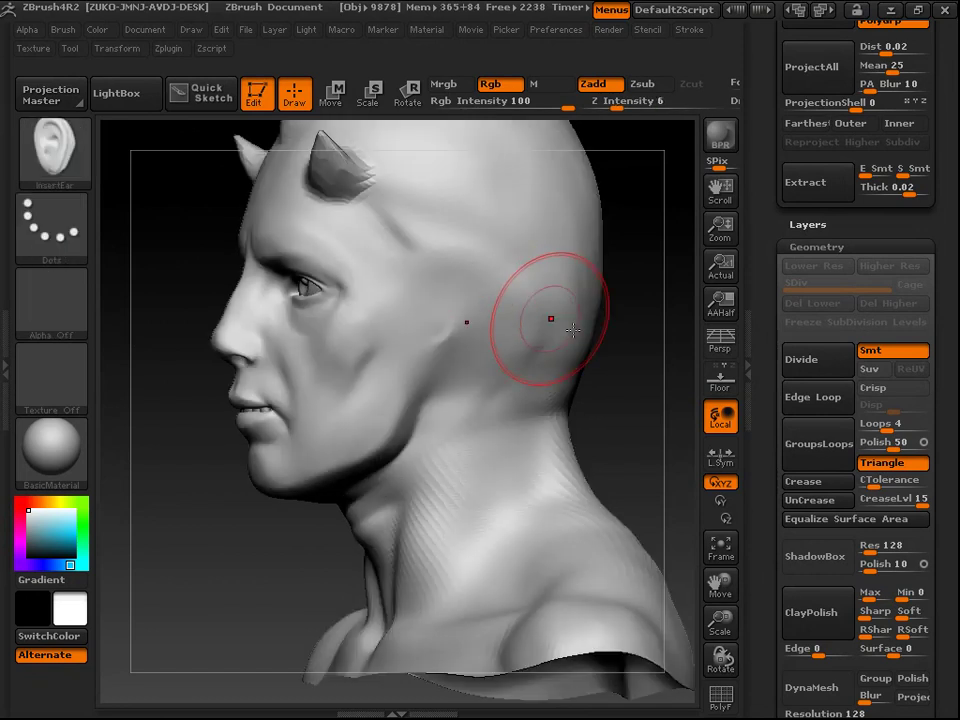
left_click_drag(647, 371, 560, 355)
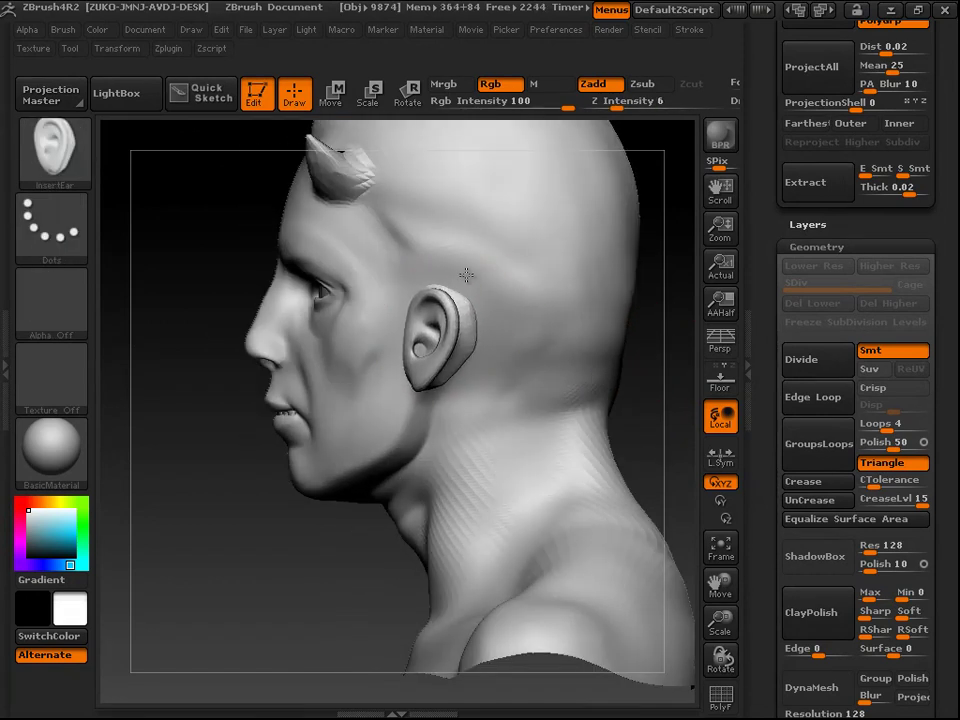
left_click_drag(467, 271, 465, 281)
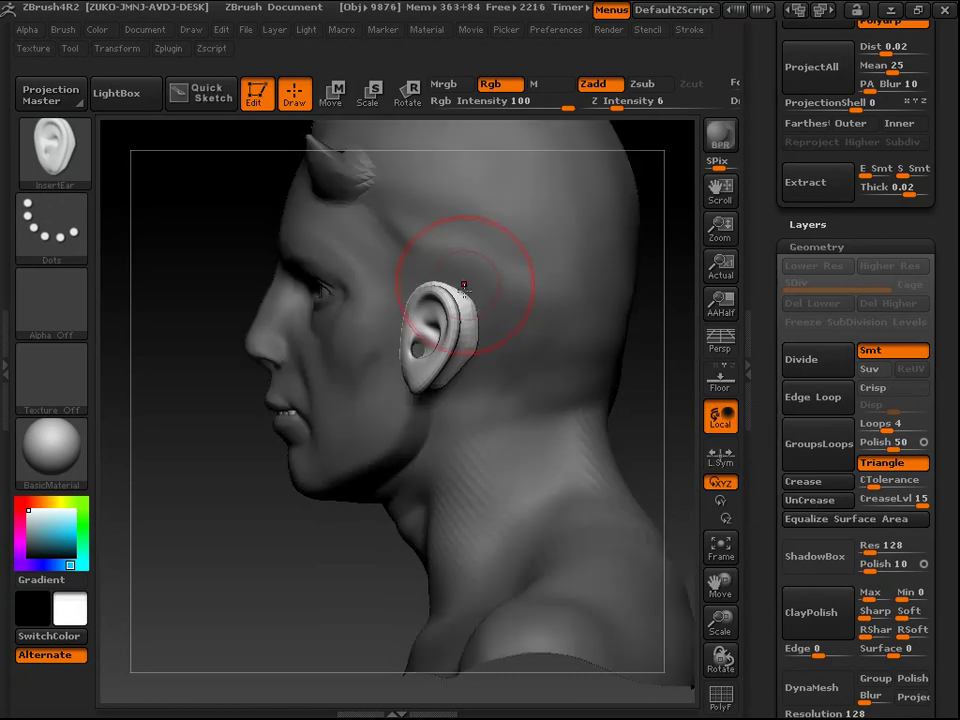
left_click_drag(262, 561, 430, 501)
left_click_drag(570, 229, 574, 480, "ctrl")
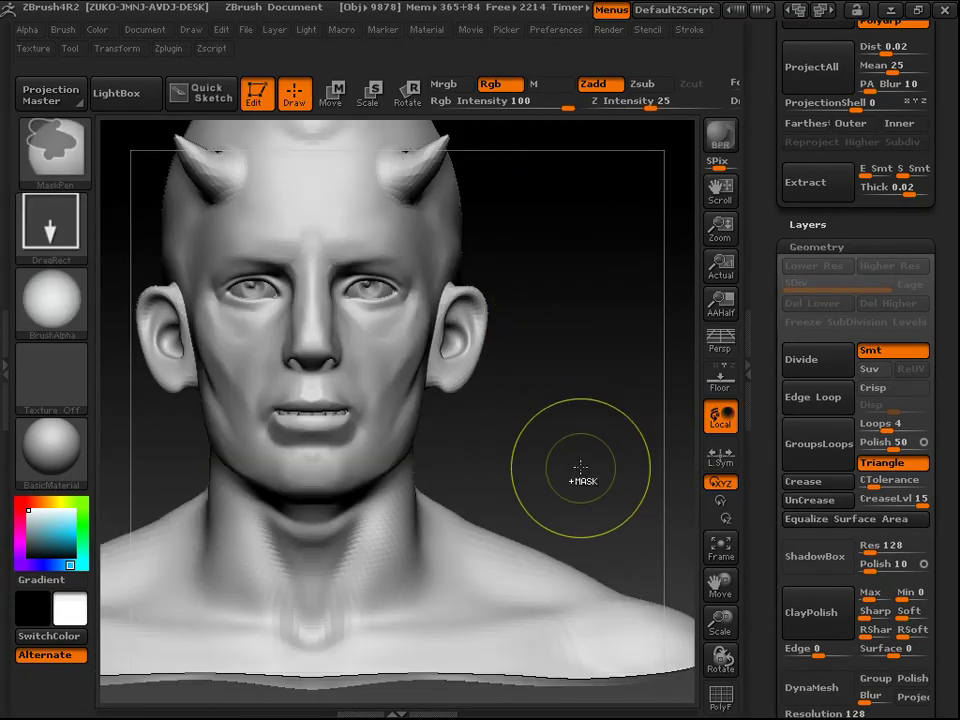
Step: Select the Move brush and push the inserted ears inward against the sides of the head
left_click_drag(594, 251, 621, 321)
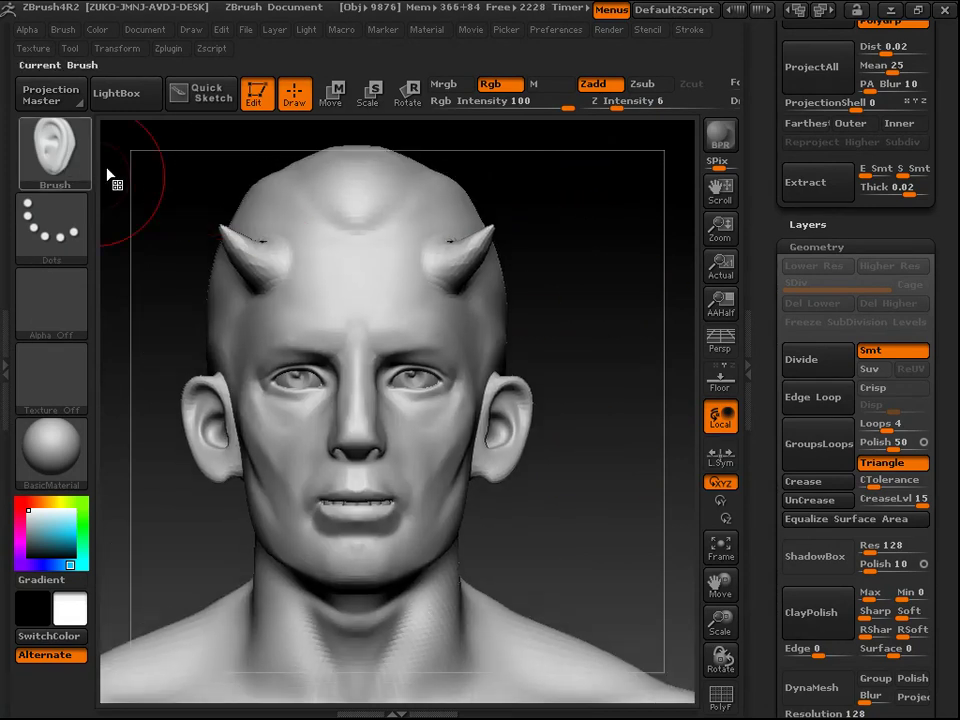
left_click(52, 145)
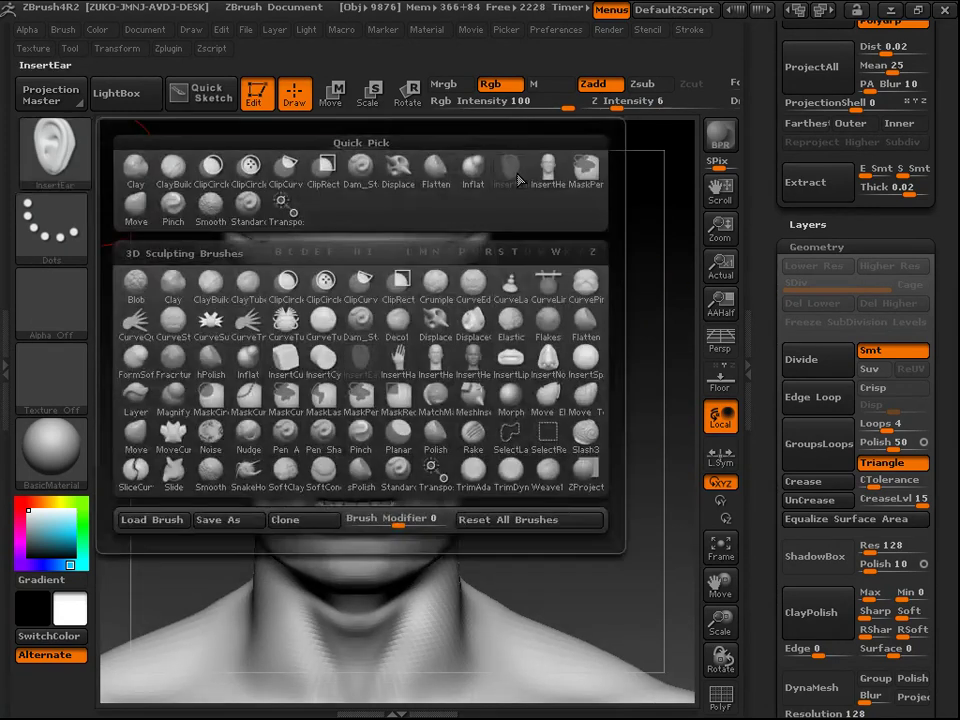
left_click(138, 214)
key("space")
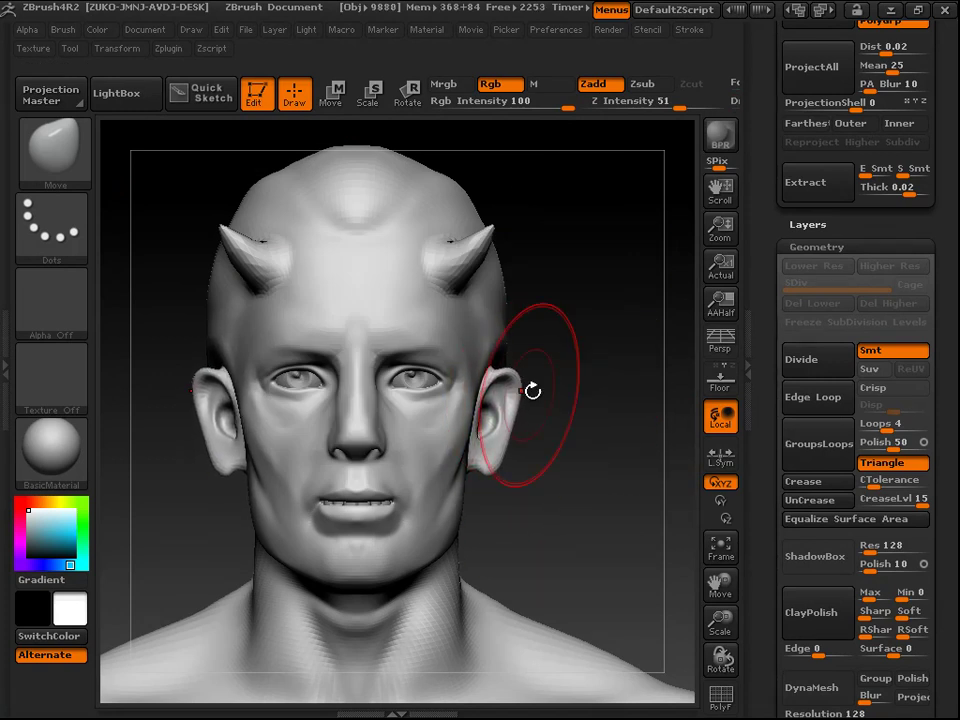
key("space")
left_click_drag(562, 334, 549, 334)
mouse_move(519, 393)
left_mouse_down()
mouse_move(529, 399)
mouse_move(515, 420)
left_mouse_up()
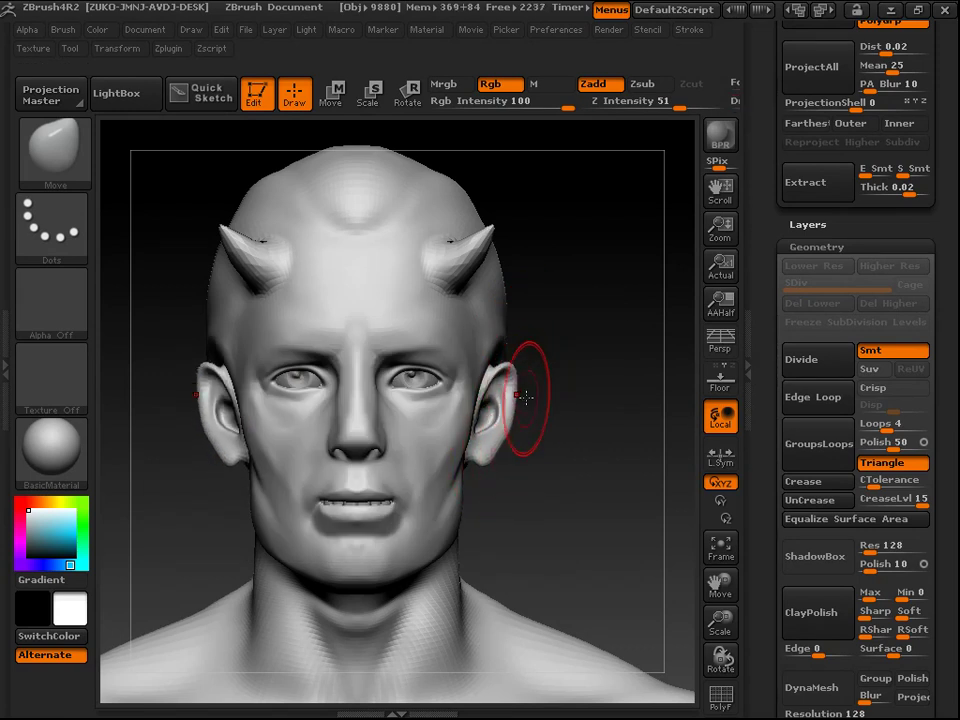
Step: Reshape the backs of the inserted ears with the Move brush so they sit against the skull
mouse_move(583, 367)
left_mouse_down()
mouse_move(535, 380)
mouse_move(555, 381)
mouse_move(565, 410)
mouse_move(530, 440)
left_mouse_up()
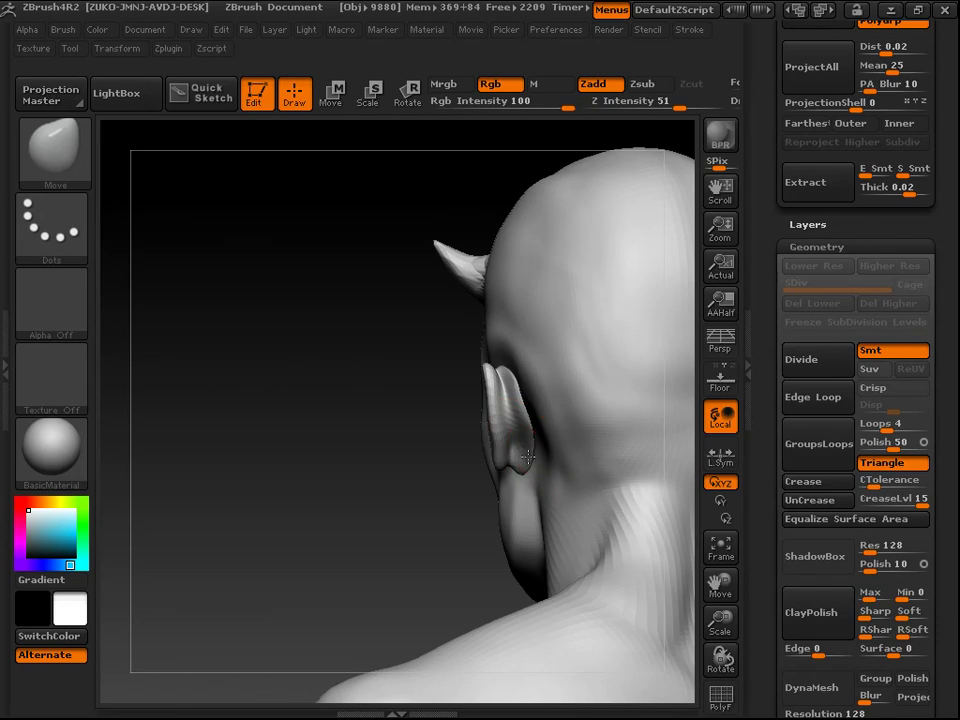
mouse_move(415, 396)
left_mouse_down()
mouse_move(392, 499)
mouse_move(373, 516)
mouse_move(588, 469)
left_mouse_up()
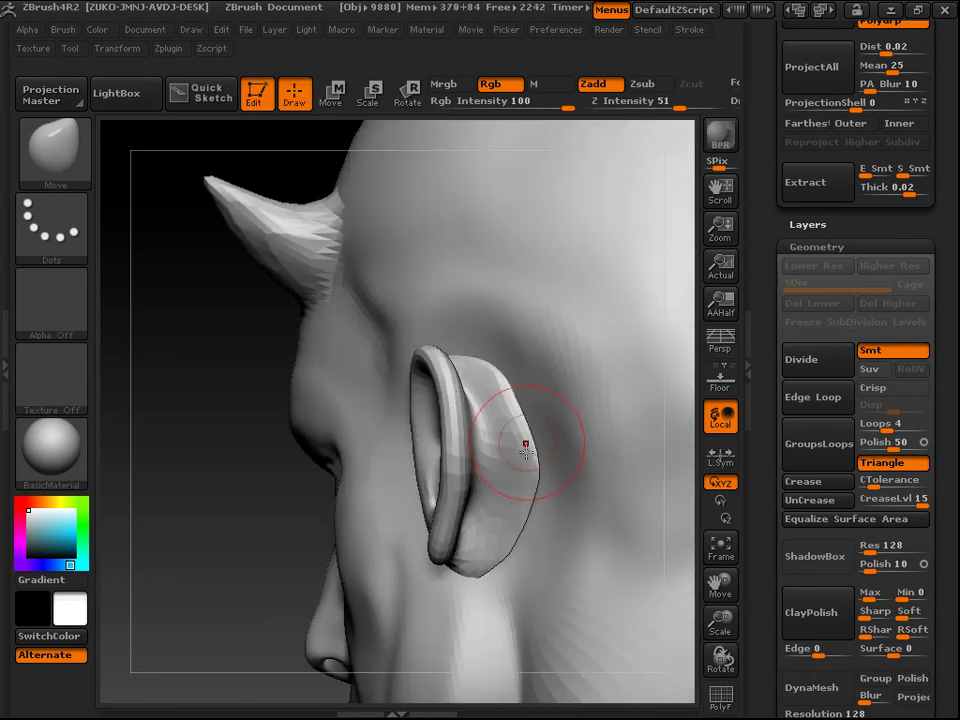
mouse_move(225, 514)
left_mouse_down()
mouse_move(202, 549)
mouse_move(340, 552)
mouse_move(388, 535)
left_mouse_up()
left_click_drag(178, 593, 573, 495)
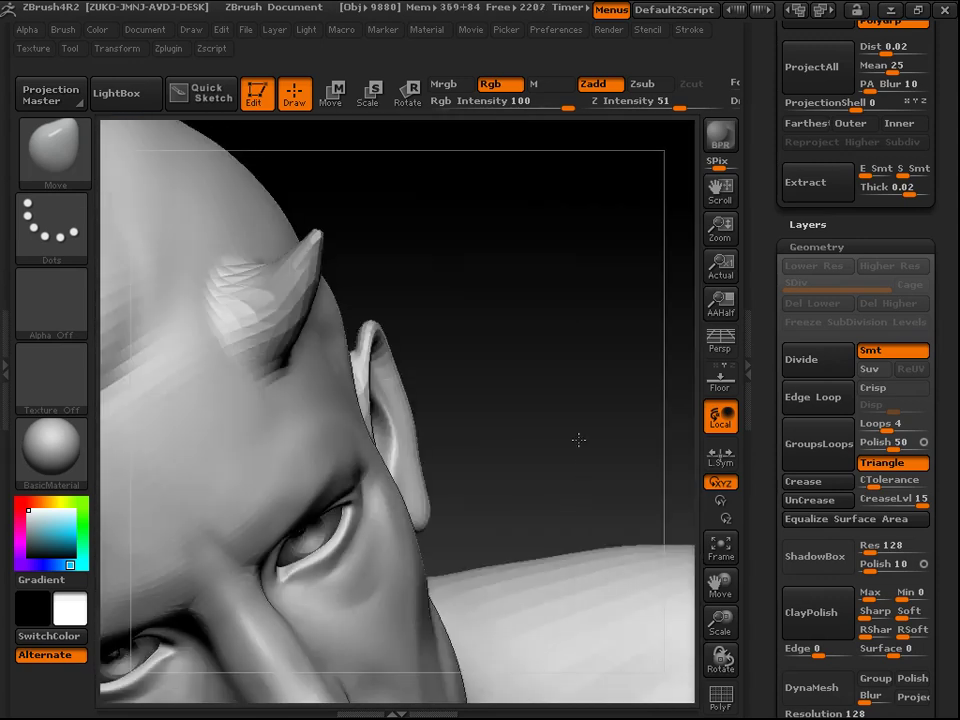
Step: Adjust the Move brush's draw size, refine the ears' outline from the front, and check the whole head
left_click_drag(578, 439, 505, 382)
mouse_move(489, 324)
left_mouse_down()
mouse_move(459, 313)
mouse_move(497, 399)
mouse_move(495, 450)
left_mouse_up()
key("space")
left_click(474, 242)
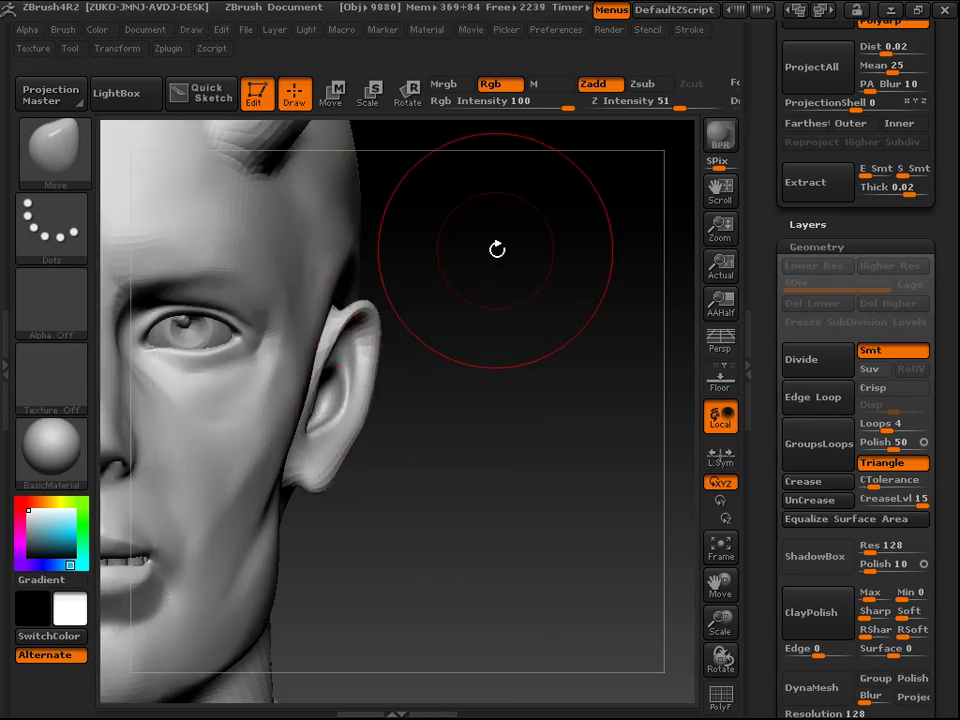
left_click_drag(517, 327, 512, 351, "alt")
key("space")
mouse_move(578, 289)
left_mouse_down()
mouse_move(530, 292)
mouse_move(533, 303)
mouse_move(506, 321)
mouse_move(546, 403)
mouse_move(535, 400)
left_mouse_up()
key("f")
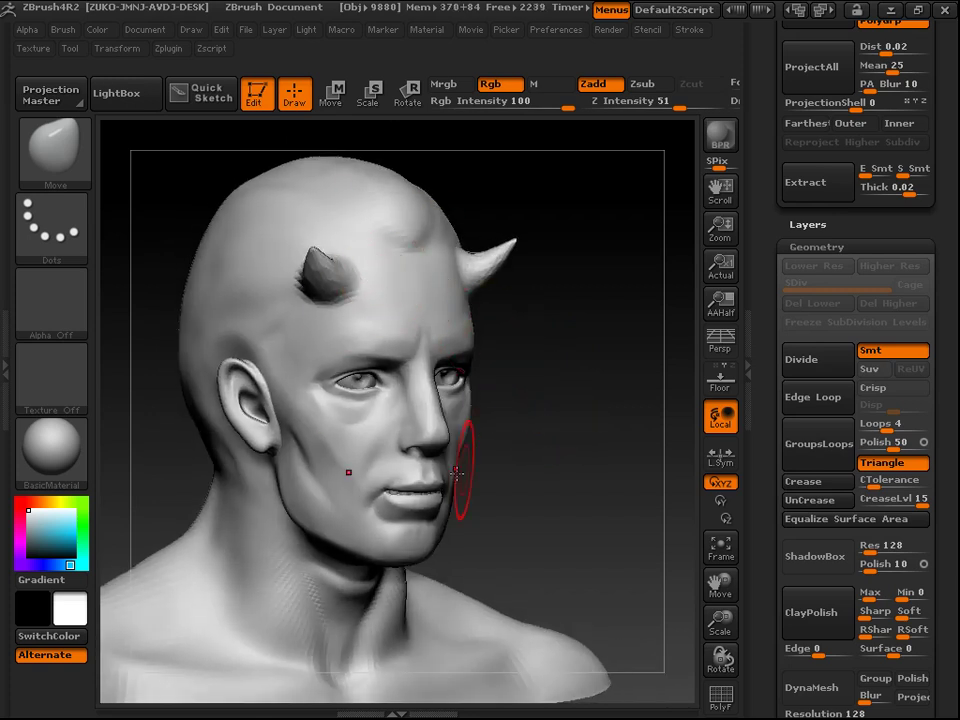
left_click_drag(565, 430, 598, 427, "alt")
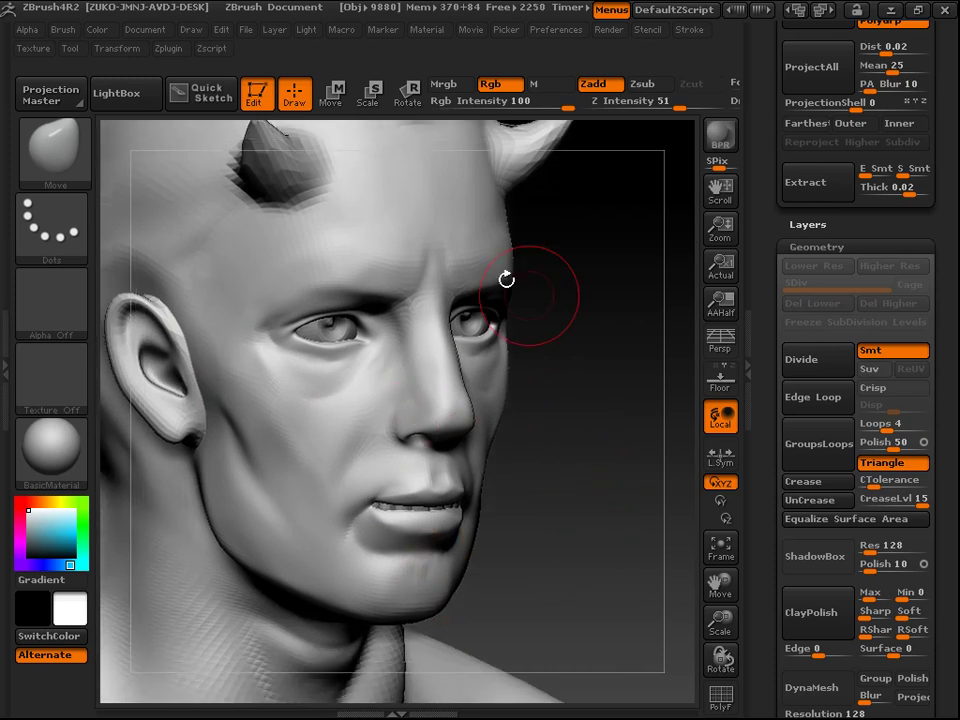
mouse_move(603, 430)
left_mouse_down("alt")
mouse_move(561, 381)
mouse_move(580, 433)
mouse_move(604, 420)
mouse_move(510, 407)
mouse_move(650, 415)
mouse_move(598, 420)
mouse_move(546, 349)
mouse_move(580, 422)
mouse_move(534, 336)
mouse_move(555, 366)
mouse_move(594, 369)
mouse_move(508, 343)
mouse_move(544, 324)
mouse_move(531, 437)
left_mouse_up("alt")
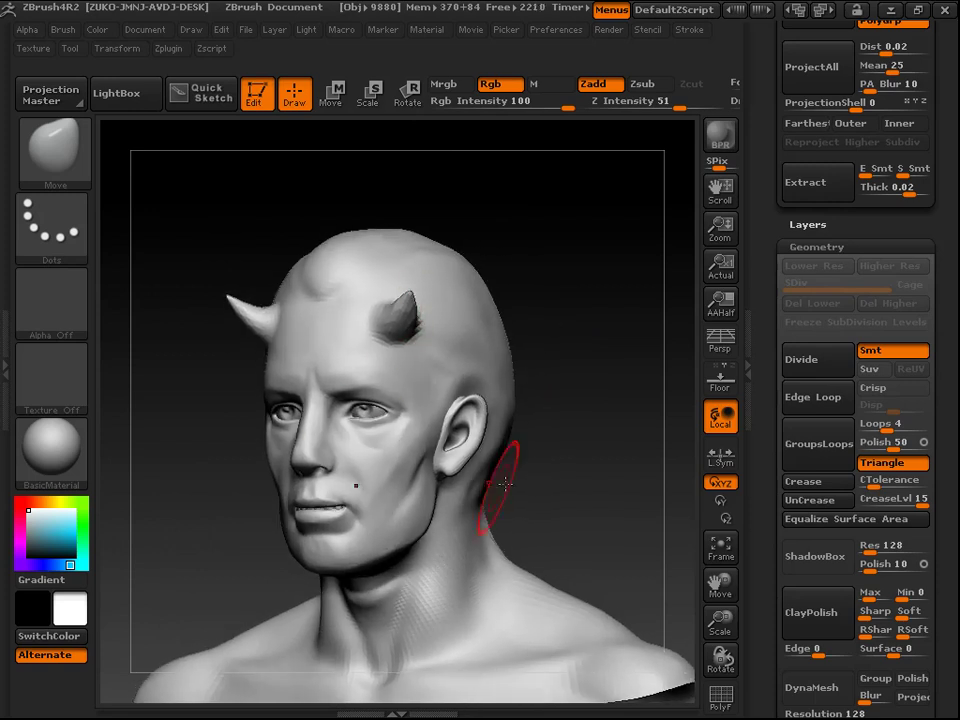
key("ctrl")
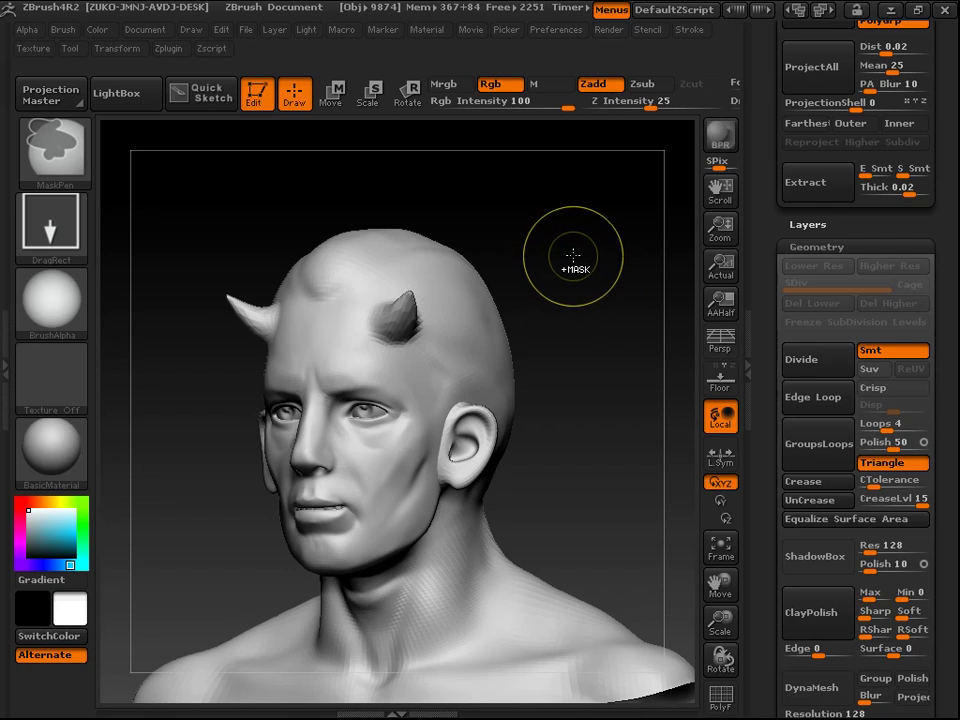
Step: Undo the ear insertion and the earlier ear smoothing to restore the head's original ears and subdivision levels
key("ctrl+z")
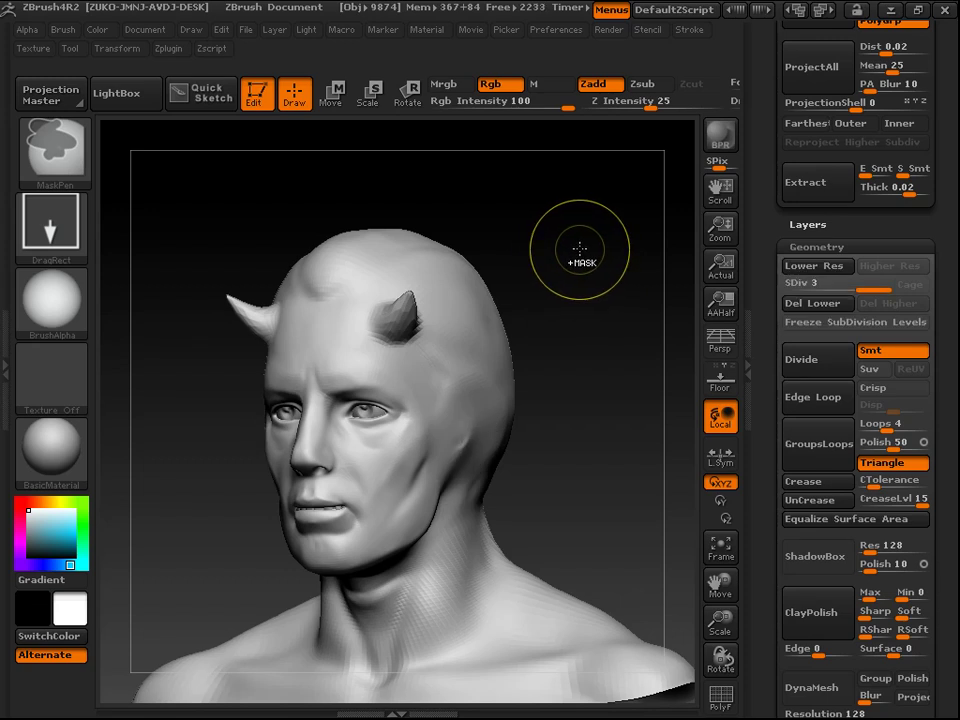
key("shift+d")
key("shift+d")
key("d")
key("d")
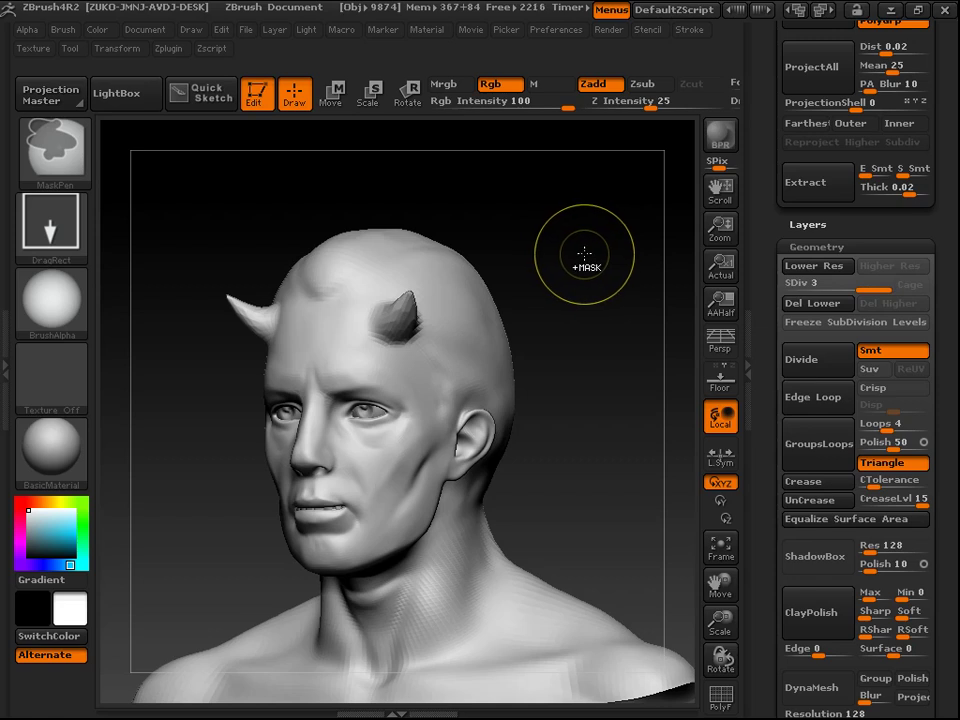
mouse_move(578, 193)
left_mouse_down()
mouse_move(650, 294)
mouse_move(632, 285)
mouse_move(595, 230)
mouse_move(564, 212)
mouse_move(525, 208)
mouse_move(570, 199)
mouse_move(573, 266)
mouse_move(596, 272)
mouse_move(581, 274)
mouse_move(597, 266)
left_mouse_up()
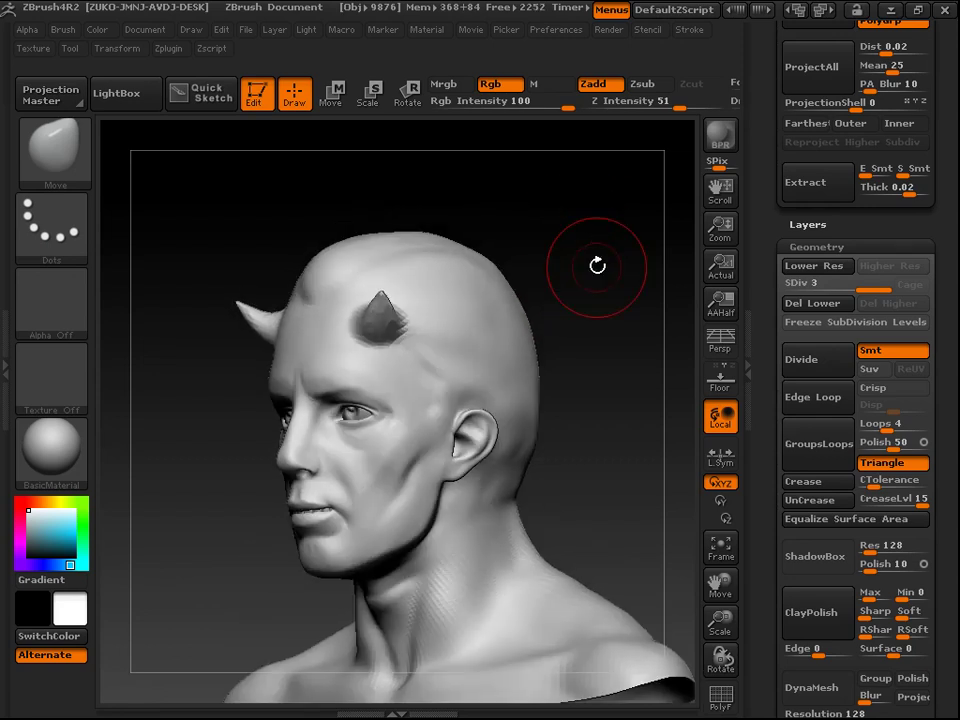
Step: Select the Layer brush for sculpting on the head
mouse_move(611, 407)
left_mouse_down()
mouse_move(641, 418)
mouse_move(625, 423)
mouse_move(606, 411)
mouse_move(634, 454)
mouse_move(632, 504)
mouse_move(635, 491)
mouse_move(420, 330)
mouse_move(120, 160)
left_mouse_up()
left_click(55, 150)
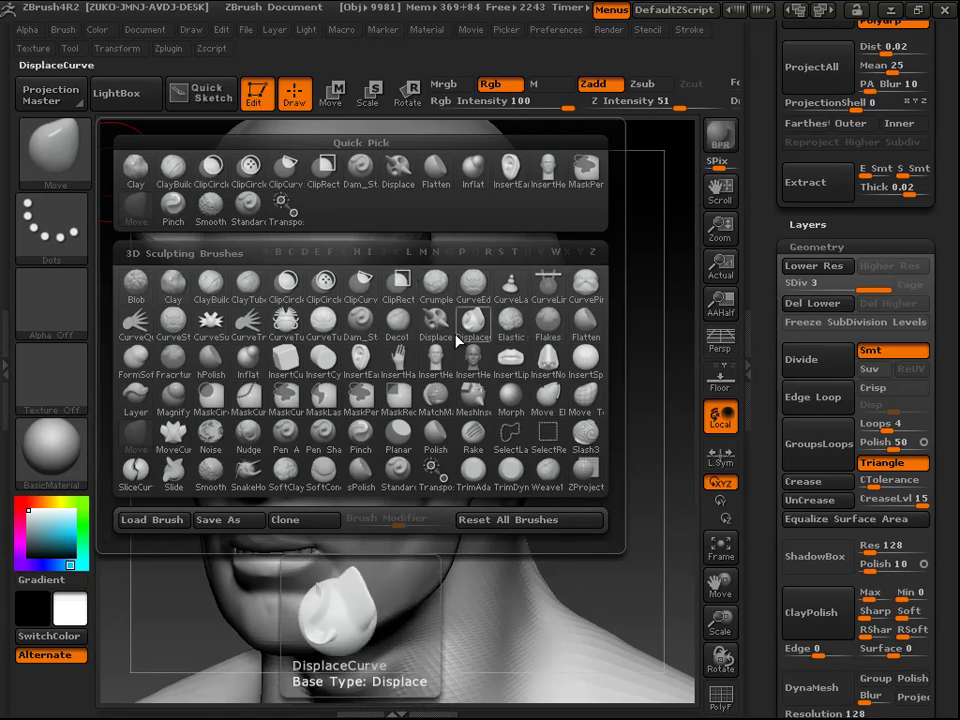
key("l")
key("a")
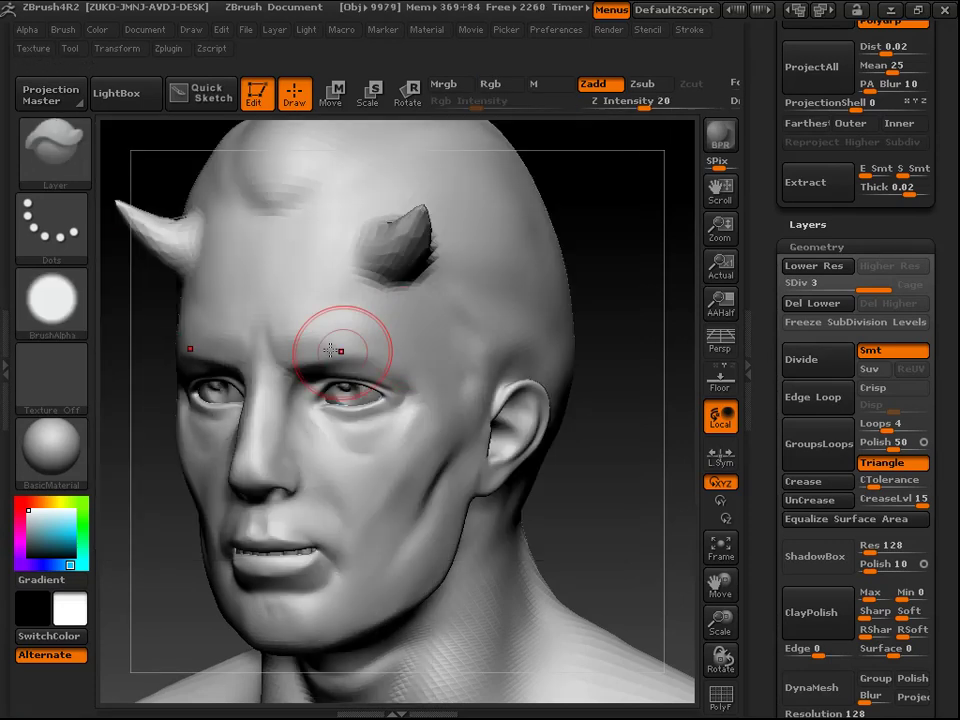
left_click(66, 160)
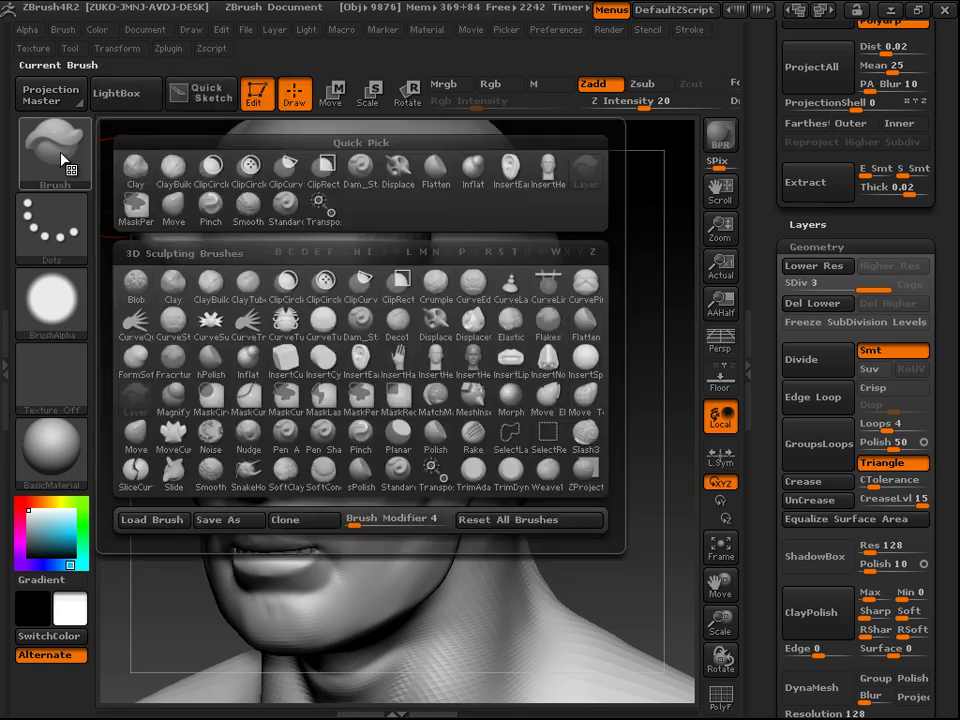
left_click(421, 325)
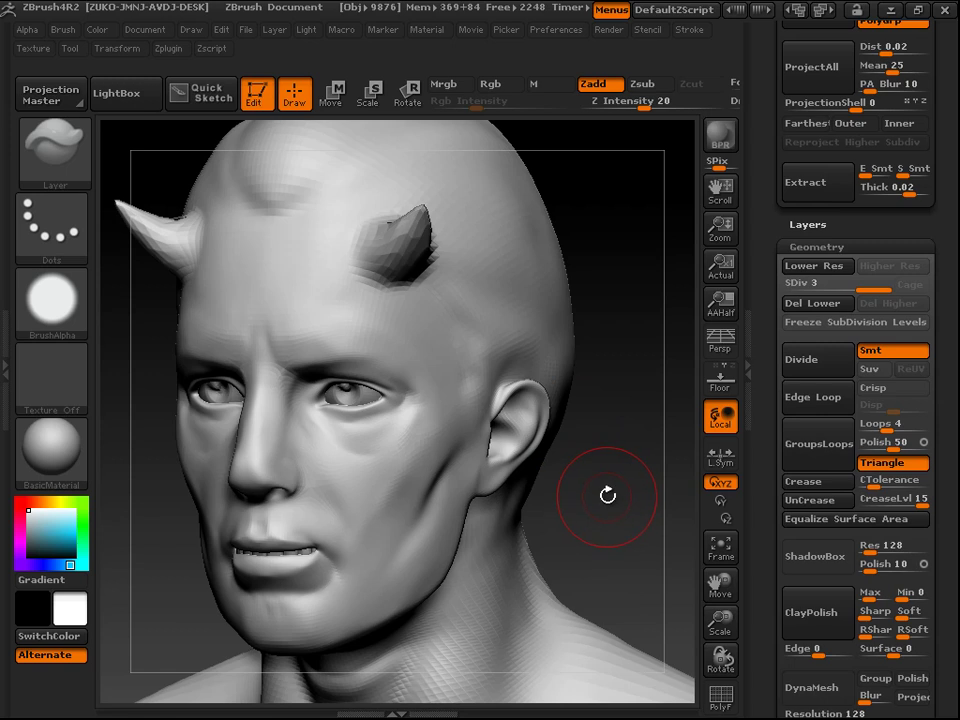
left_click_drag(605, 483, 627, 403)
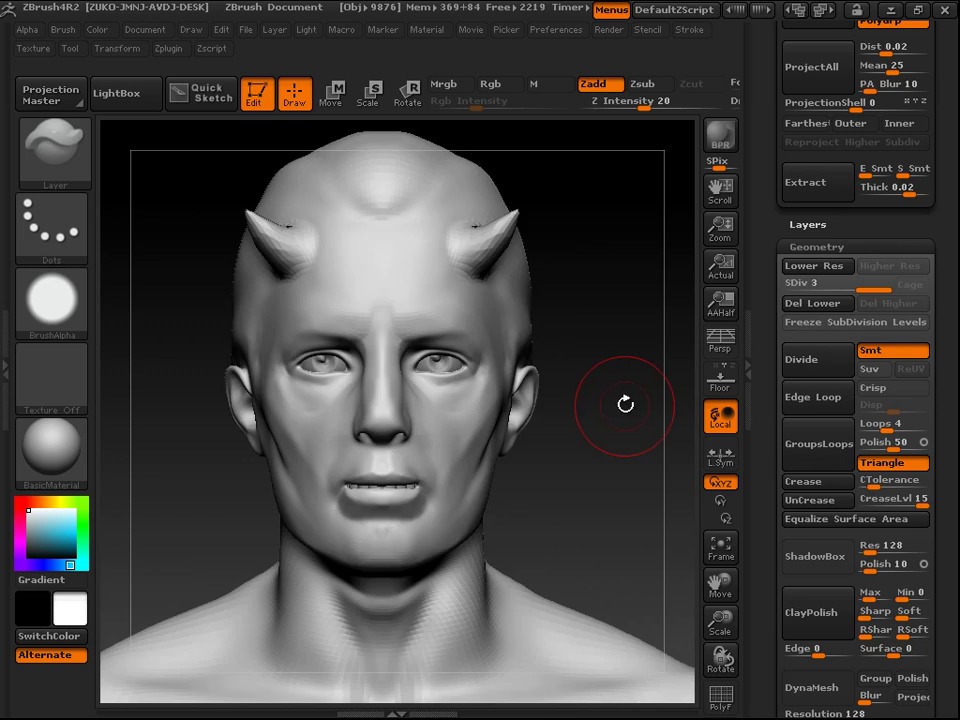
mouse_move(677, 304)
left_mouse_down()
mouse_move(594, 336)
mouse_move(583, 309)
mouse_move(598, 311)
mouse_move(616, 350)
mouse_move(560, 300)
left_mouse_up()
Step: Reduce the Layer brush's draw size and paint one raised even layer around the forehead, cheeks, jaw and nose
key("space")
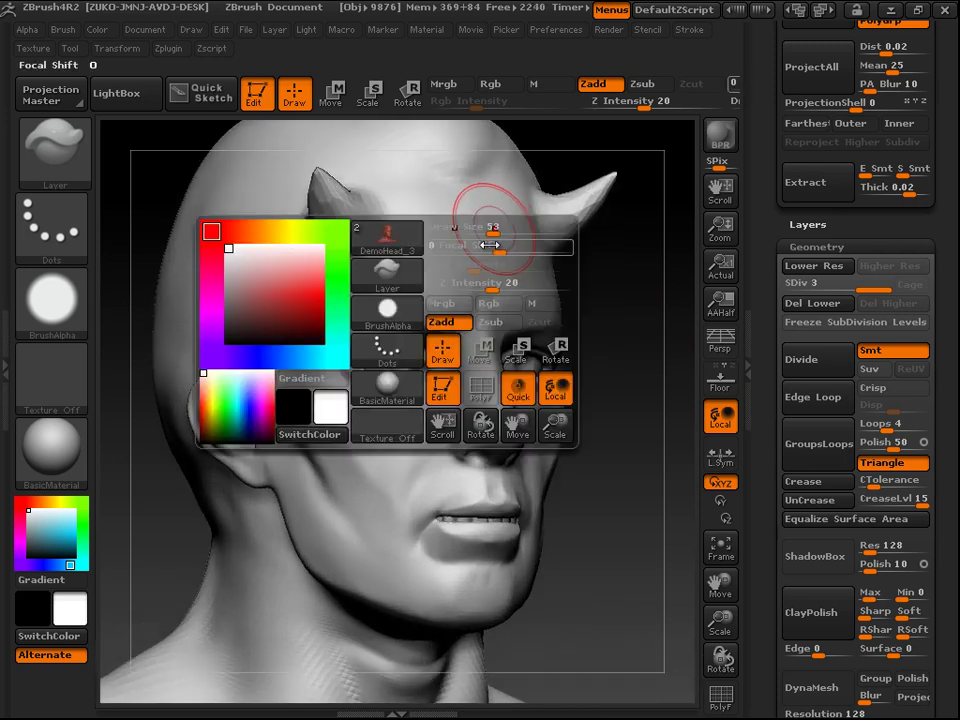
mouse_move(493, 227)
left_mouse_down()
mouse_move(476, 214)
mouse_move(495, 212)
mouse_move(328, 296)
left_mouse_up()
mouse_move(299, 362)
left_mouse_down()
mouse_move(312, 465)
mouse_move(333, 525)
mouse_move(400, 600)
mouse_move(432, 608)
left_mouse_up()
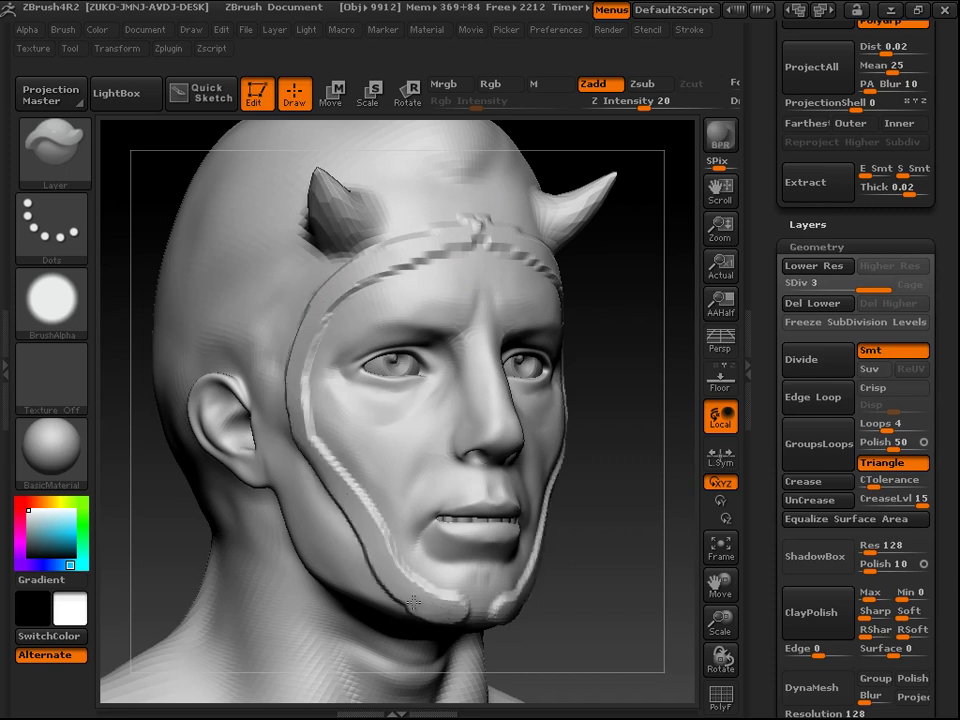
left_click_drag(340, 555, 369, 577)
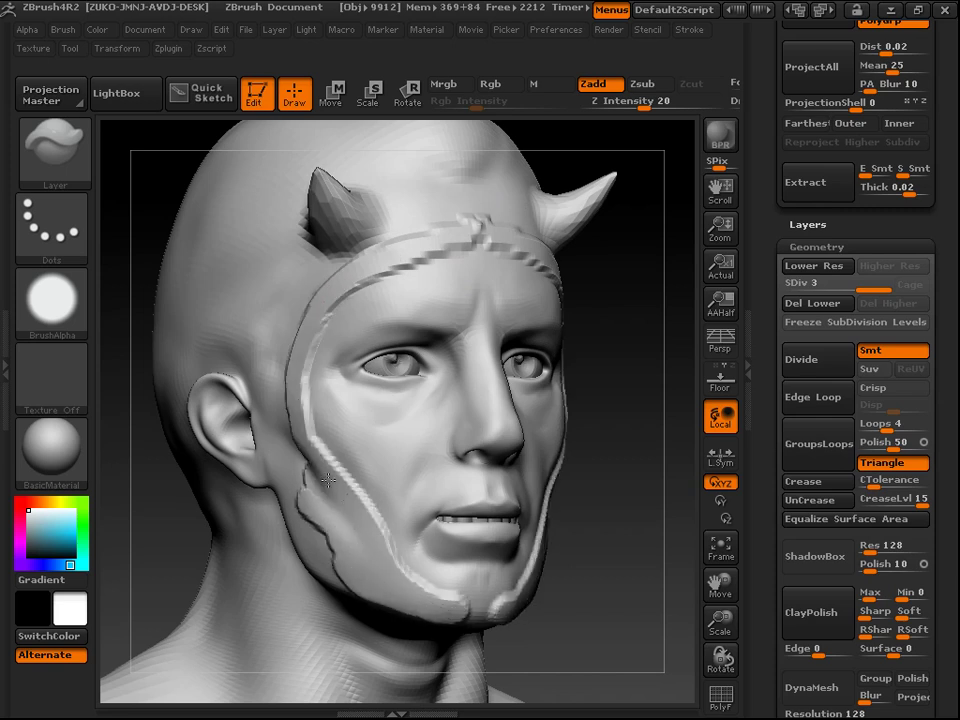
left_click_drag(368, 515, 375, 467)
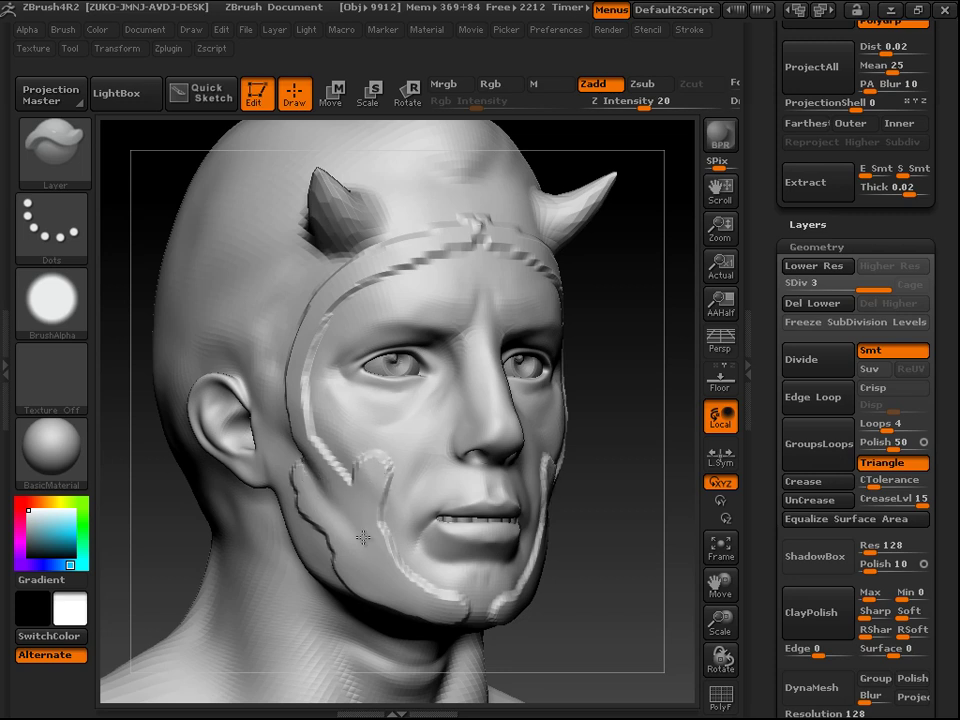
left_click_drag(409, 614, 409, 575)
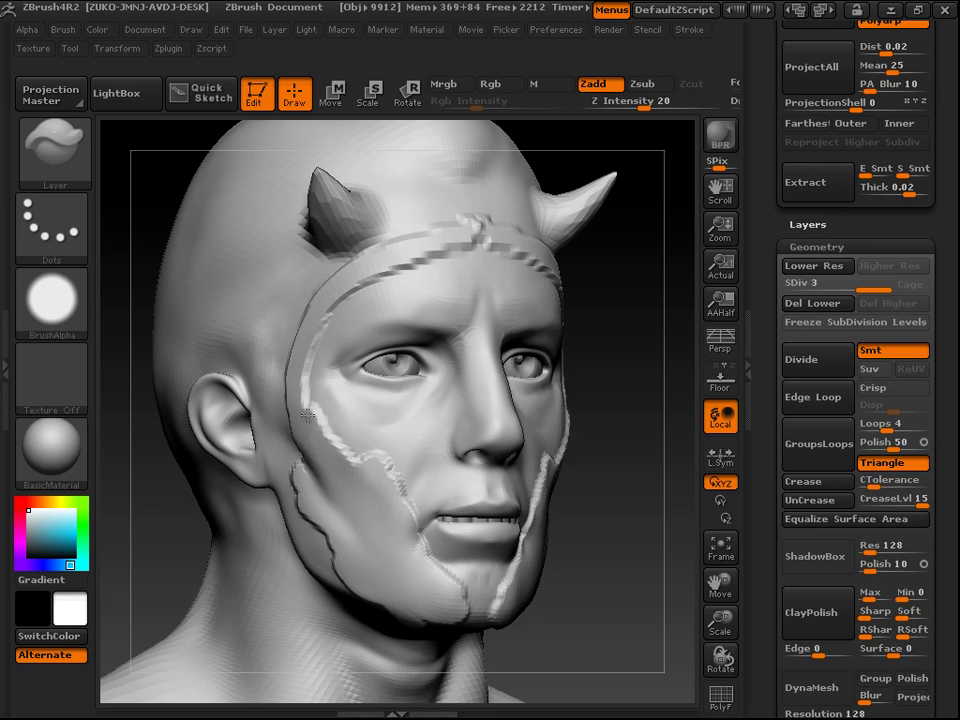
mouse_move(461, 242)
left_mouse_down()
mouse_move(355, 328)
mouse_move(350, 380)
mouse_move(362, 408)
mouse_move(411, 419)
left_mouse_up()
left_click_drag(465, 375, 464, 282)
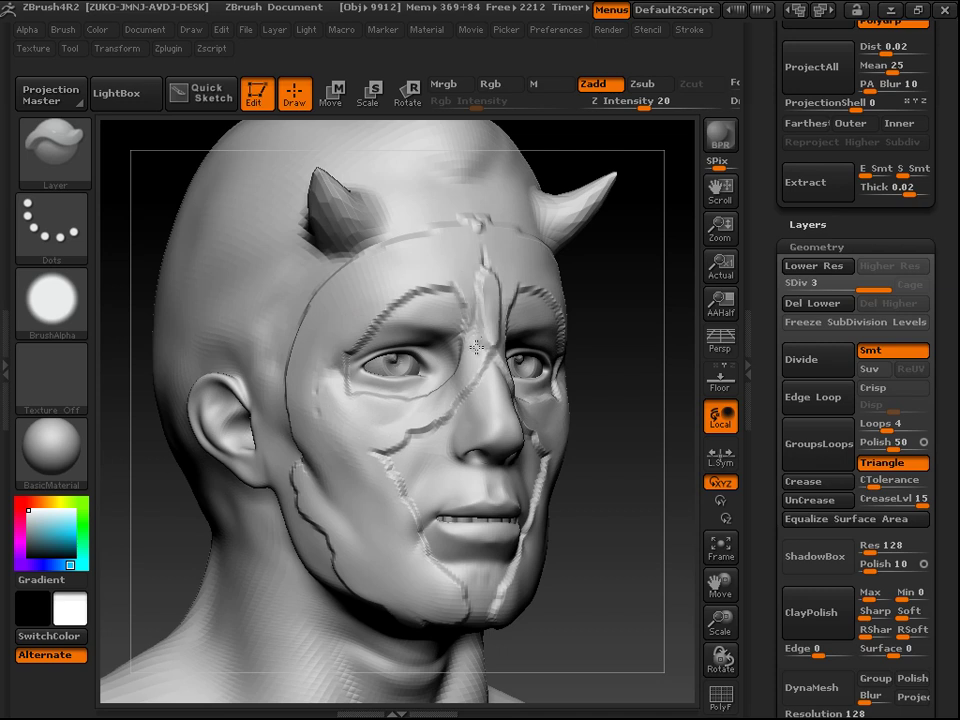
left_click_drag(466, 366, 443, 299)
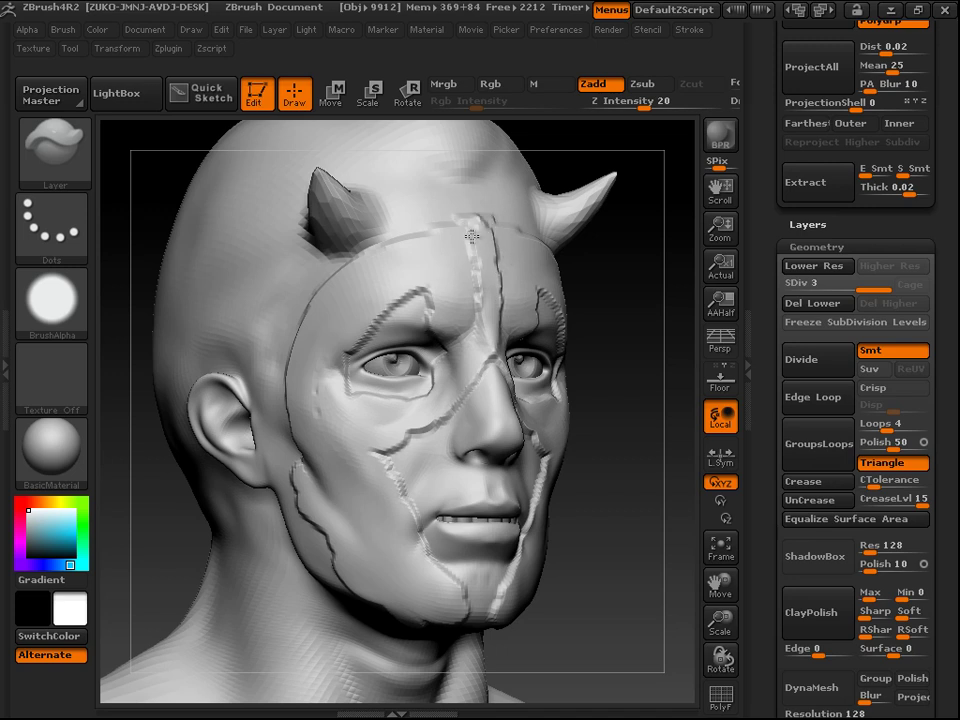
left_click_drag(448, 412, 405, 505)
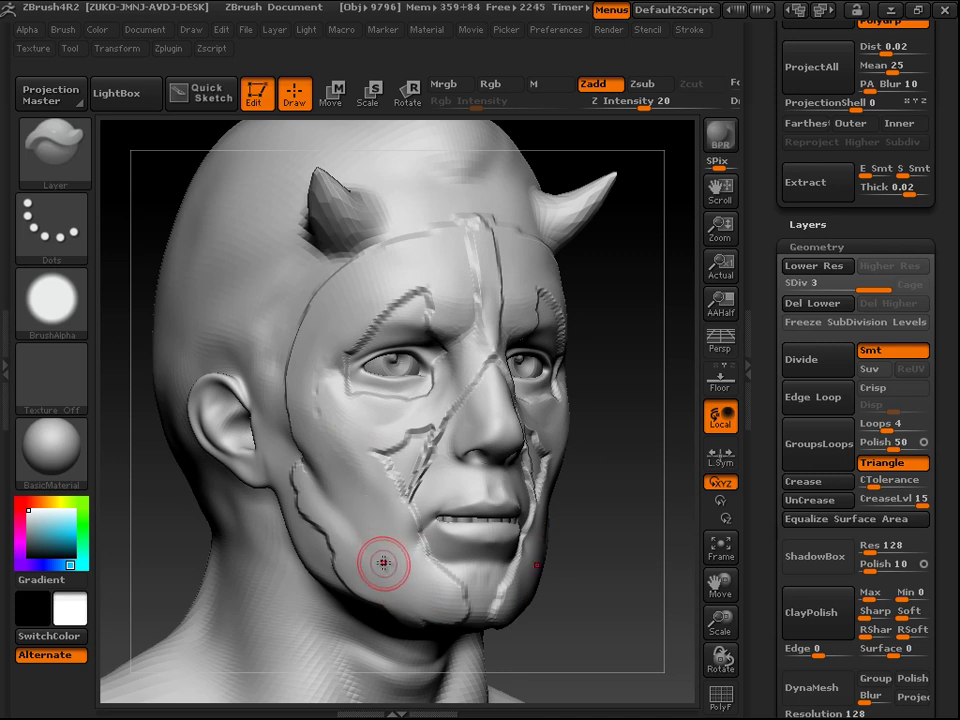
Step: Paint separate overlapping layer strokes on the jaw and cheek, and undo the layer strokes on the face
left_click_drag(388, 565, 394, 553)
mouse_move(285, 425)
left_mouse_down()
mouse_move(270, 335)
mouse_move(295, 358)
left_mouse_up()
key("ctrl+z")
key("ctrl+z")
key("ctrl+z")
key("ctrl+z")
key("ctrl+z")
key("ctrl+z")
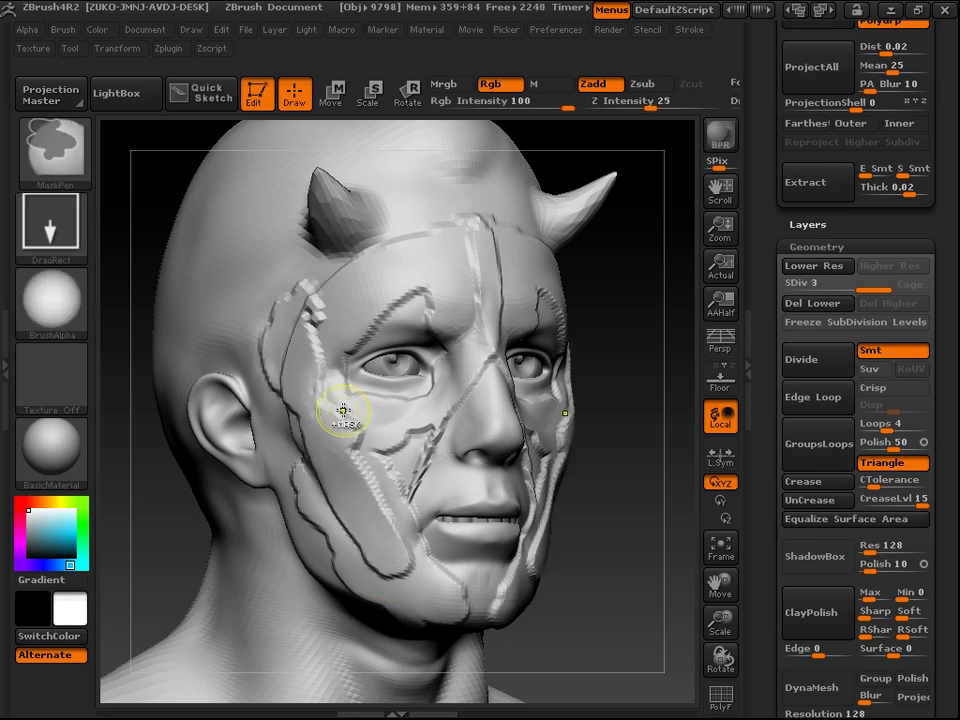
Step: Set the Layer brush's draw size to 61 and paint a broad raised layer over the face
key("space")
left_click_drag(479, 263, 500, 263)
mouse_move(331, 299)
left_mouse_down()
mouse_move(262, 380)
mouse_move(300, 505)
mouse_move(420, 583)
mouse_move(469, 591)
left_mouse_up()
mouse_move(381, 561)
left_mouse_down()
mouse_move(381, 469)
mouse_move(363, 488)
left_mouse_up()
mouse_move(318, 428)
left_mouse_down()
mouse_move(375, 349)
mouse_move(394, 281)
mouse_move(422, 259)
mouse_move(444, 225)
mouse_move(437, 216)
mouse_move(468, 246)
mouse_move(461, 225)
mouse_move(431, 266)
mouse_move(475, 326)
mouse_move(465, 424)
left_mouse_up()
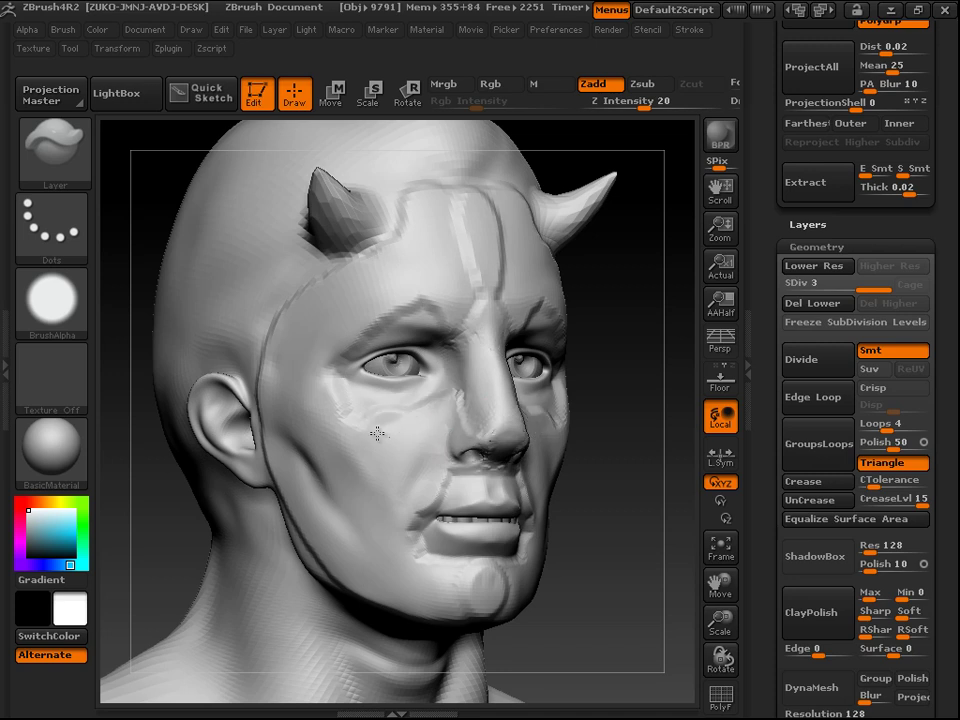
Step: Reduce the Layer brush's draw size, try a raised layer over the cheeks, forehead and nose, and undo it
key("space")
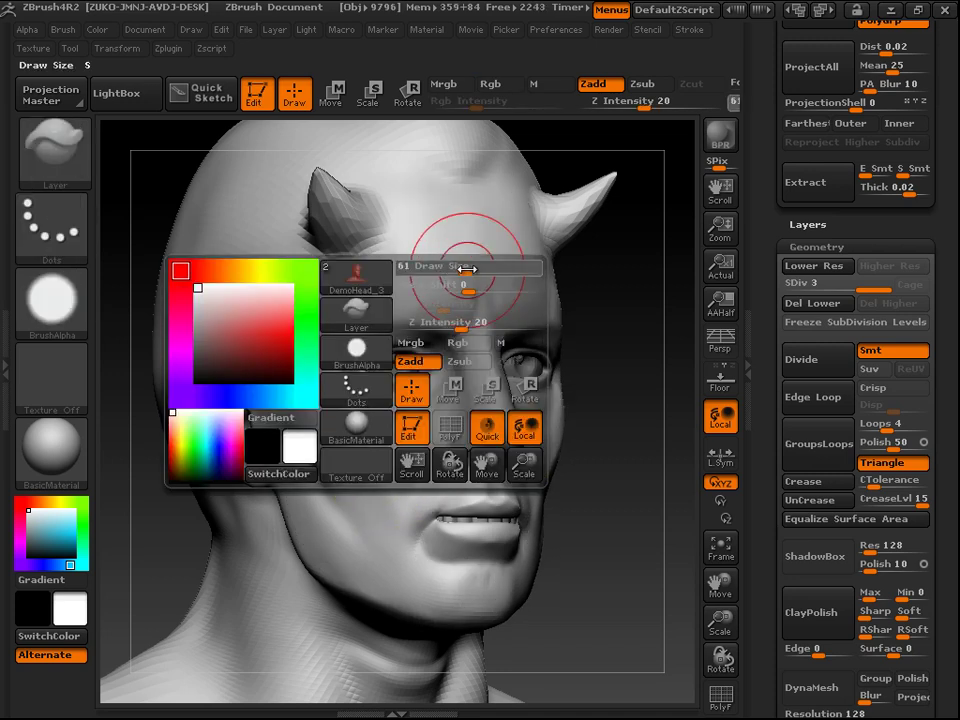
mouse_move(428, 391)
left_mouse_down()
mouse_move(375, 440)
mouse_move(385, 580)
mouse_move(300, 420)
mouse_move(318, 332)
mouse_move(300, 205)
mouse_move(350, 178)
mouse_move(245, 390)
left_mouse_up()
mouse_move(349, 507)
left_mouse_down()
mouse_move(352, 402)
mouse_move(389, 328)
mouse_move(436, 331)
left_mouse_up()
left_click_drag(477, 232, 457, 344)
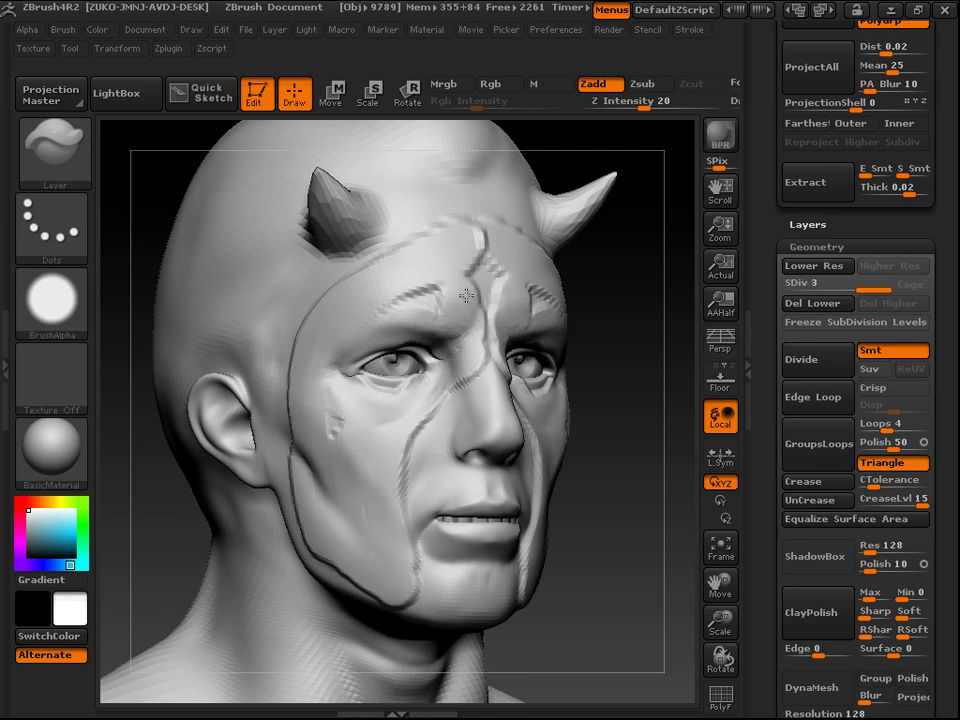
left_click_drag(418, 419, 421, 499)
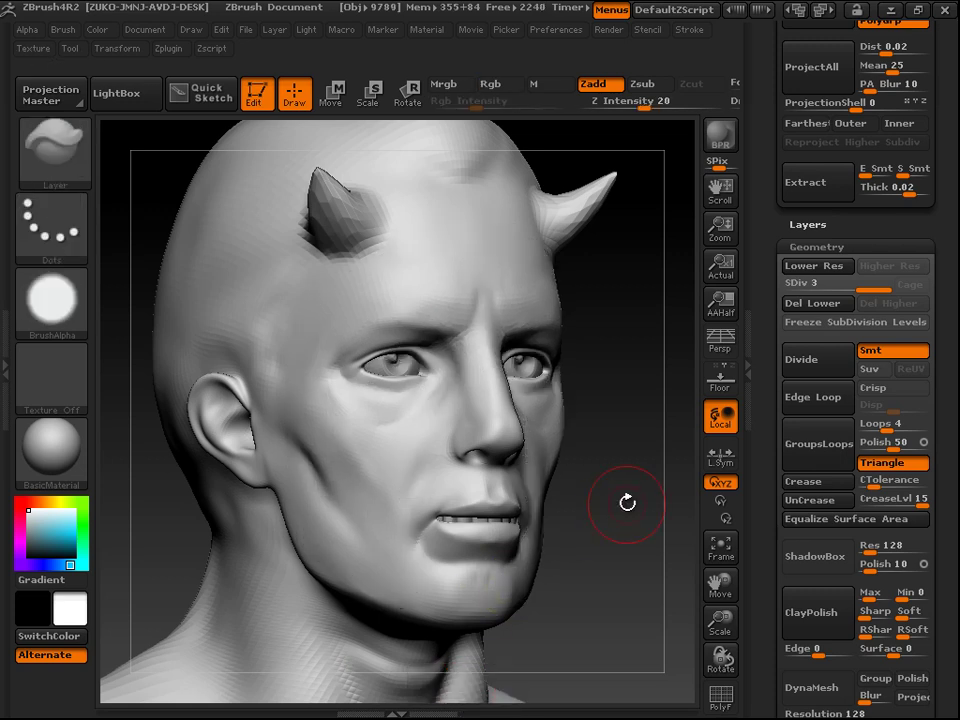
Step: Select the Rake brush for sculpting on the side of the head
mouse_move(627, 428)
left_mouse_down()
mouse_move(639, 478)
mouse_move(624, 364)
mouse_move(643, 386)
mouse_move(611, 328)
mouse_move(602, 349)
mouse_move(504, 336)
mouse_move(530, 270)
left_mouse_up()
mouse_move(553, 195)
left_mouse_down()
mouse_move(375, 214)
mouse_move(110, 175)
left_mouse_up()
left_click(72, 171)
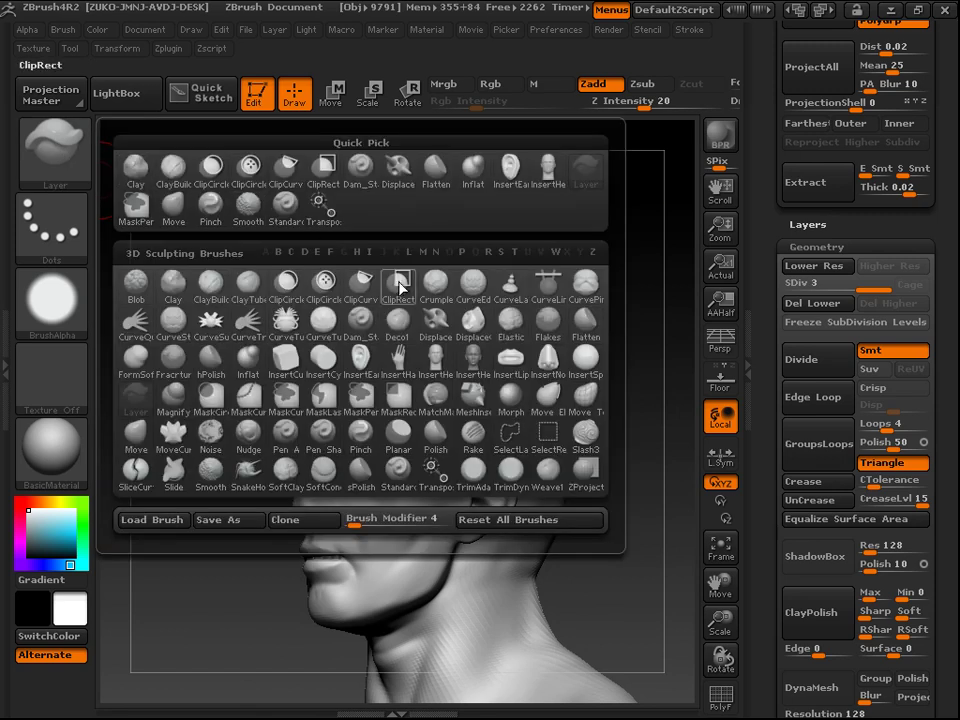
key("r")
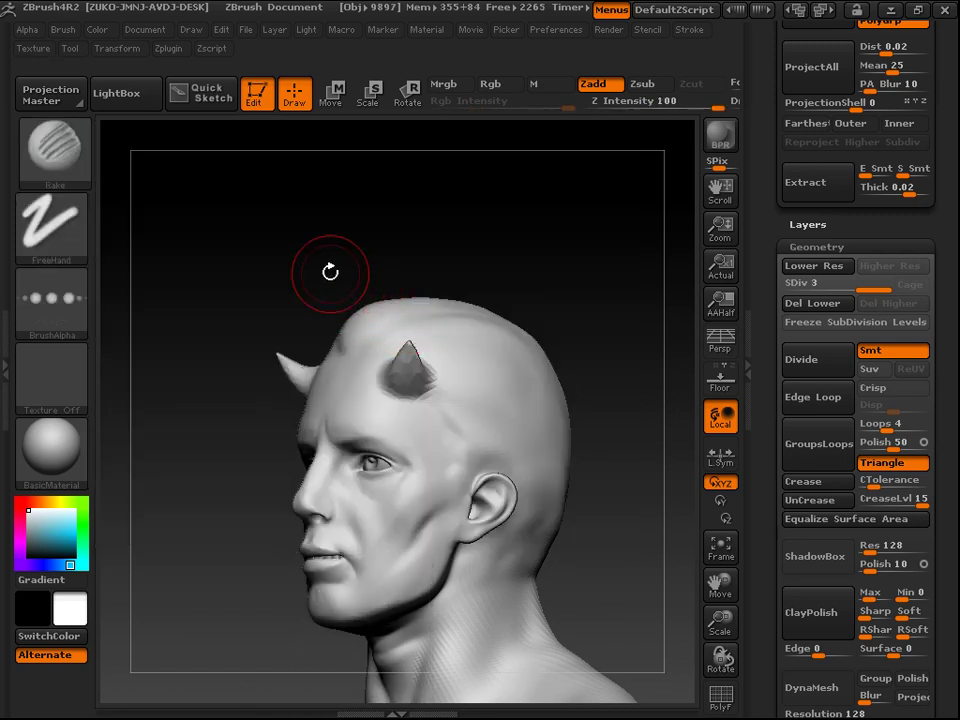
Step: Set the Rake brush's draw size to 82 and its focal shift to -30
mouse_move(399, 243)
left_mouse_down()
mouse_move(544, 272)
mouse_move(561, 236)
mouse_move(564, 273)
mouse_move(573, 256)
left_mouse_up()
key("space")
mouse_move(571, 209)
left_mouse_down()
mouse_move(597, 214)
mouse_move(537, 277)
mouse_move(560, 282)
left_mouse_up()
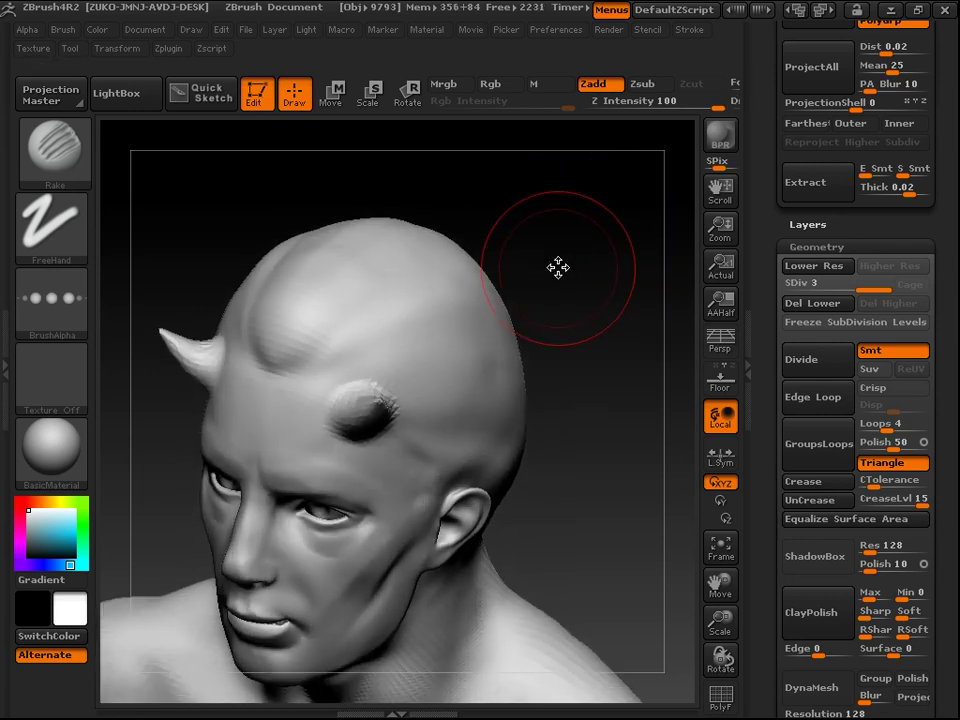
key("space")
left_click_drag(497, 286, 515, 287)
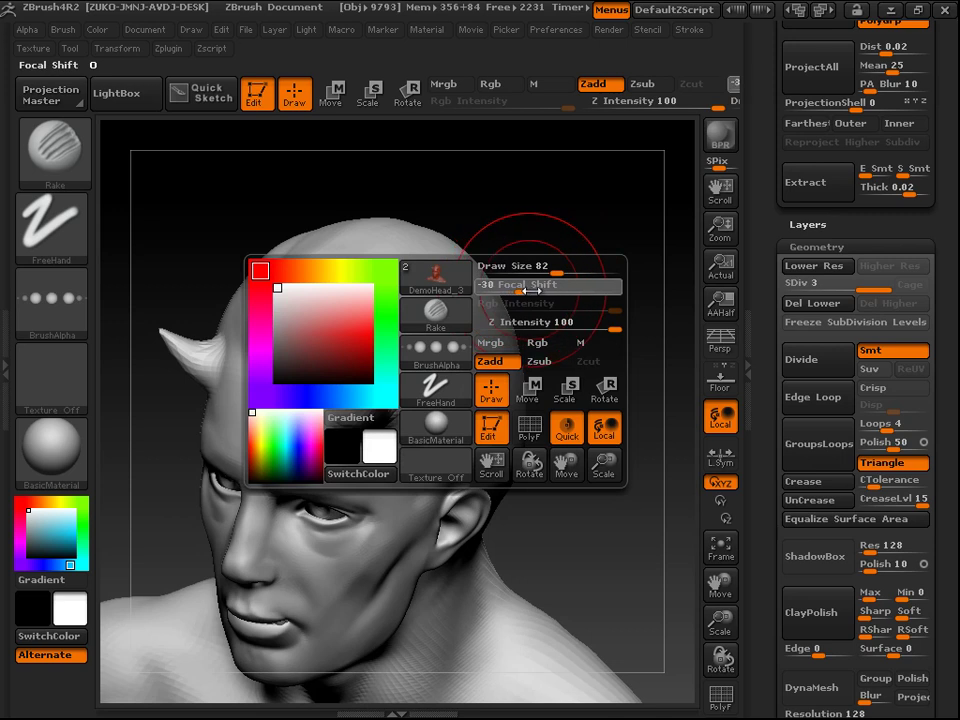
Step: Try a broad Rake stroke across the side of the head above the ear, and undo it
mouse_move(594, 240)
left_mouse_down()
mouse_move(581, 281)
mouse_move(611, 261)
mouse_move(594, 261)
mouse_move(604, 279)
mouse_move(617, 186)
mouse_move(598, 354)
mouse_move(609, 290)
mouse_move(364, 375)
mouse_move(440, 250)
mouse_move(484, 282)
mouse_move(512, 240)
left_mouse_up()
mouse_move(643, 294)
left_mouse_down()
mouse_move(555, 379)
mouse_move(535, 379)
left_mouse_up()
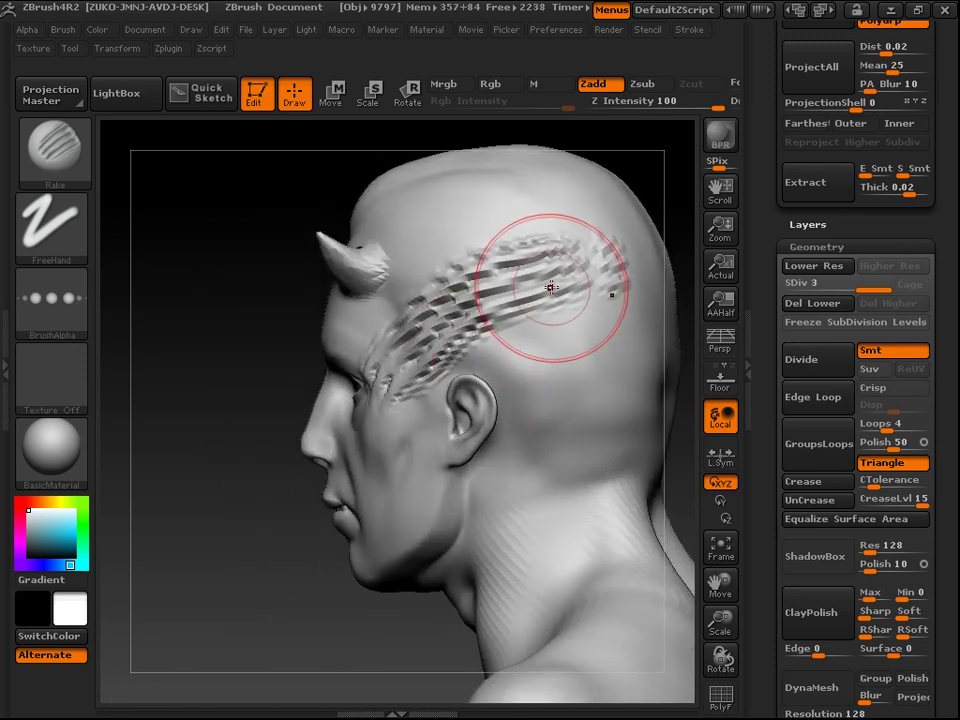
key("ctrl+z")
Step: Reduce the Rake brush's draw size, try smaller raked strokes around the temple and side of the head, and undo them
key("space")
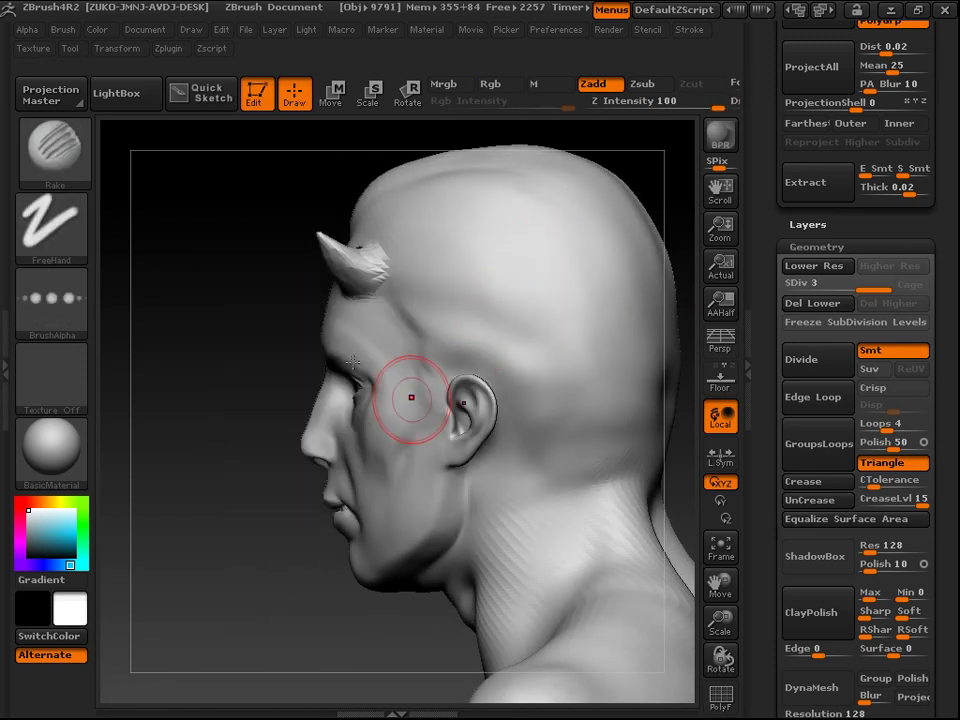
mouse_move(235, 340)
left_mouse_down()
mouse_move(332, 328)
mouse_move(464, 340)
mouse_move(380, 408)
left_mouse_up()
mouse_move(445, 365)
left_mouse_down()
mouse_move(382, 475)
mouse_move(392, 493)
mouse_move(365, 495)
left_mouse_up()
mouse_move(625, 432)
left_mouse_down()
mouse_move(671, 401)
mouse_move(553, 433)
left_mouse_up()
key("ctrl+z")
key("ctrl+z")
key("ctrl+z")
key("ctrl+z")
key("ctrl+z")
key("ctrl+z")
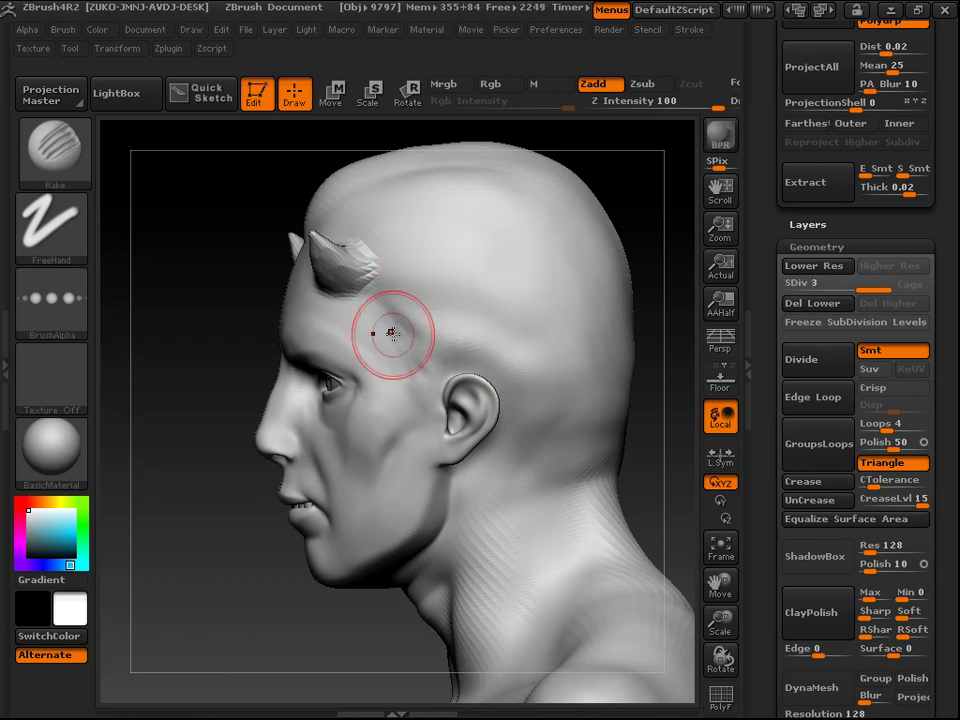
Step: Try a raked stroke from the temple up toward the top of the head, and undo it
mouse_move(386, 336)
left_mouse_down()
mouse_move(372, 336)
mouse_move(581, 255)
mouse_move(469, 297)
mouse_move(535, 267)
mouse_move(409, 288)
mouse_move(461, 210)
left_mouse_up()
key("ctrl+z")
key("ctrl+z")
key("ctrl+z")
Step: Divide the head mesh once more to subdivision level 4, then undo the test strokes on the subdivided surface
left_click_drag(182, 332, 477, 360)
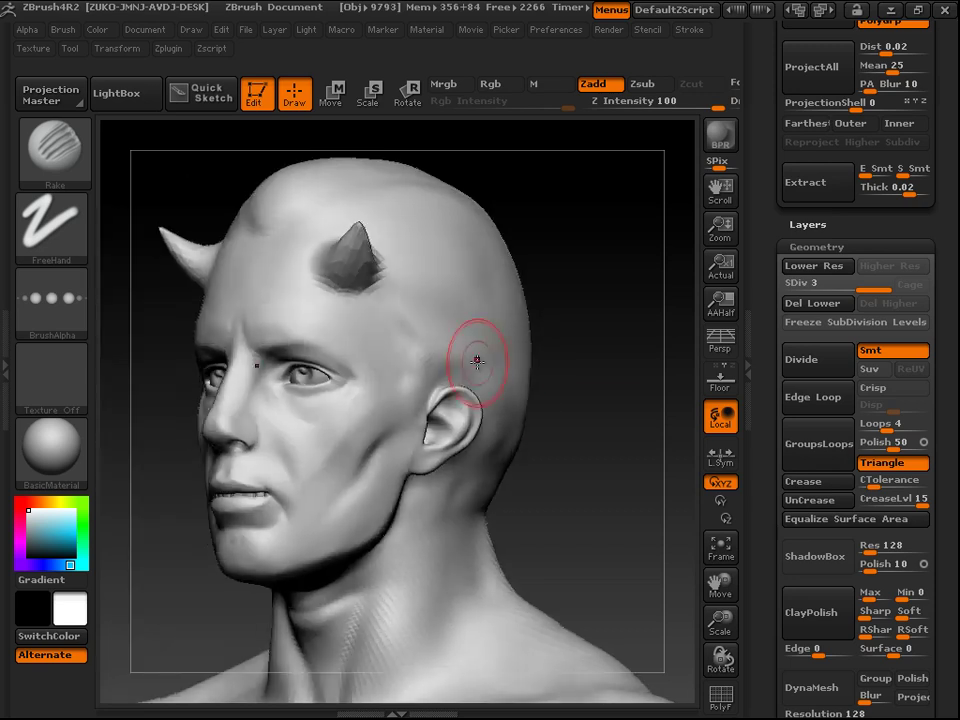
left_click(818, 370)
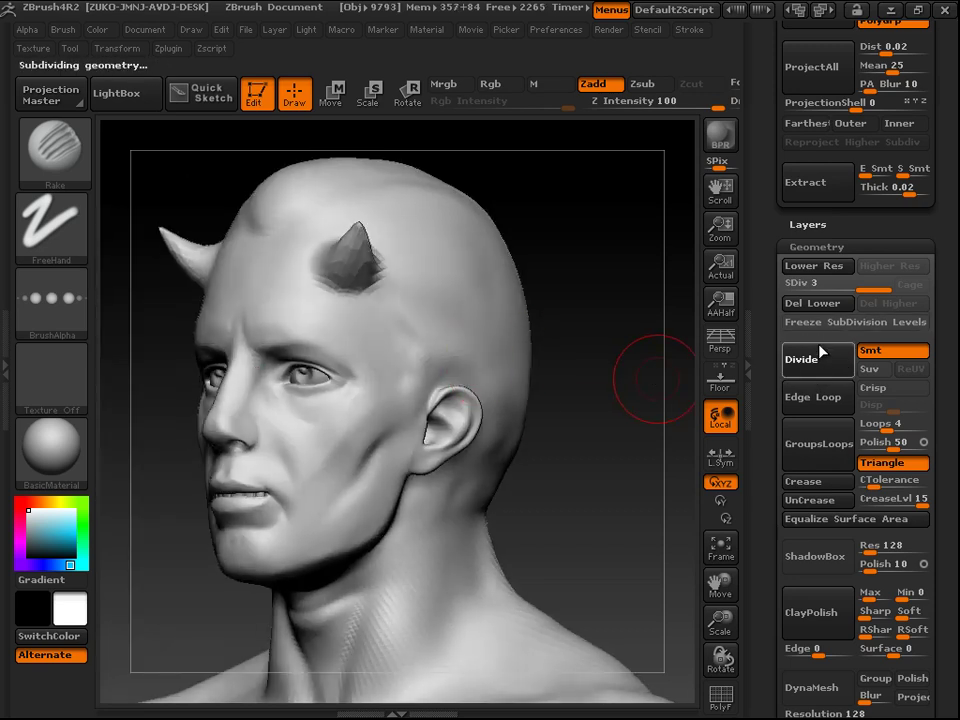
left_click_drag(685, 347, 647, 386)
mouse_move(556, 166)
left_mouse_down()
mouse_move(581, 268)
mouse_move(491, 349)
mouse_move(430, 378)
mouse_move(556, 301)
left_mouse_up()
key("ctrl+z")
key("ctrl+z")
Step: Turn on LazyMouse for the Rake brush and bring the top of the head into view
left_click_drag(643, 204, 578, 293)
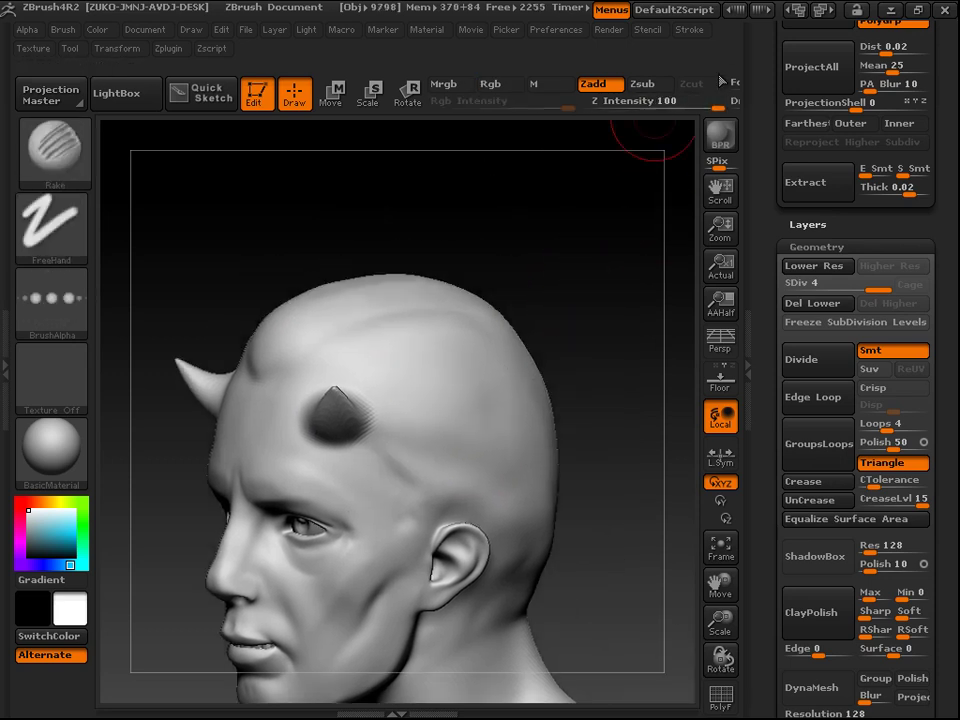
left_click(689, 29)
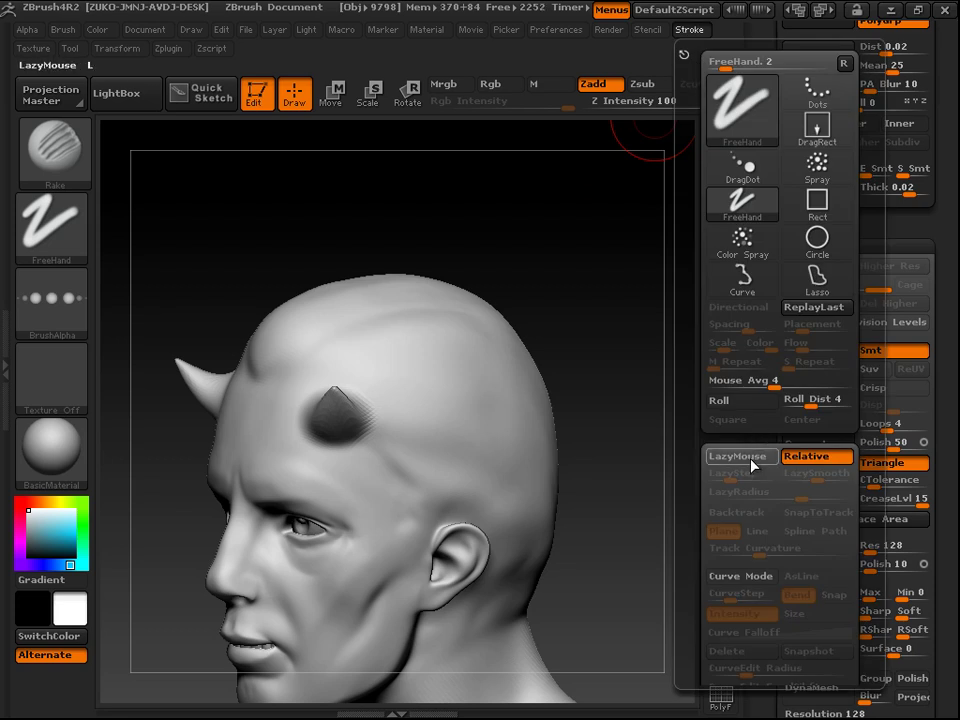
mouse_move(572, 272)
left_mouse_down()
mouse_move(570, 343)
mouse_move(497, 338)
left_mouse_up()
Step: Rake parallel hair grooves from the front hairline back over the top of the head, down to just above the horn
mouse_move(325, 321)
left_mouse_down()
mouse_move(399, 274)
mouse_move(495, 250)
left_mouse_up()
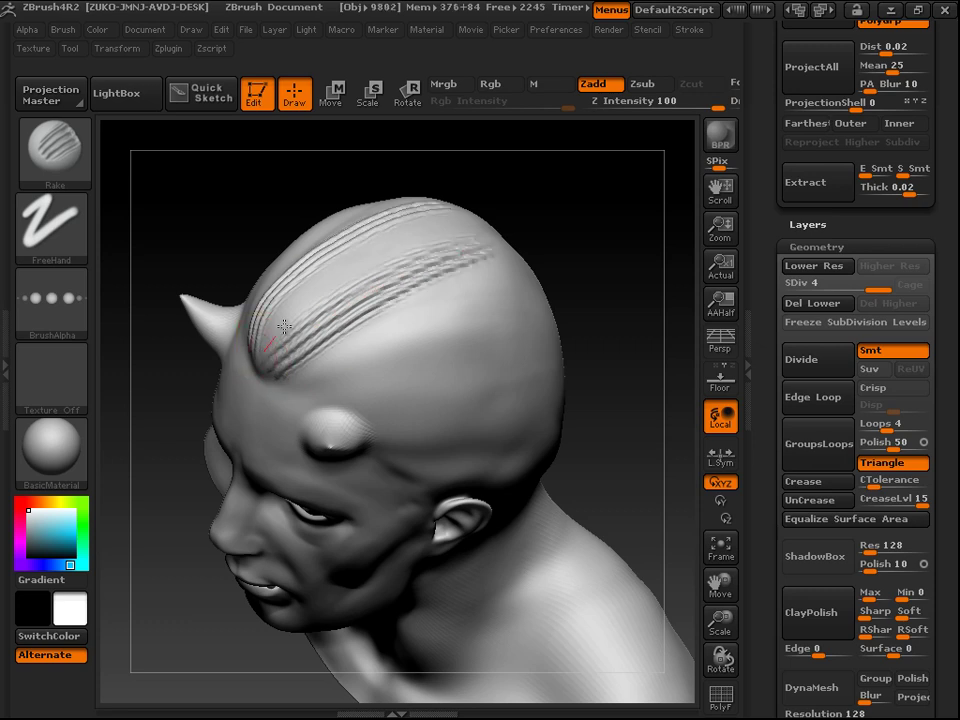
left_click_drag(268, 346, 390, 251)
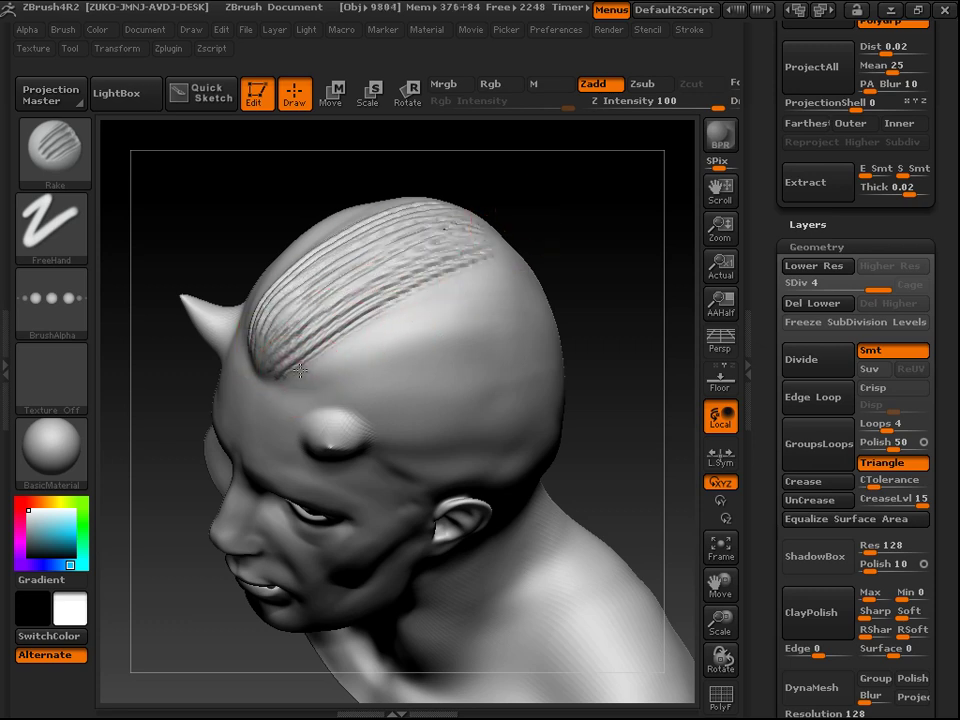
left_click_drag(292, 377, 400, 245)
left_click_drag(306, 392, 458, 306)
mouse_move(334, 410)
left_mouse_down()
mouse_move(467, 332)
mouse_move(553, 331)
left_mouse_up()
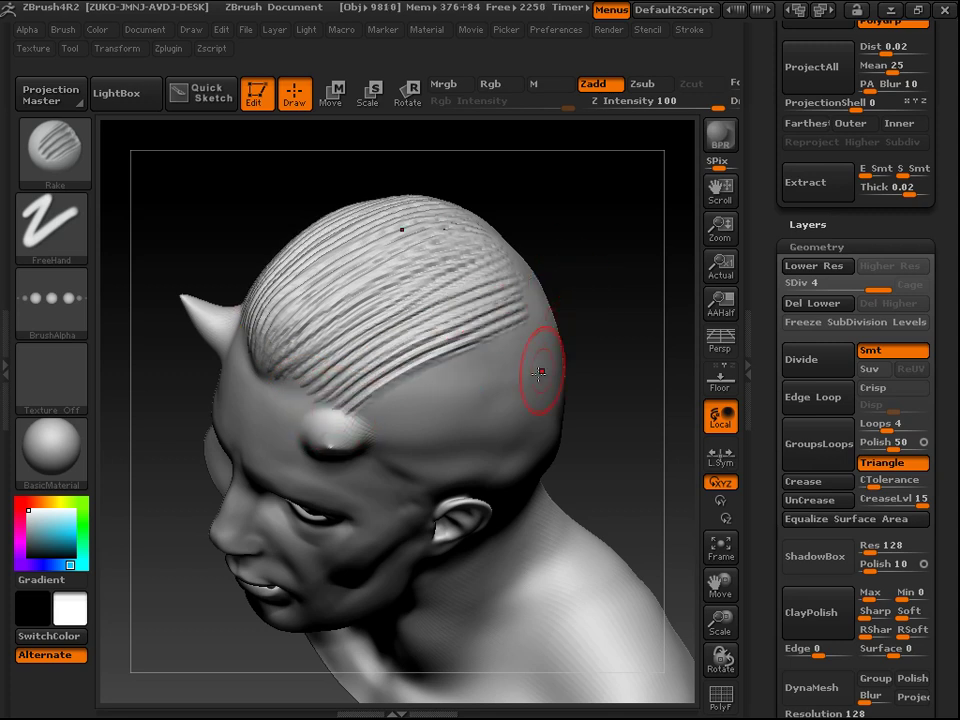
Step: Extend the raked hair grooves from behind the horn across the upper side of the head
left_click_drag(649, 338, 575, 328)
mouse_move(587, 189)
left_mouse_down()
mouse_move(420, 388)
mouse_move(270, 422)
left_mouse_up()
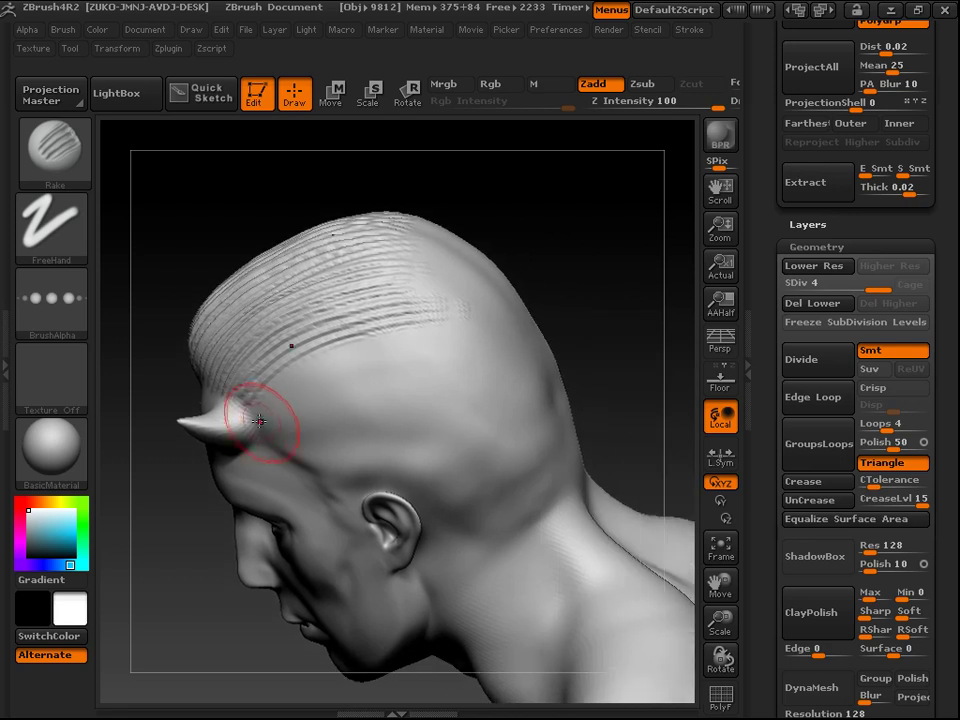
left_click_drag(352, 349, 463, 349)
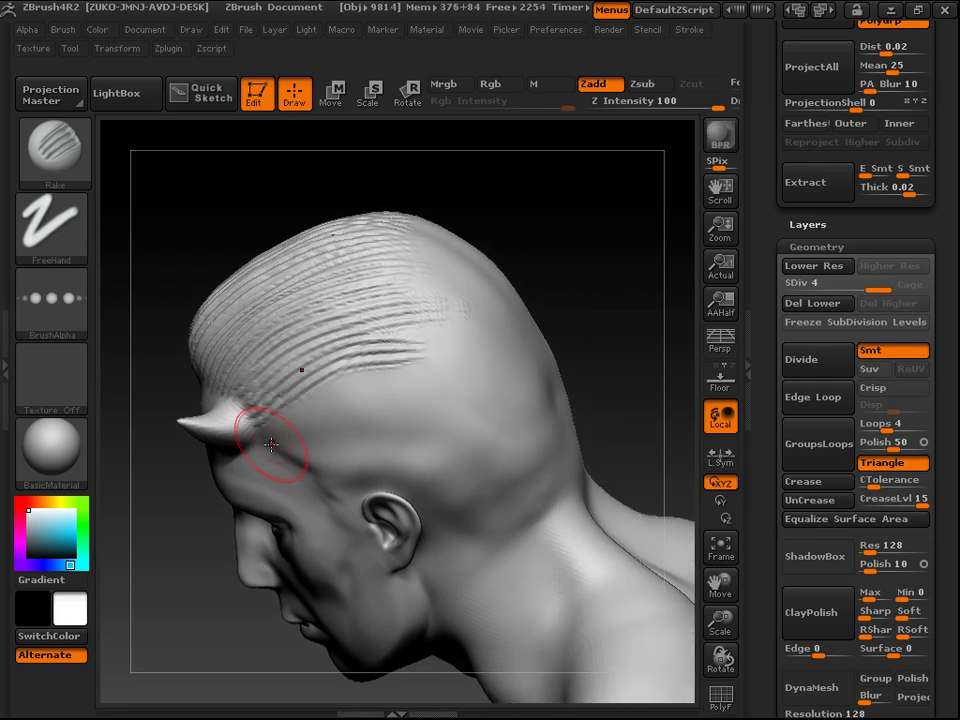
left_click_drag(348, 377, 372, 385)
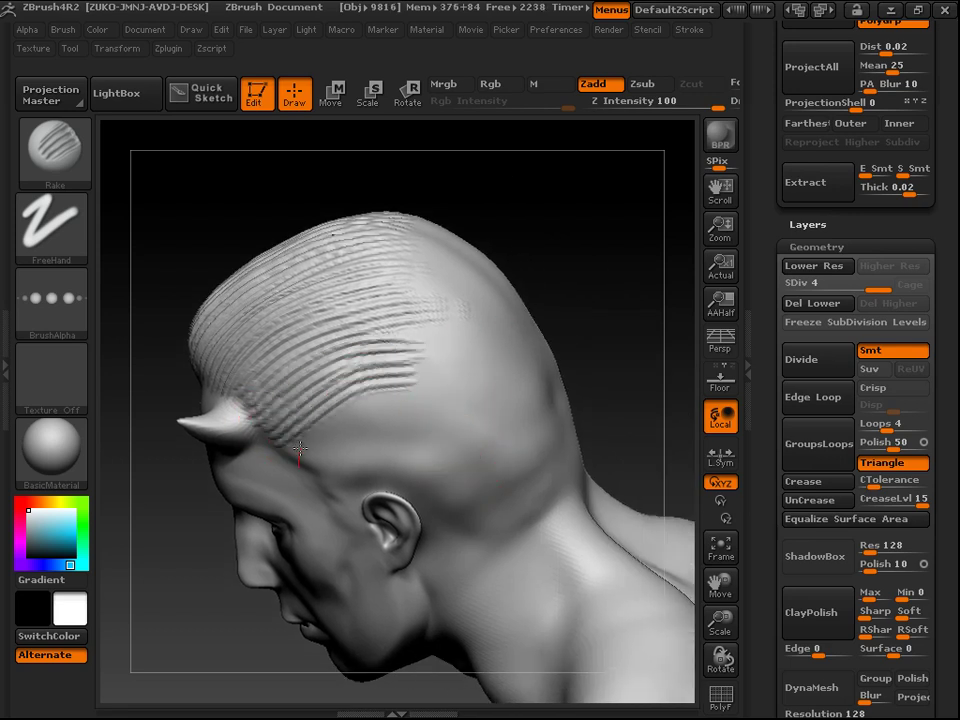
Step: Rake curved hair grooves over the temple, around the ear and toward the back of the head
left_click_drag(343, 515, 409, 425)
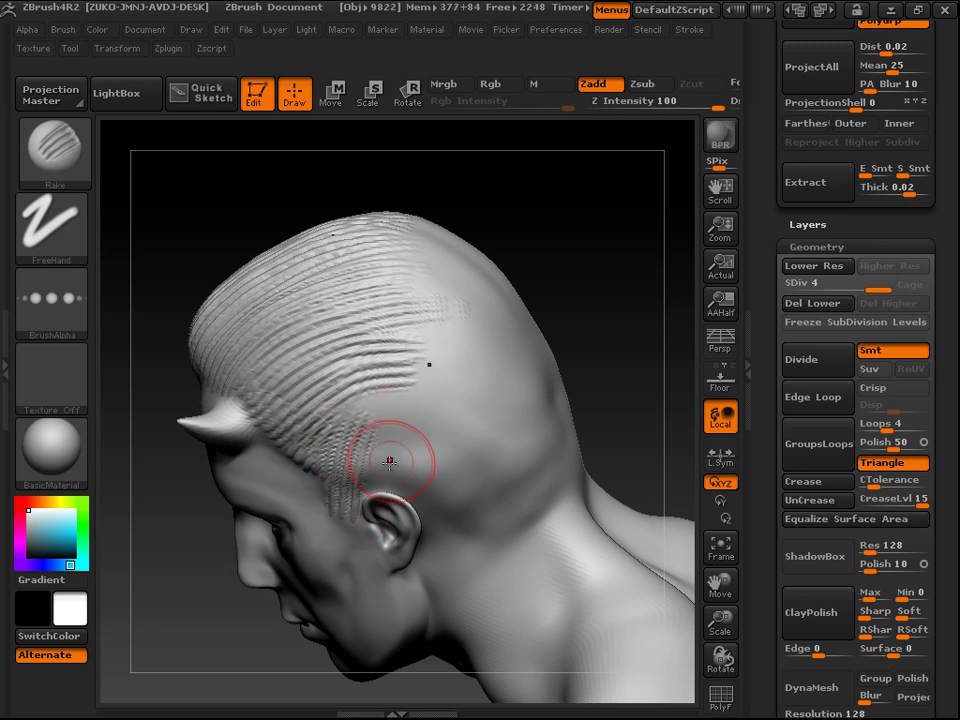
left_click_drag(369, 474, 473, 516)
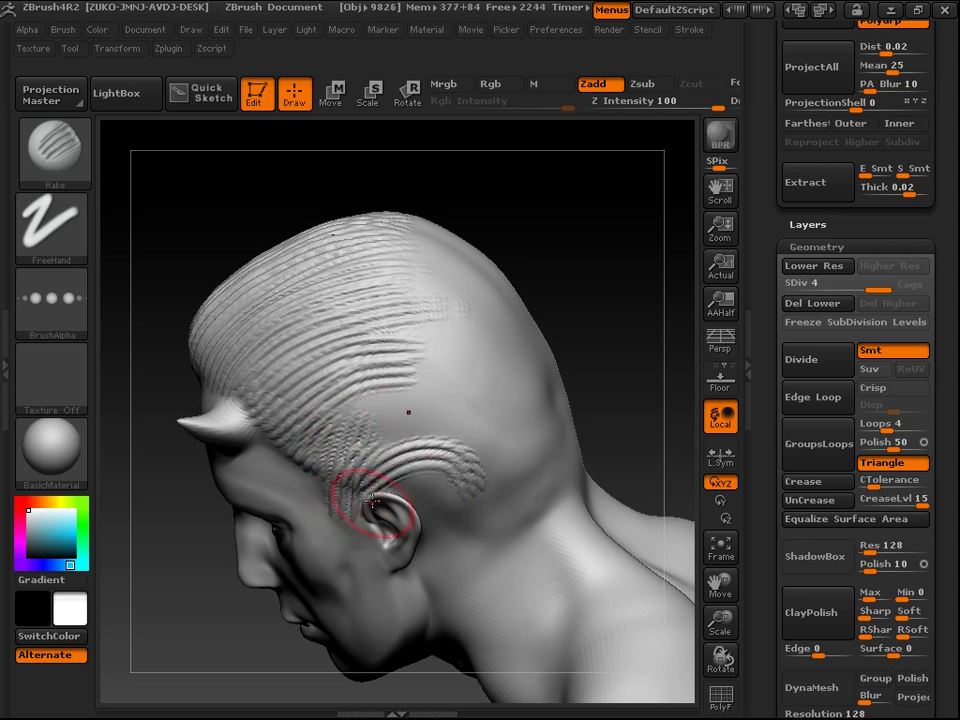
mouse_move(439, 412)
left_mouse_down()
mouse_move(420, 432)
mouse_move(435, 455)
mouse_move(400, 478)
left_mouse_up()
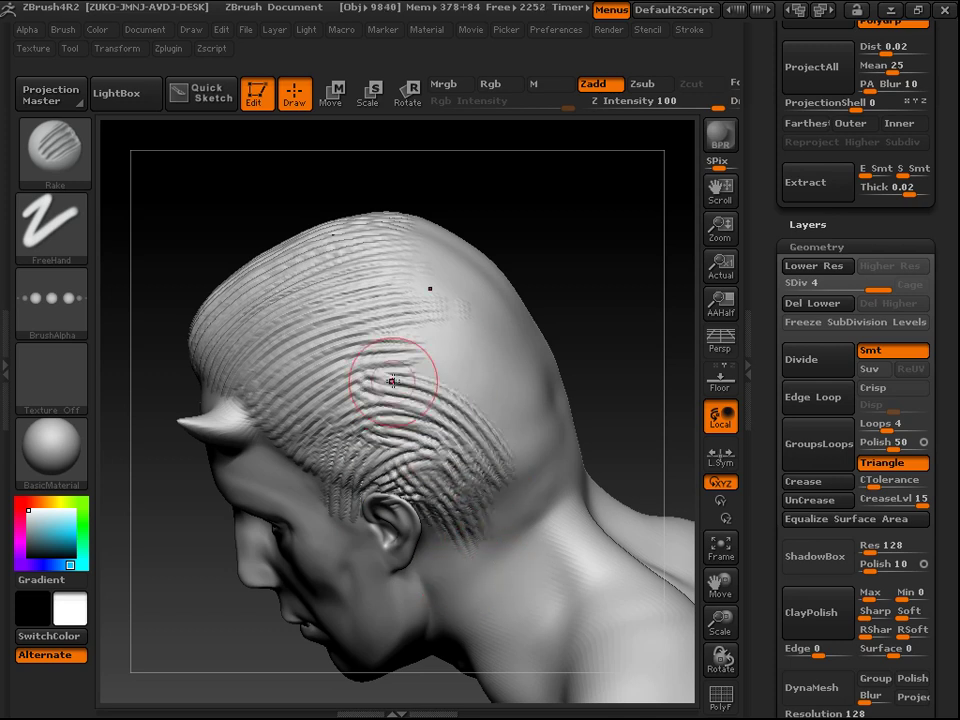
left_click_drag(407, 386, 536, 514)
mouse_move(497, 366)
left_mouse_down()
mouse_move(375, 306)
mouse_move(392, 268)
mouse_move(410, 310)
left_mouse_up()
Step: Fill the back of the head with raked hair grooves running from the crown down to the nape
mouse_move(583, 221)
left_mouse_down()
mouse_move(454, 328)
mouse_move(493, 315)
mouse_move(360, 390)
left_mouse_up()
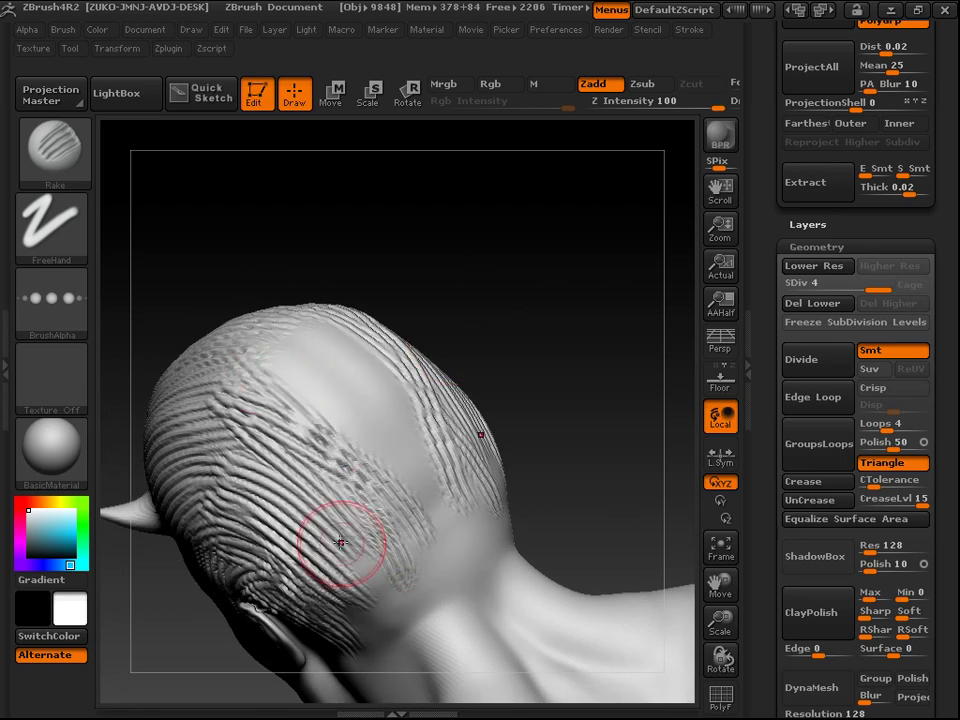
mouse_move(257, 360)
left_mouse_down()
mouse_move(312, 316)
mouse_move(317, 386)
mouse_move(452, 552)
left_mouse_up()
mouse_move(300, 321)
left_mouse_down()
mouse_move(489, 570)
mouse_move(470, 540)
left_mouse_up()
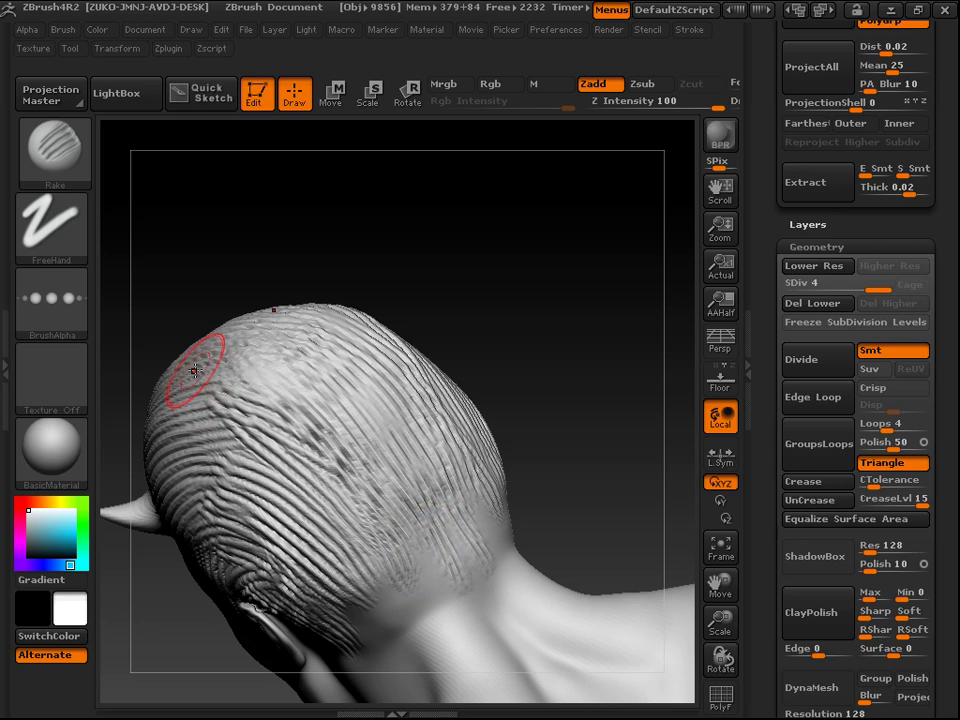
left_click_drag(185, 315, 230, 412, "shift")
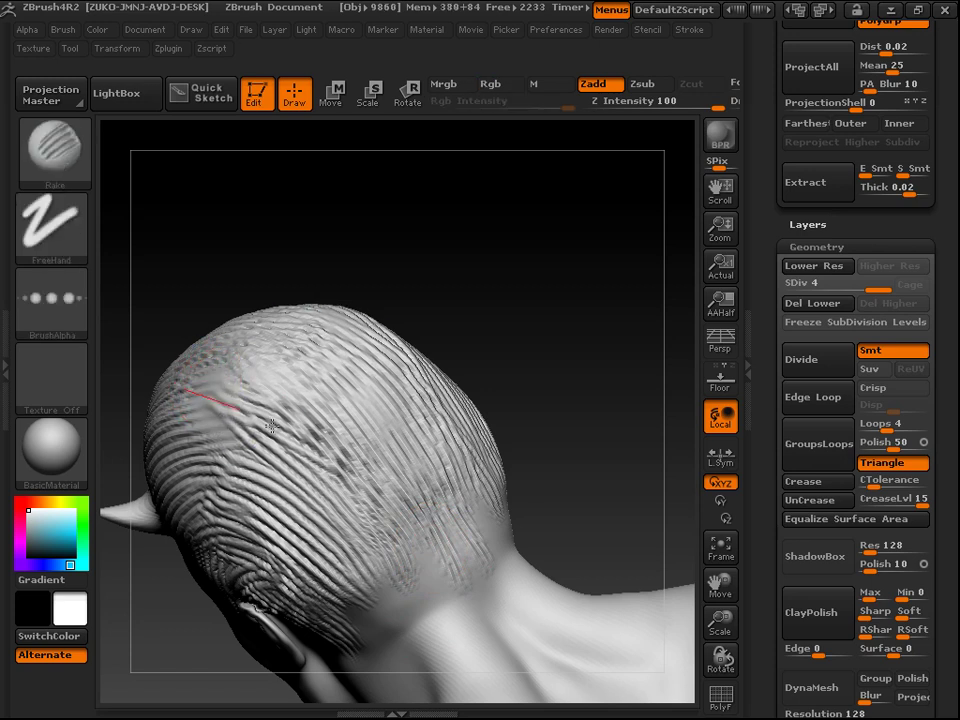
mouse_move(241, 391)
left_mouse_down()
mouse_move(209, 394)
mouse_move(280, 396)
left_mouse_up()
left_click_drag(328, 437, 453, 607)
left_click_drag(367, 565, 407, 622)
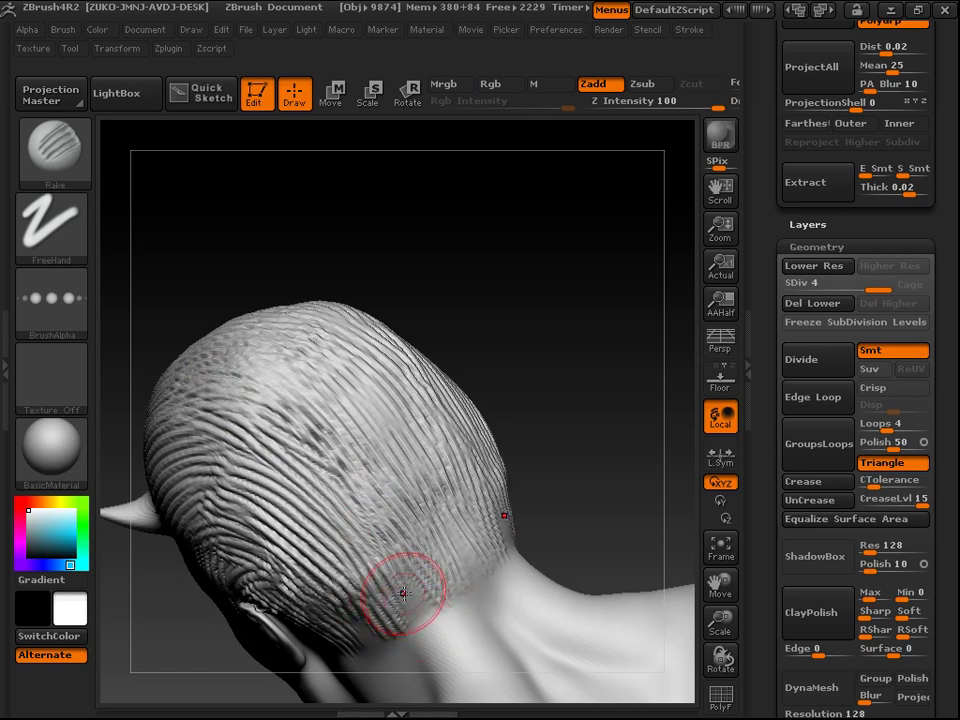
Step: Enlarge the brush and lightly smooth the raked hair grooves on the side and top of the head
left_click_drag(480, 370, 581, 313)
mouse_move(559, 261)
left_mouse_down()
mouse_move(581, 331)
mouse_move(452, 377)
mouse_move(436, 432)
mouse_move(425, 427)
left_mouse_up()
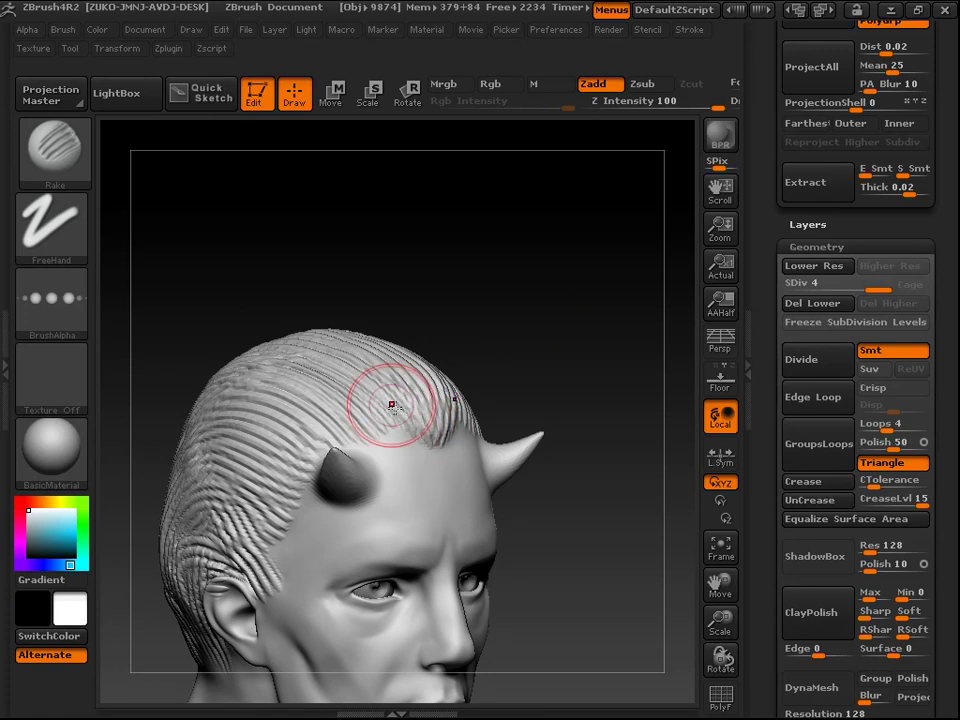
mouse_move(570, 329)
left_mouse_down()
mouse_move(523, 281)
mouse_move(572, 341)
mouse_move(559, 314)
mouse_move(566, 261)
mouse_move(602, 246)
mouse_move(585, 262)
left_mouse_up()
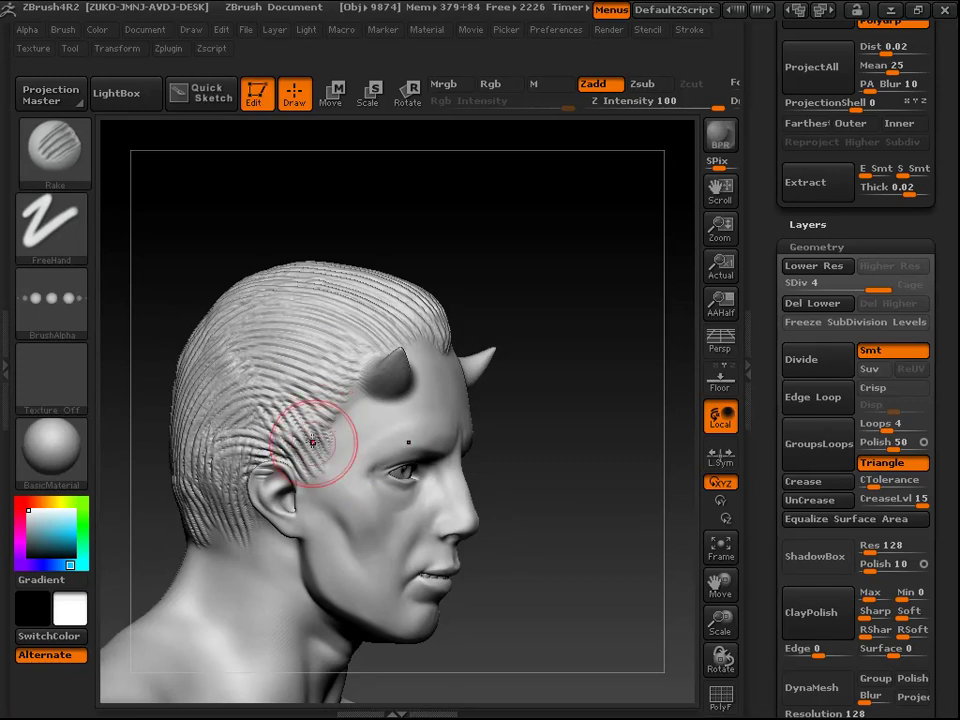
left_click_drag(588, 376, 540, 227)
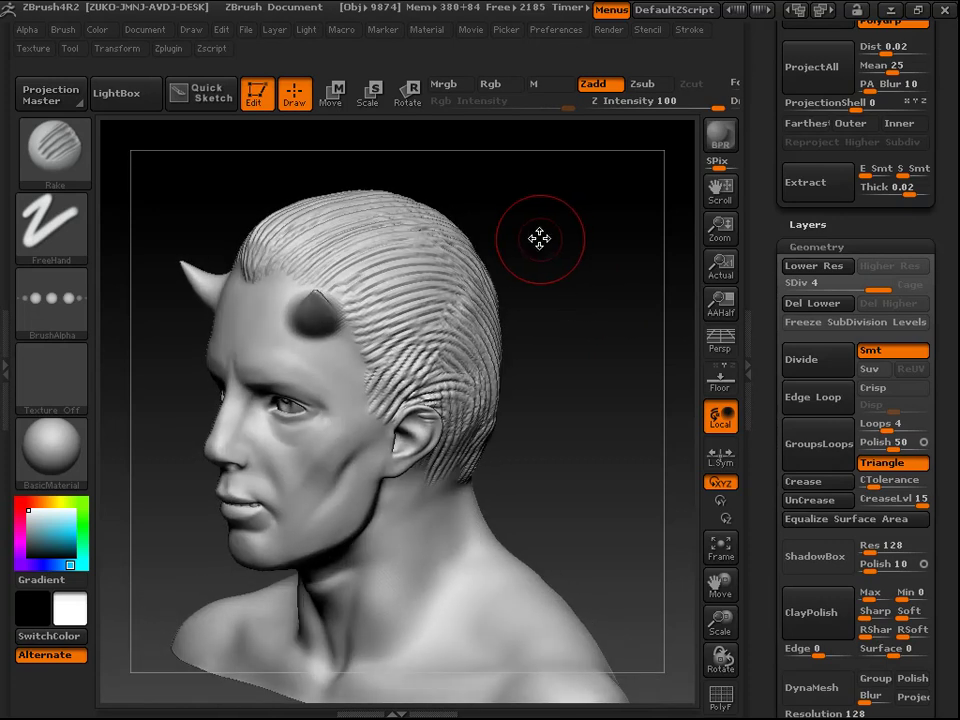
key("space")
key("shift")
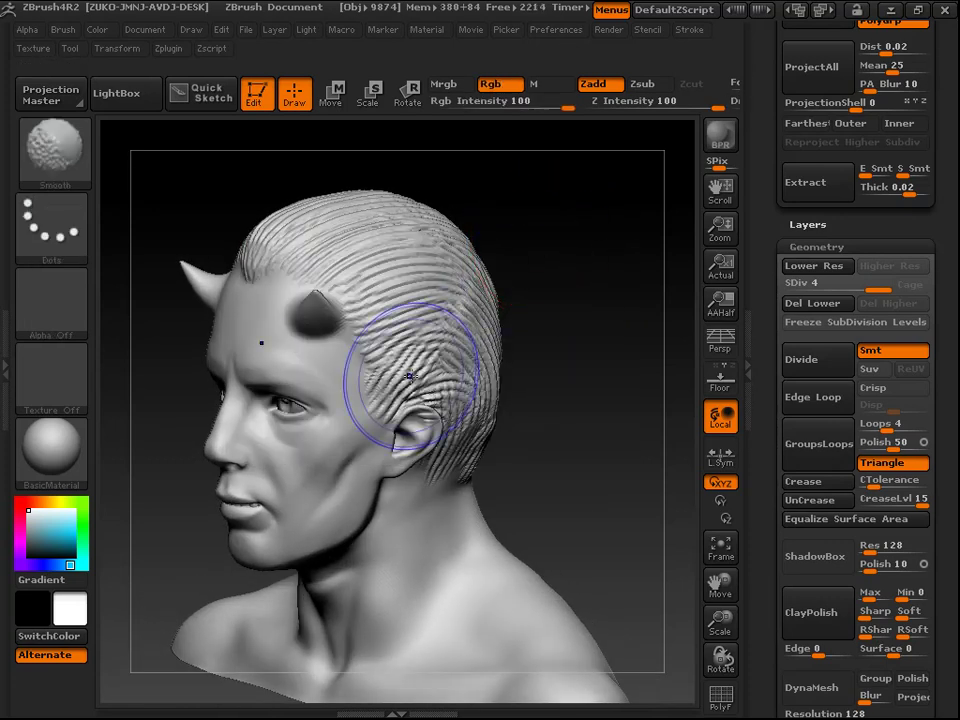
left_click_drag(386, 253, 485, 258, "shift")
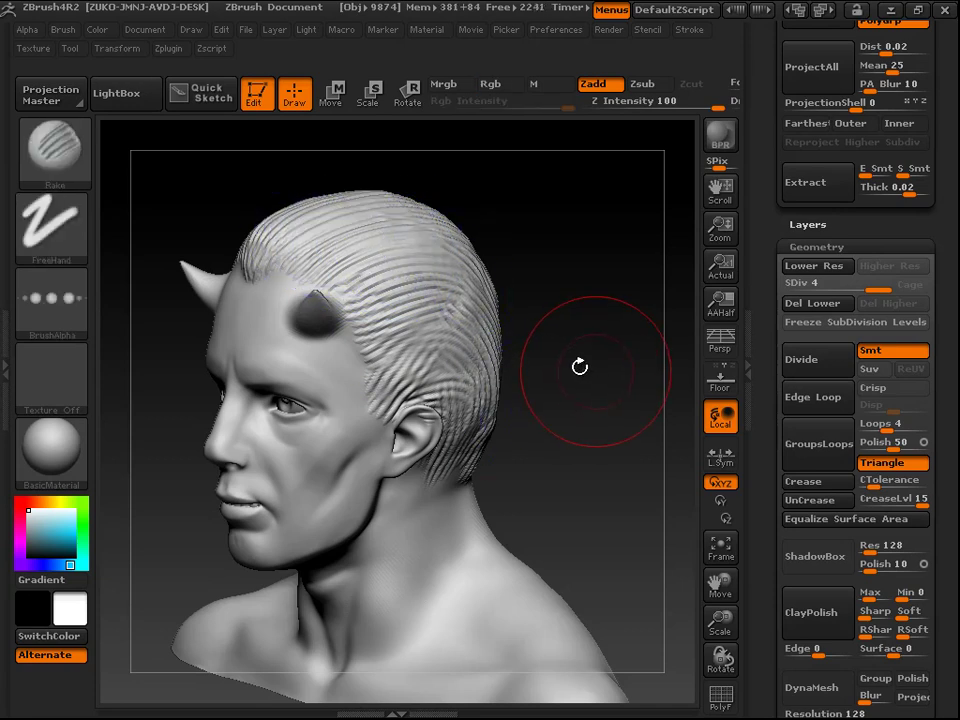
Step: Smooth the raked hair grooves behind the ear, across the back of the head and above the ear
left_click_drag(591, 368, 546, 364)
key("shift")
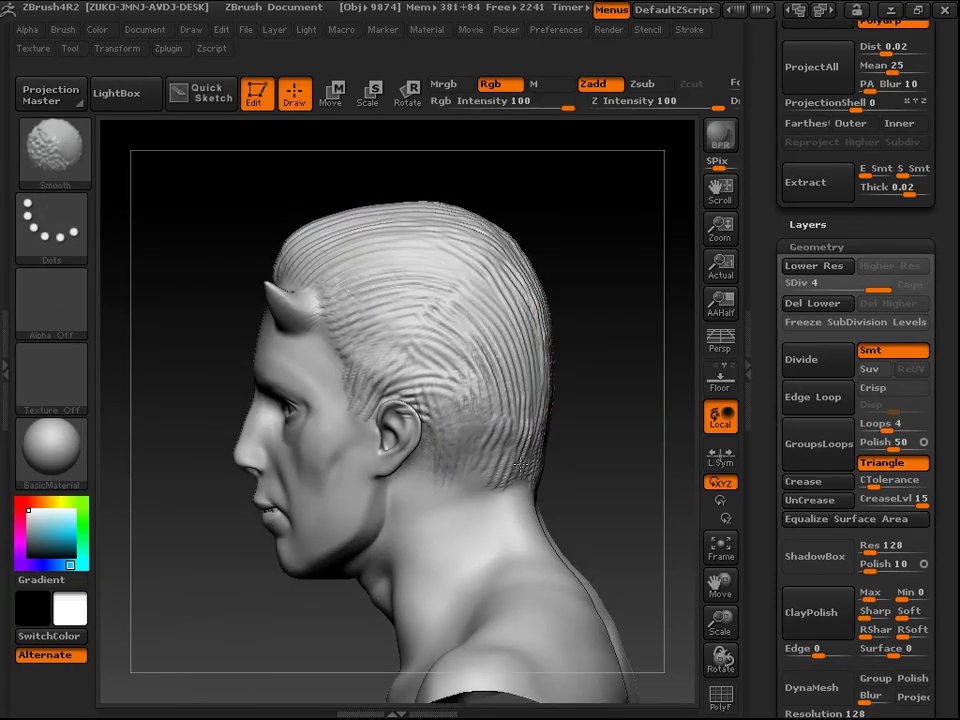
left_click_drag(617, 334, 525, 330)
key("shift")
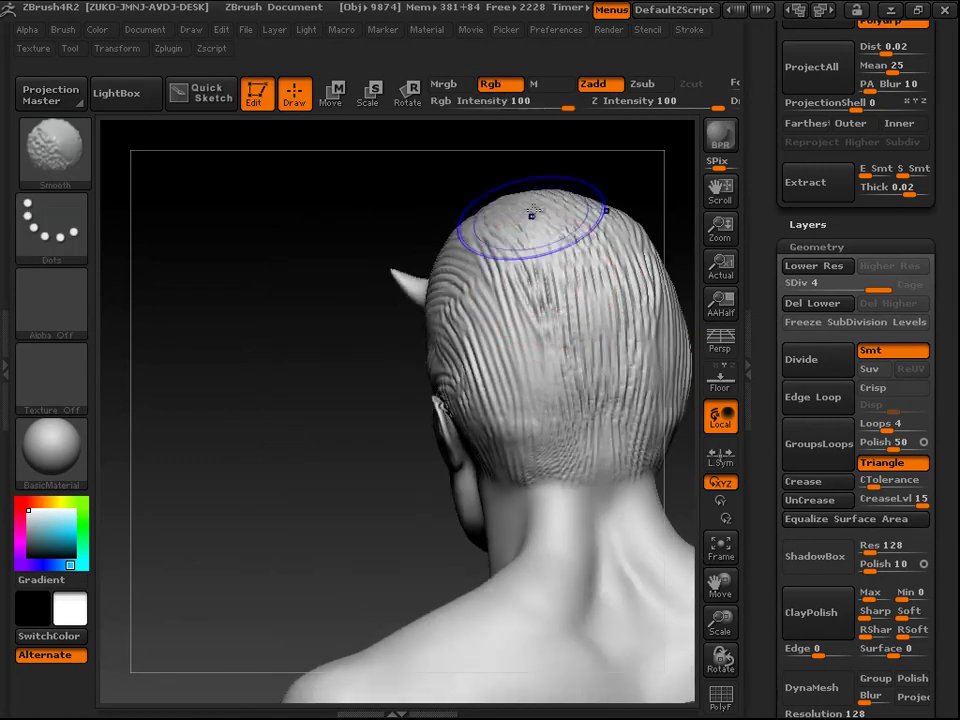
left_click_drag(315, 258, 553, 221)
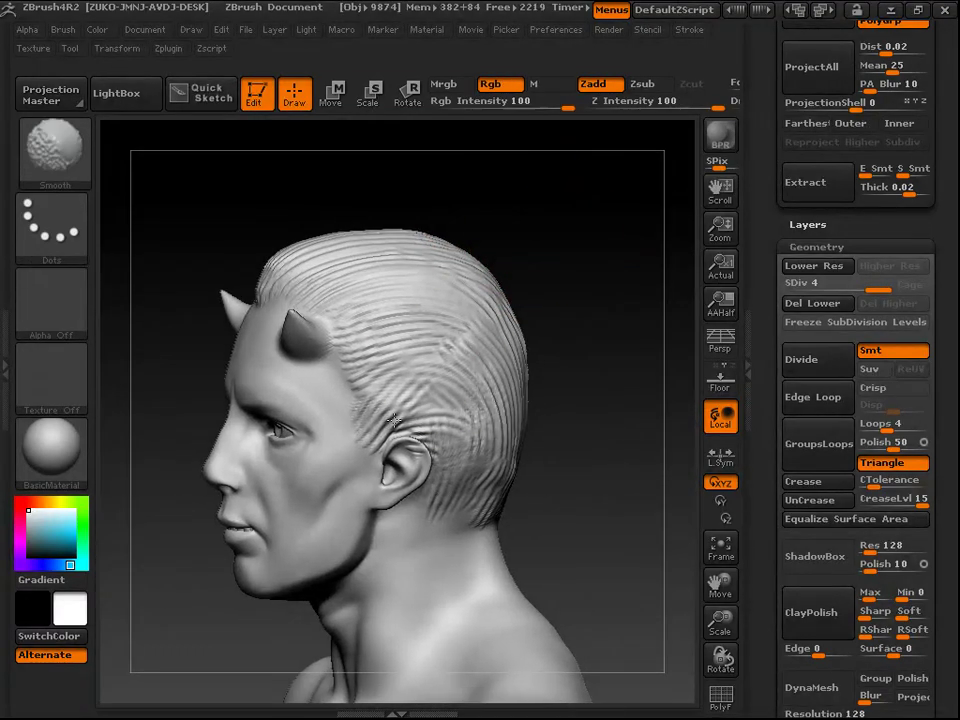
key("shift")
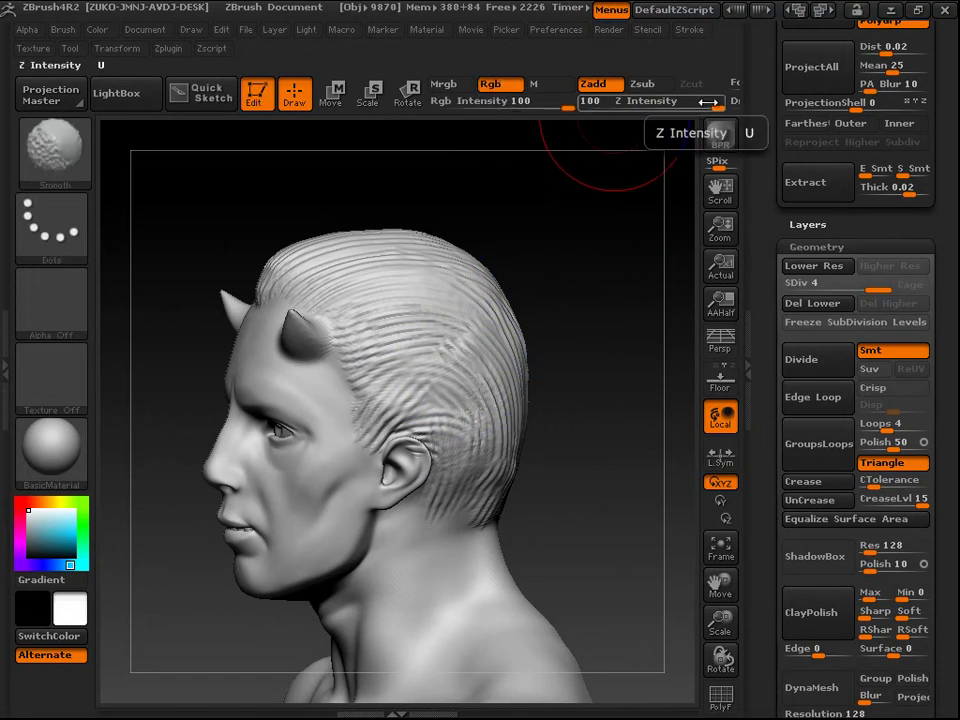
Step: Set the Smooth brush's Z Intensity to 14 and gently soften the hair grooves on the side and front of the head
left_click_drag(712, 103, 600, 103, "shift")
key("space")
left_click_drag(614, 272, 400, 295)
key("shift")
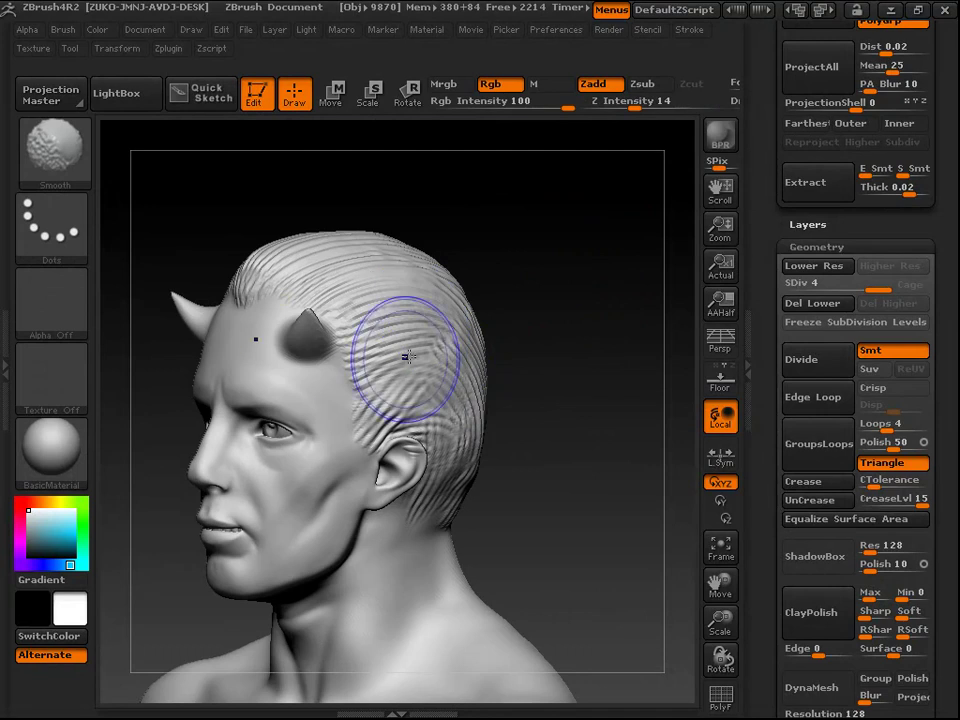
left_click_drag(334, 283, 425, 310, "shift")
mouse_move(572, 311)
left_mouse_down()
mouse_move(587, 302)
mouse_move(584, 314)
mouse_move(553, 306)
left_mouse_up()
key("shift")
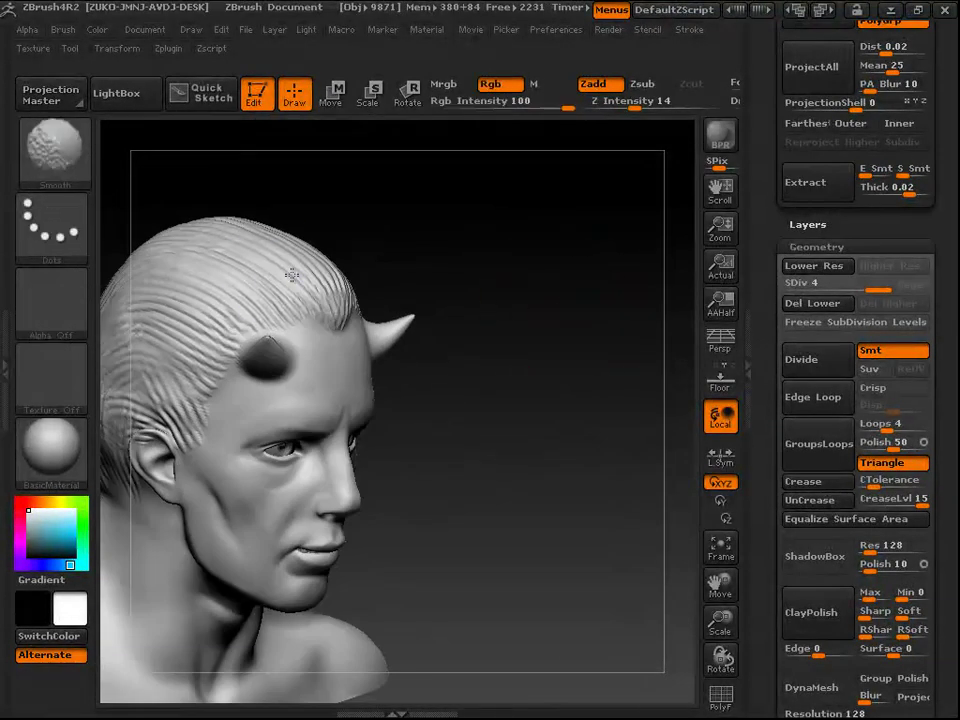
mouse_move(467, 249)
left_mouse_down()
mouse_move(542, 332)
mouse_move(425, 363)
left_mouse_up()
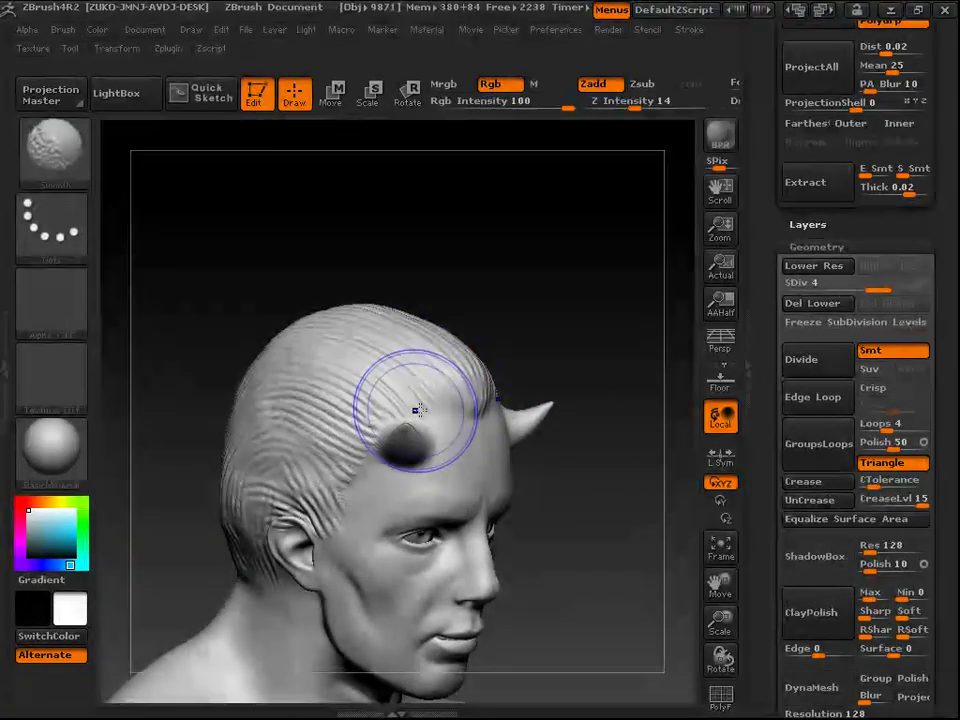
Step: Set the Smooth brush's Z Intensity to 100 and smooth away the hair grooves on the side of the head
mouse_move(604, 296)
left_mouse_down()
mouse_move(512, 272)
mouse_move(581, 244)
mouse_move(392, 242)
mouse_move(572, 289)
mouse_move(514, 317)
mouse_move(604, 211)
mouse_move(632, 194)
left_mouse_up()
left_click_drag(658, 105, 728, 107, "shift")
mouse_move(577, 293)
left_mouse_down()
mouse_move(587, 306)
mouse_move(424, 387)
left_mouse_up()
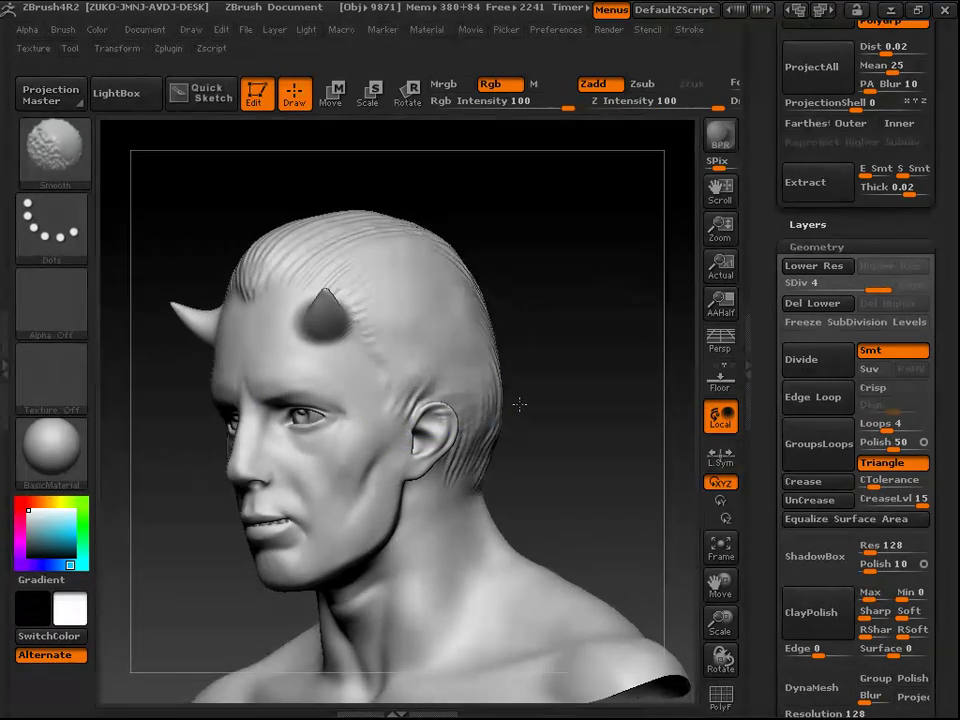
Step: Set the Smooth brush's Z Intensity to 12 and lightly soften the raked hair grooves on the side of the head
mouse_move(617, 311)
left_mouse_down()
mouse_move(573, 302)
mouse_move(625, 215)
left_mouse_up()
left_click(635, 101)
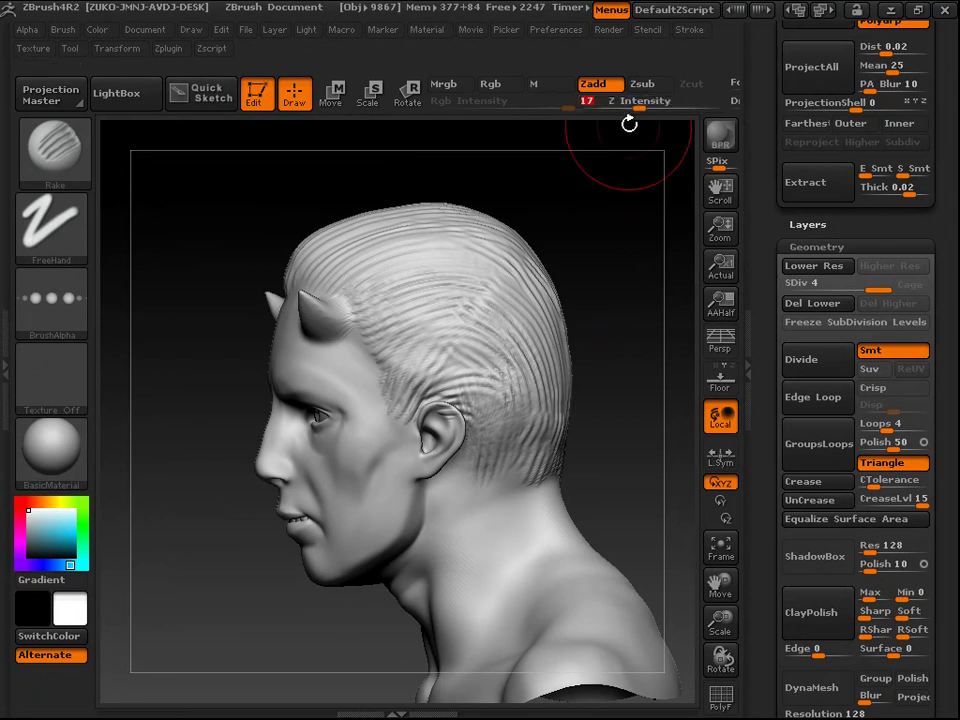
key("shift")
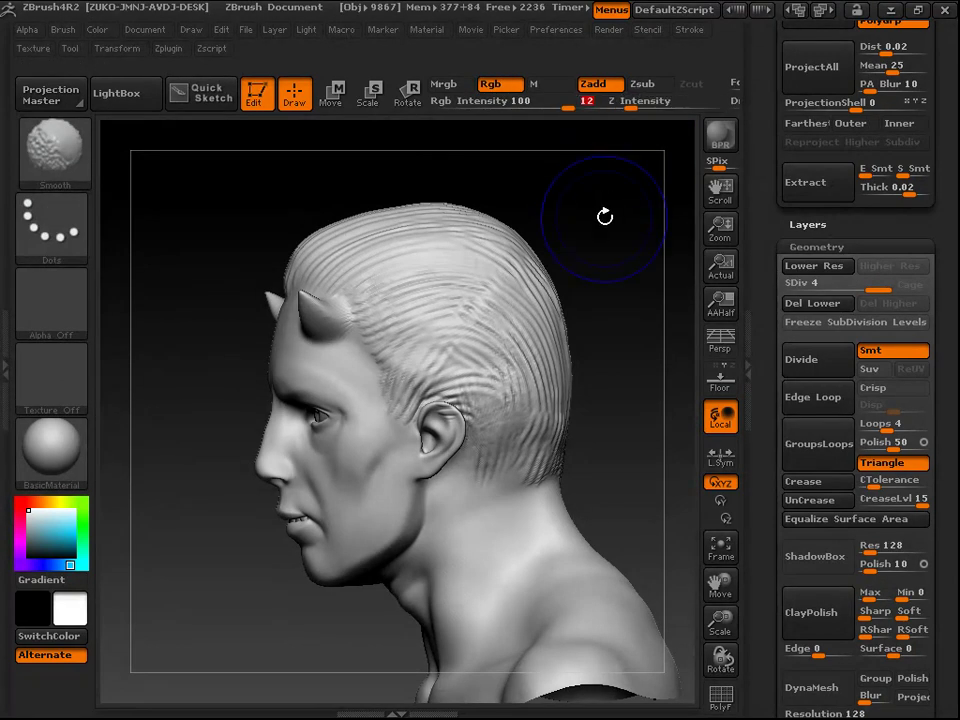
mouse_move(355, 275)
left_mouse_down("shift")
mouse_move(392, 268)
mouse_move(439, 332)
mouse_move(510, 387)
left_mouse_up("shift")
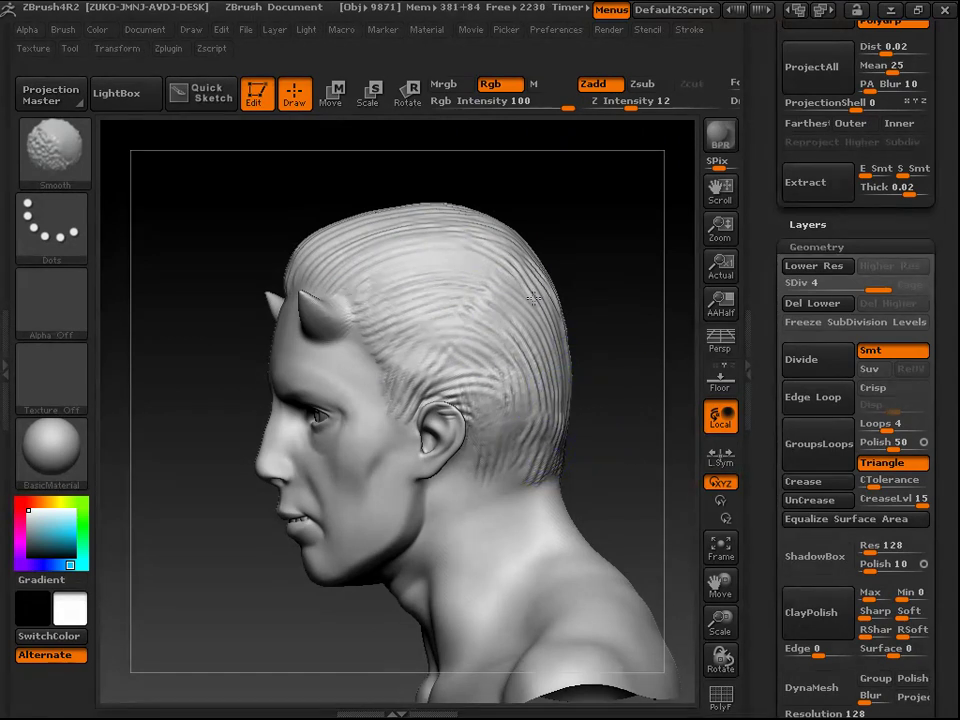
Step: Select the SnakeHook brush and pull a second pair of long horns out of the forehead
mouse_move(629, 288)
left_mouse_down()
mouse_move(677, 294)
mouse_move(660, 304)
mouse_move(606, 294)
mouse_move(566, 243)
mouse_move(624, 240)
mouse_move(621, 214)
mouse_move(537, 318)
mouse_move(549, 321)
mouse_move(559, 392)
mouse_move(596, 463)
mouse_move(561, 383)
mouse_move(574, 401)
mouse_move(565, 397)
left_mouse_up()
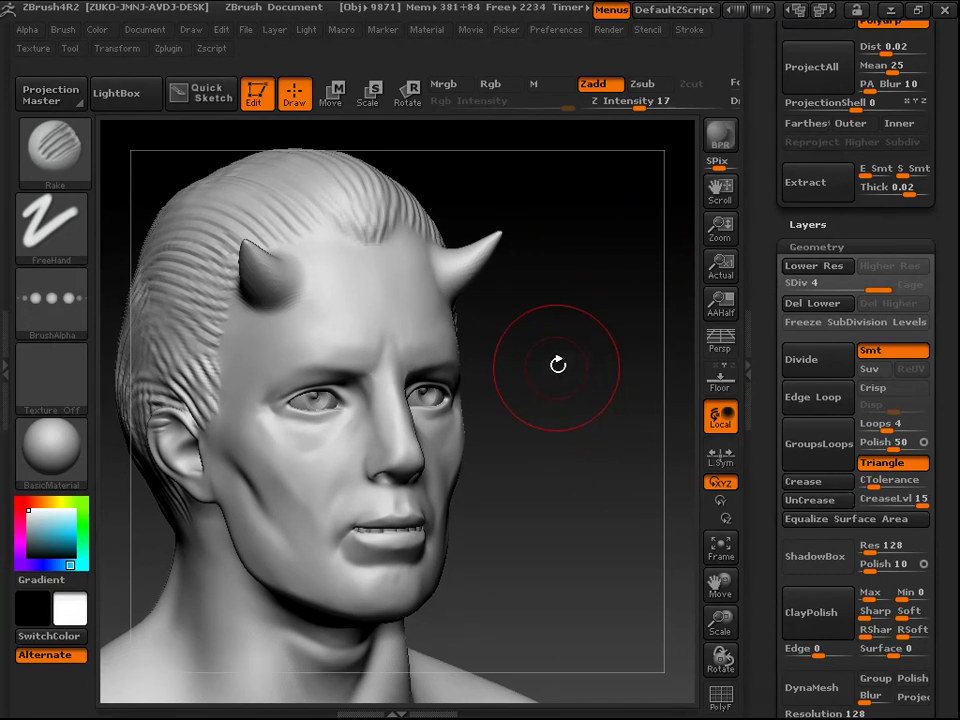
left_click(80, 150)
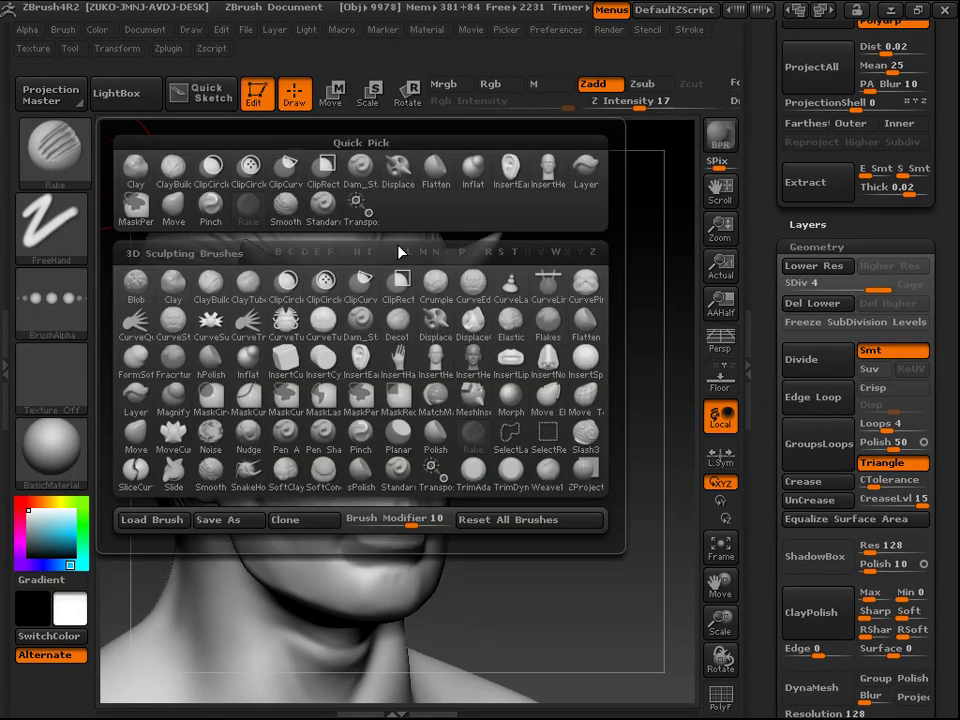
key("s")
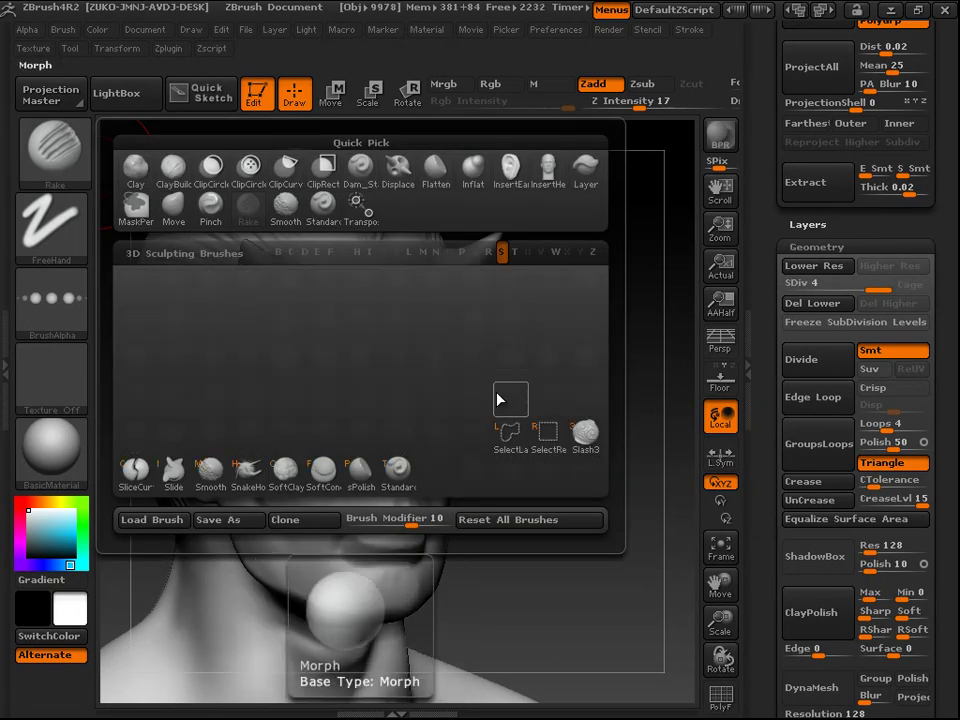
left_click(248, 472)
mouse_move(554, 332)
left_mouse_down("alt")
mouse_move(535, 288)
mouse_move(450, 236)
mouse_move(603, 190)
mouse_move(655, 123)
left_mouse_up("alt")
key("f")
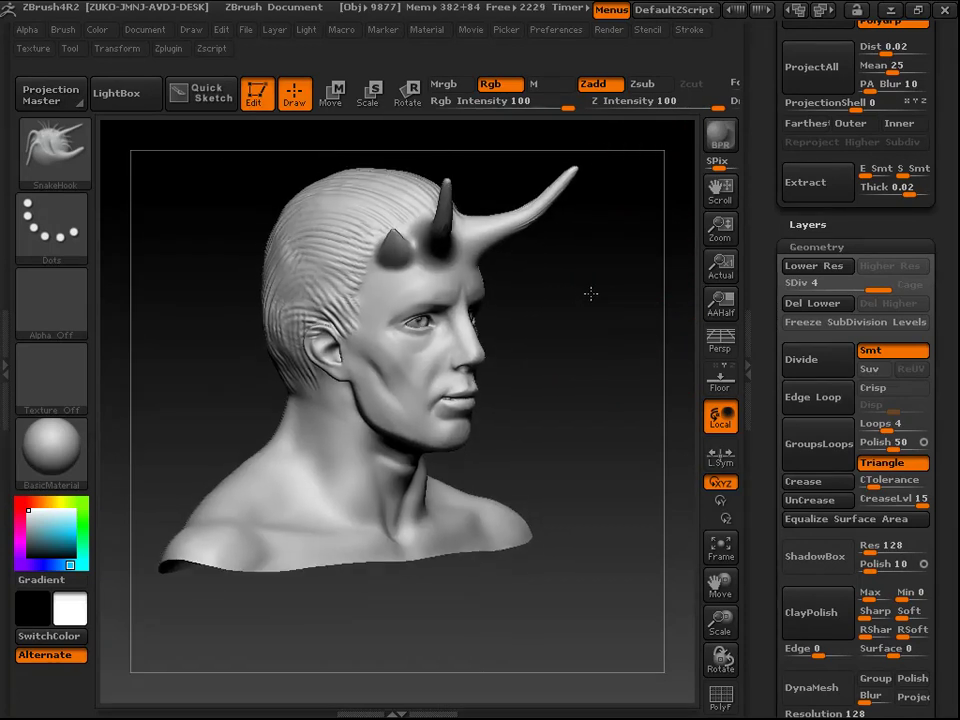
left_click_drag(606, 285, 484, 293)
key("space")
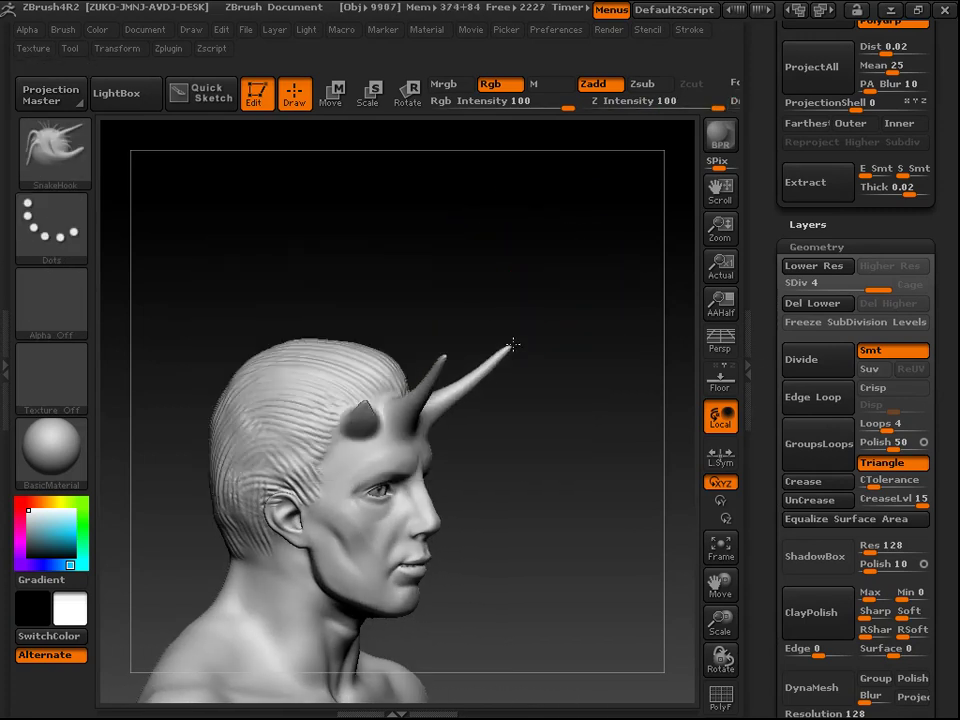
Step: Undo the SnakeHook pulls on the forehead
mouse_move(601, 338)
left_mouse_down()
mouse_move(525, 339)
mouse_move(454, 317)
mouse_move(514, 332)
mouse_move(566, 326)
mouse_move(624, 314)
mouse_move(630, 282)
mouse_move(614, 316)
mouse_move(574, 349)
mouse_move(572, 339)
left_mouse_up()
key("ctrl")
key("ctrl+z")
key("space")
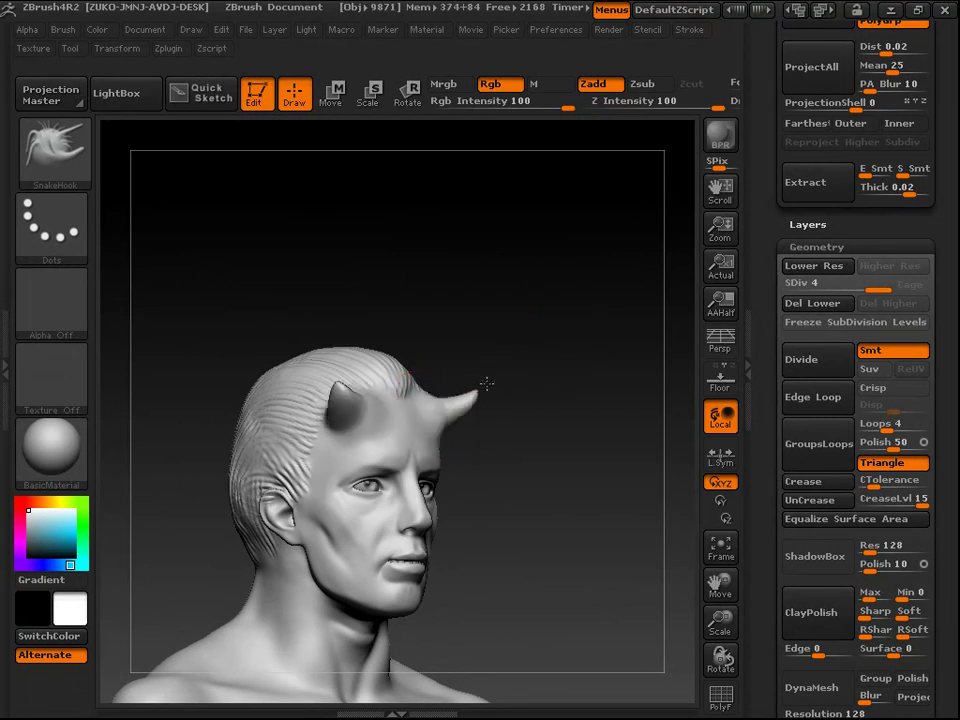
left_click_drag(554, 320, 584, 170)
mouse_move(609, 377)
left_mouse_down()
mouse_move(510, 377)
mouse_move(604, 381)
left_mouse_up()
key("ctrl+z")
mouse_move(570, 321)
left_mouse_down("alt")
mouse_move(575, 386)
mouse_move(569, 341)
mouse_move(587, 298)
mouse_move(549, 255)
mouse_move(528, 283)
left_mouse_up("alt")
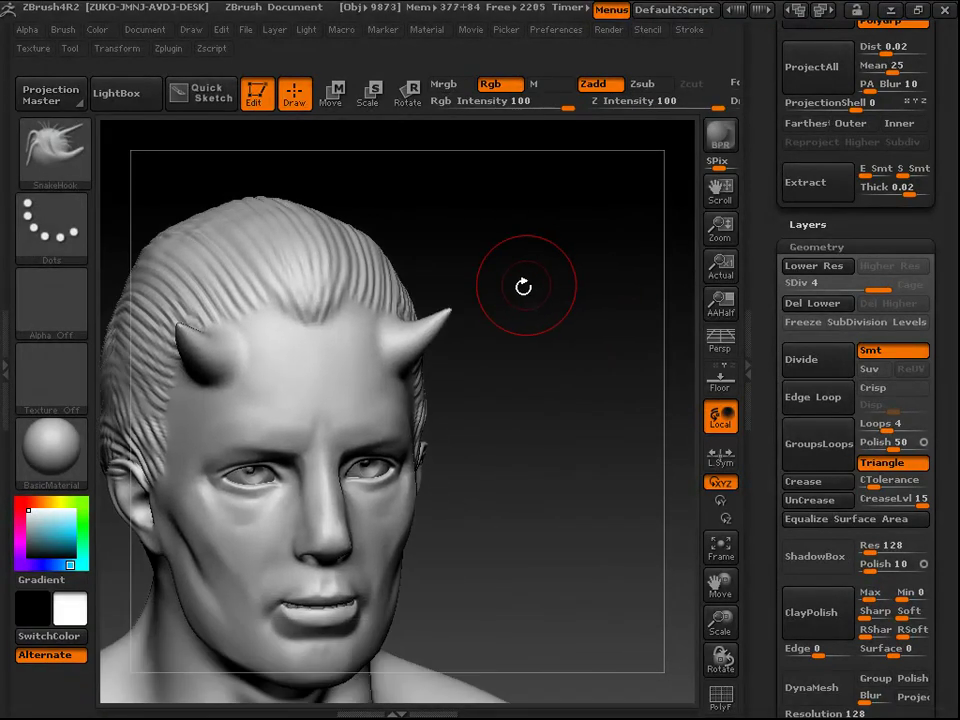
Step: Try pulling the cheeks and face outward with the SnakeHook brush, undoing each pull
mouse_move(540, 352)
left_mouse_down()
mouse_move(564, 332)
mouse_move(555, 311)
mouse_move(568, 326)
mouse_move(552, 396)
left_mouse_up()
left_click_drag(389, 534, 421, 554)
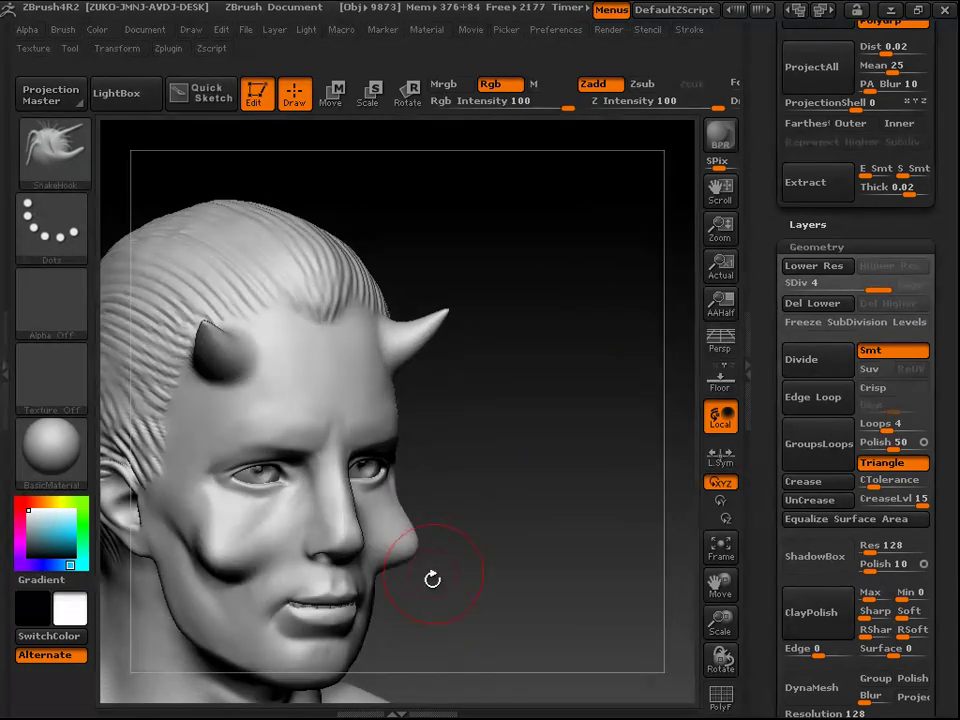
key("ctrl+z")
left_click_drag(261, 426, 530, 400)
key("ctrl+z")
Step: Select the TrimDynamic brush and flatten the planes of the brow and lower forehead
left_click_drag(591, 343, 471, 334)
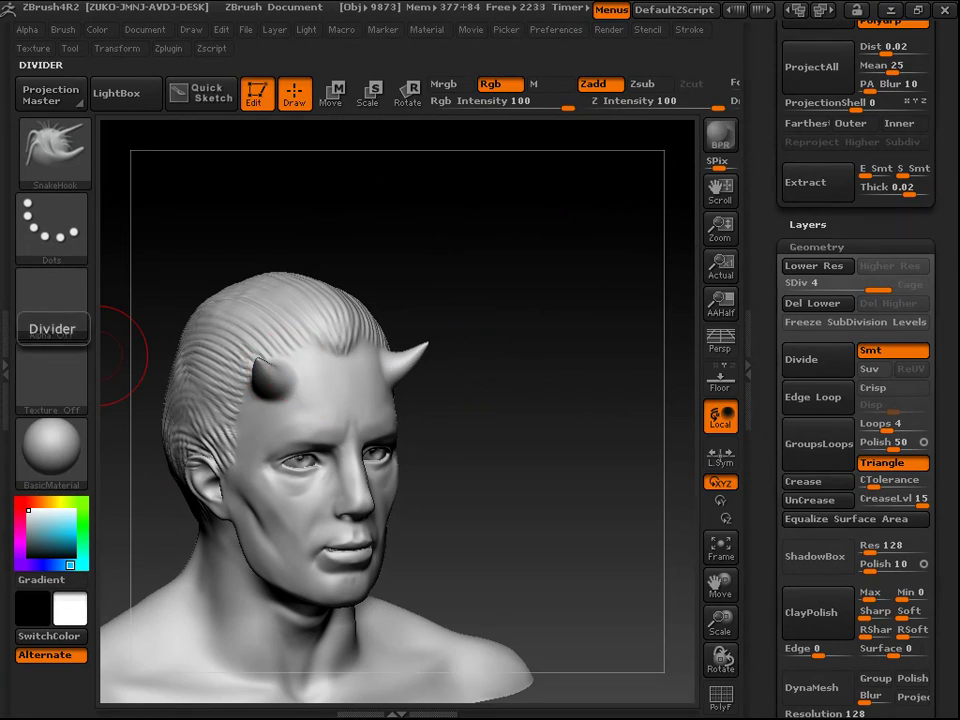
mouse_move(458, 277)
left_mouse_down()
mouse_move(591, 381)
mouse_move(531, 347)
mouse_move(570, 267)
mouse_move(531, 272)
mouse_move(510, 253)
mouse_move(523, 236)
mouse_move(537, 237)
mouse_move(583, 341)
mouse_move(602, 426)
mouse_move(613, 587)
mouse_move(630, 414)
mouse_move(609, 412)
left_mouse_up()
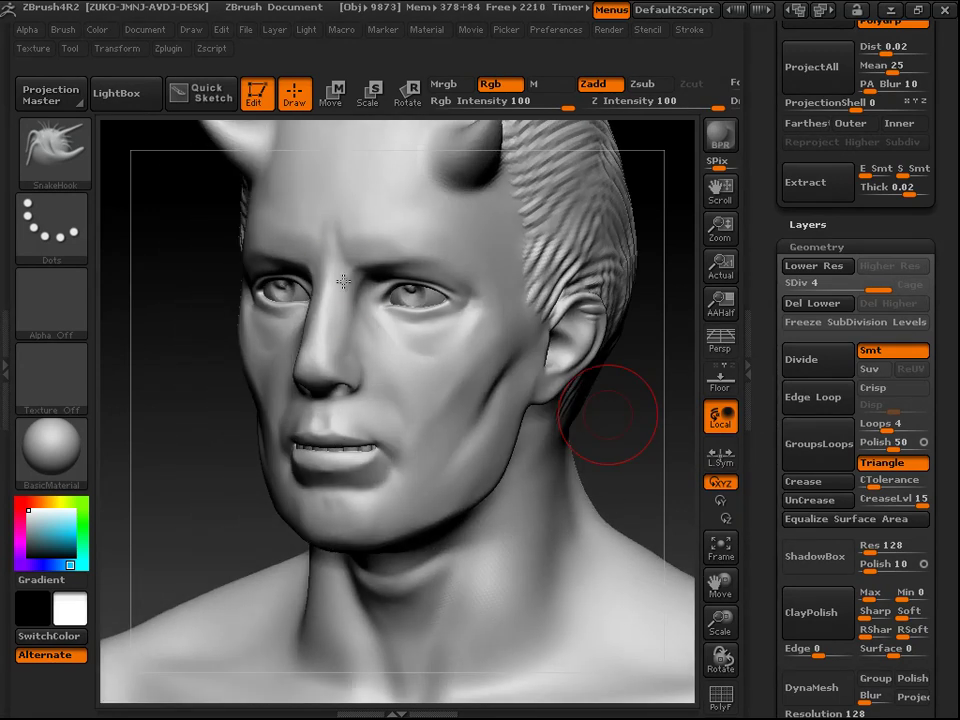
key("b")
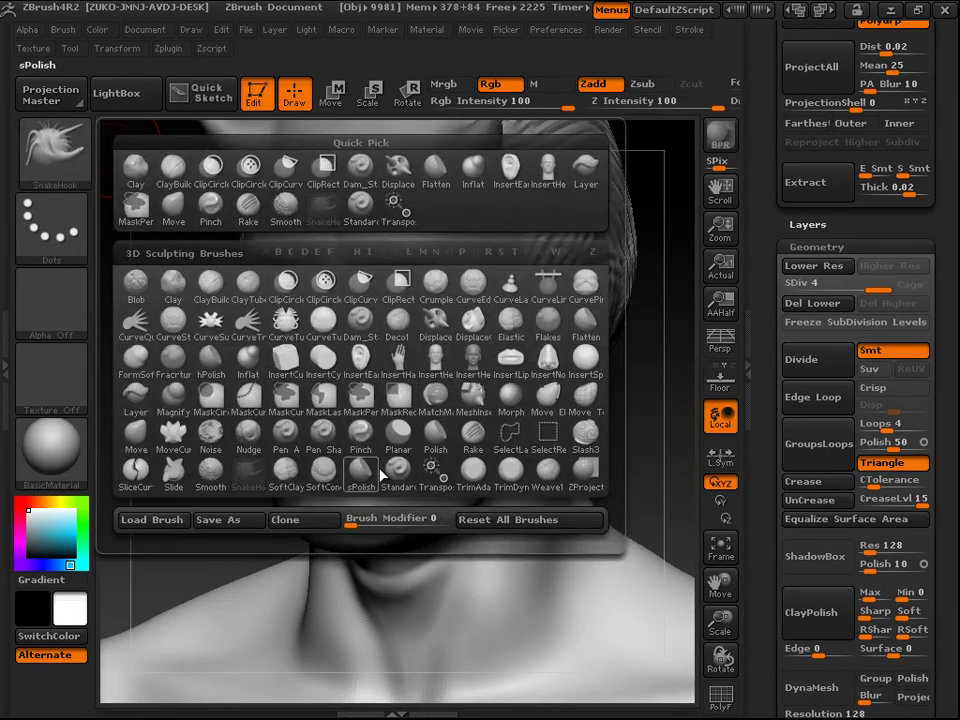
mouse_move(485, 486)
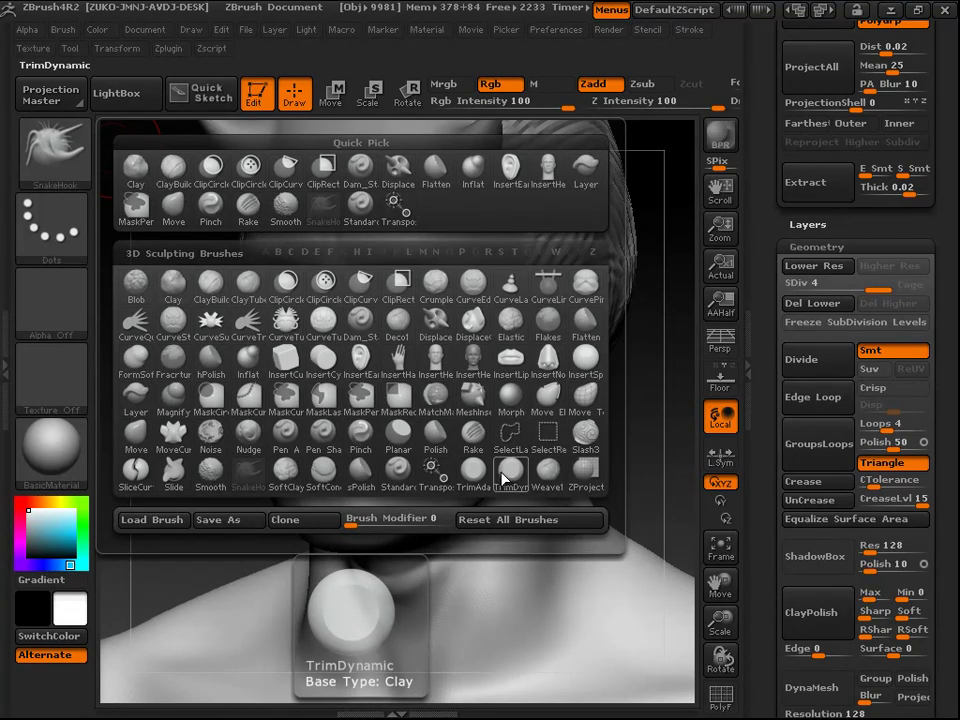
left_click(505, 478)
mouse_move(638, 431)
left_mouse_down()
mouse_move(651, 441)
mouse_move(555, 343)
mouse_move(620, 406)
mouse_move(609, 405)
mouse_move(619, 399)
mouse_move(609, 407)
left_mouse_up()
left_click_drag(540, 326, 630, 370)
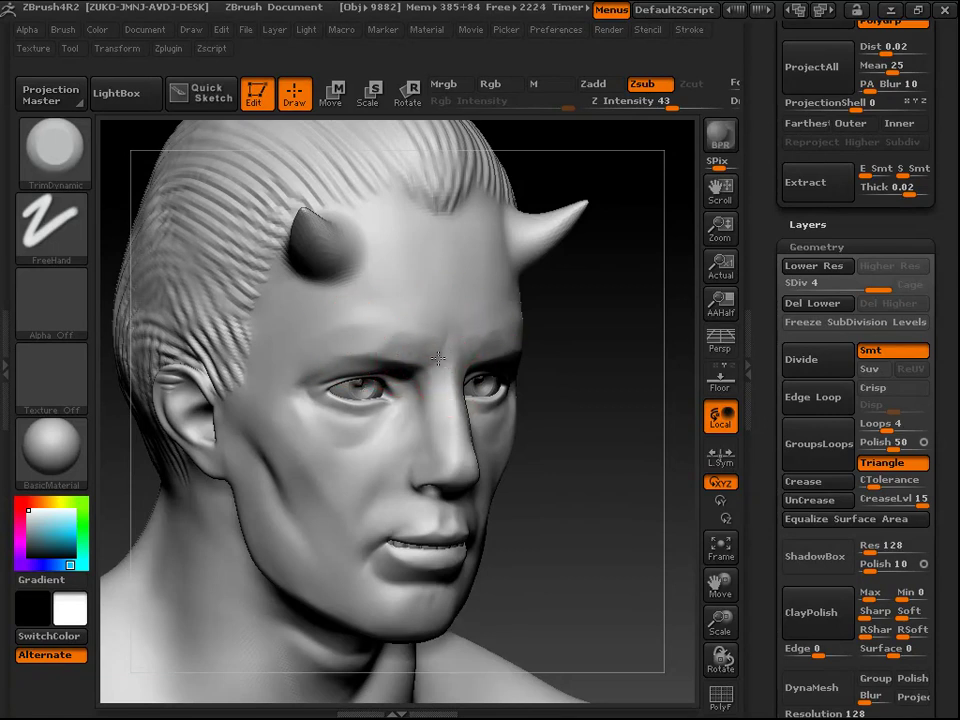
Step: Trim flat planes along the nose, beside the nostrils and under the eyes with TrimDynamic
mouse_move(581, 369)
left_mouse_down()
mouse_move(594, 377)
mouse_move(575, 376)
left_mouse_up()
mouse_move(578, 322)
left_mouse_down()
mouse_move(611, 321)
mouse_move(455, 377)
left_mouse_up()
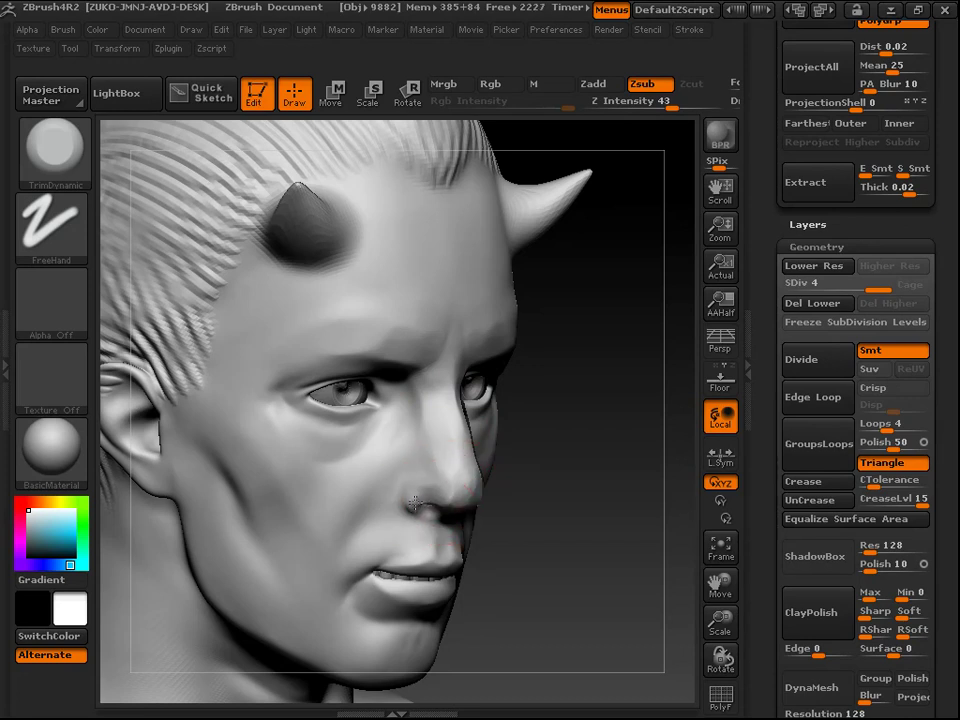
mouse_move(594, 444)
left_mouse_down()
mouse_move(574, 414)
mouse_move(575, 352)
left_mouse_up()
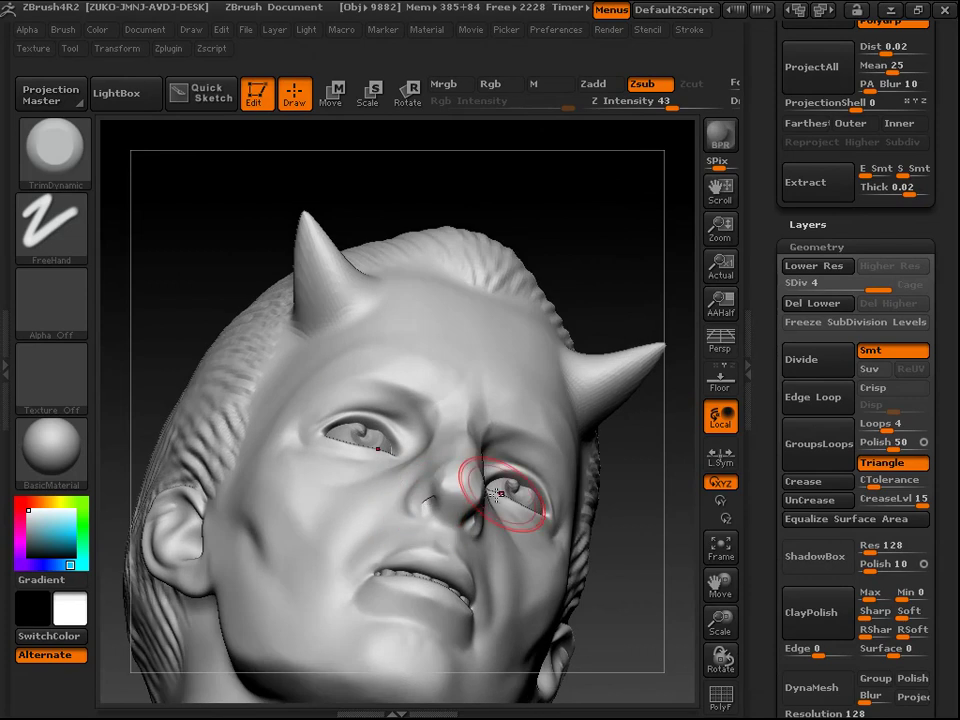
left_click_drag(633, 560, 563, 561)
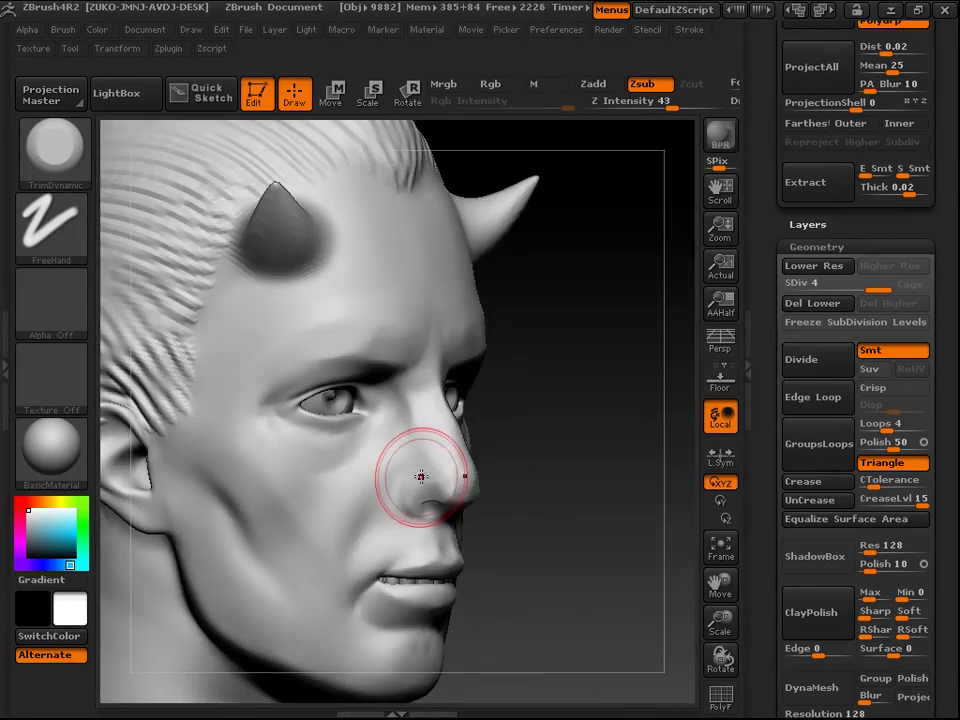
right_click(465, 412)
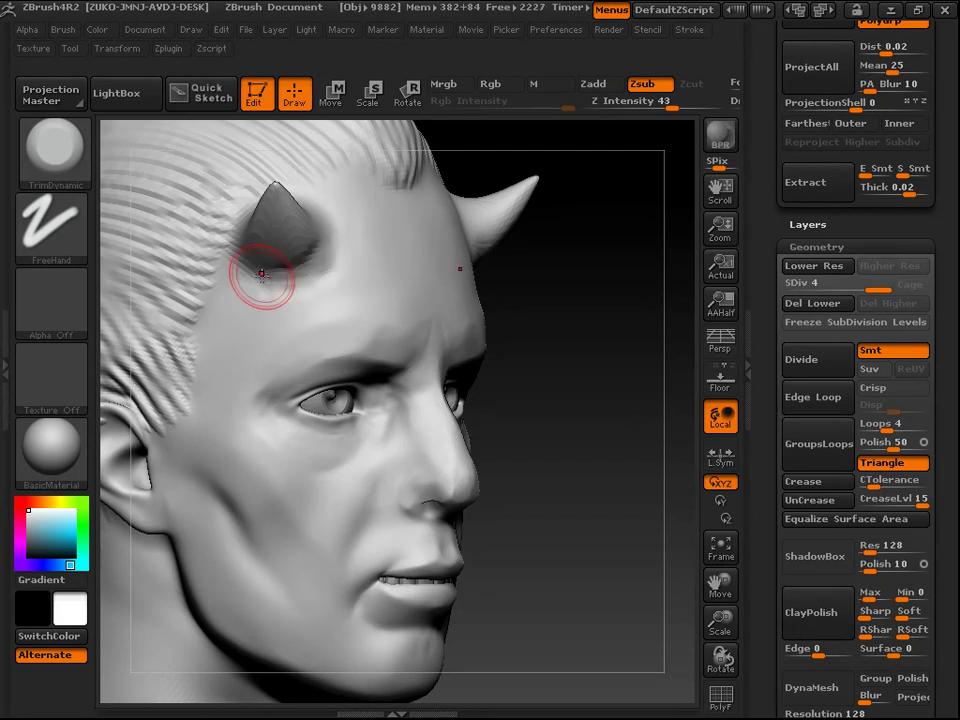
Step: Flatten the surfaces around the horn bases, cheeks, chin and lips with the TrimDynamic brush
left_click_drag(568, 343, 308, 211)
left_click_drag(626, 561, 530, 355, "alt")
key("space")
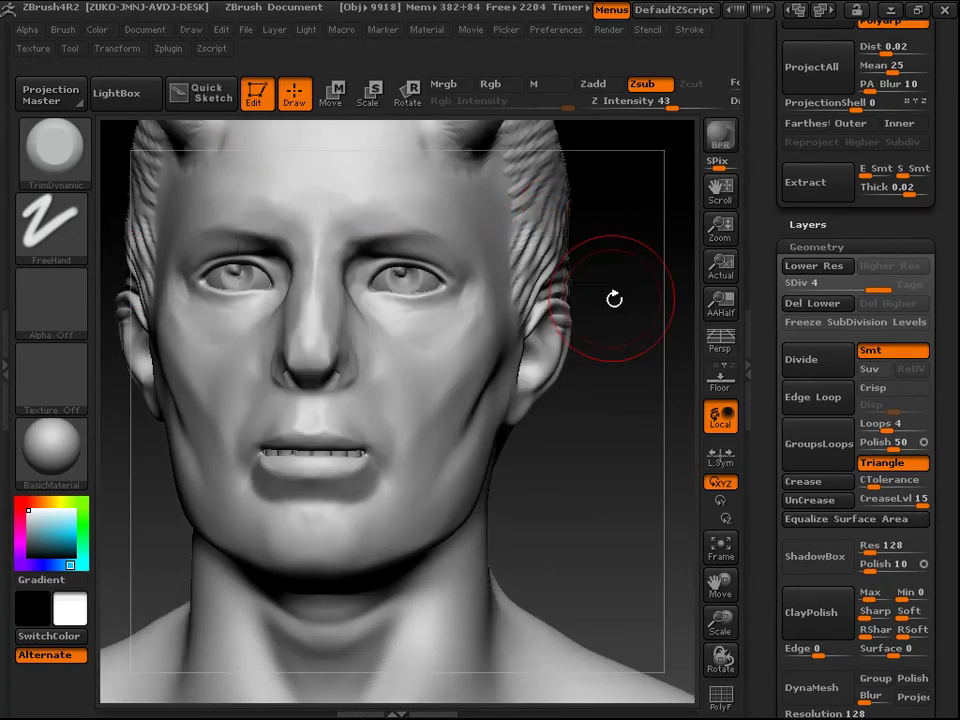
left_click_drag(605, 313, 466, 399)
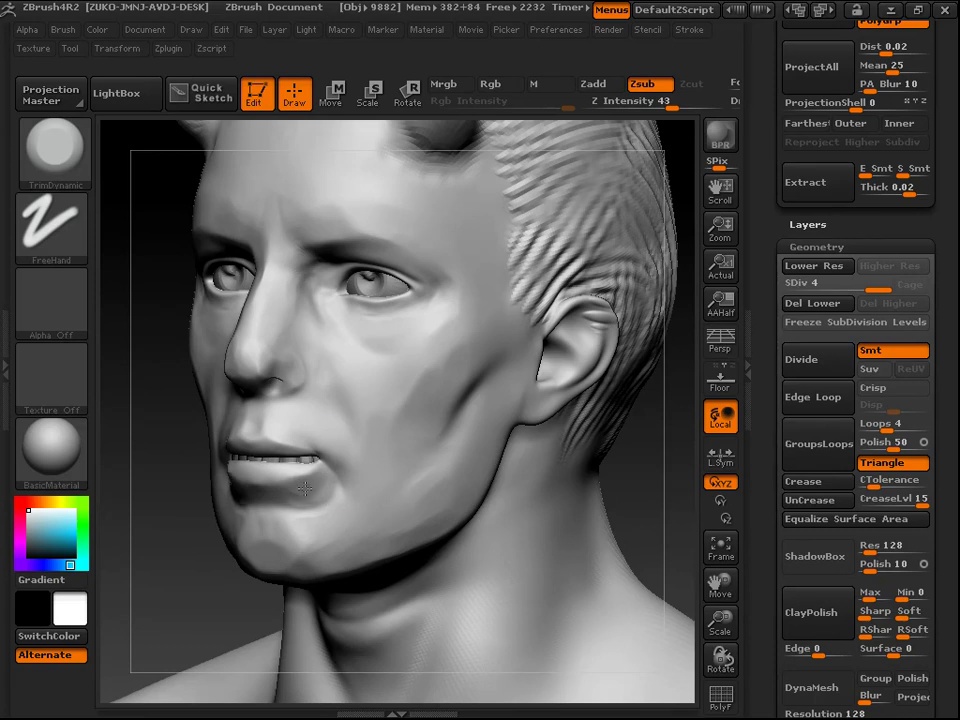
mouse_move(266, 482)
left_mouse_down()
mouse_move(279, 463)
mouse_move(292, 467)
left_mouse_up()
mouse_move(263, 438)
left_mouse_down()
mouse_move(279, 422)
mouse_move(314, 449)
left_mouse_up()
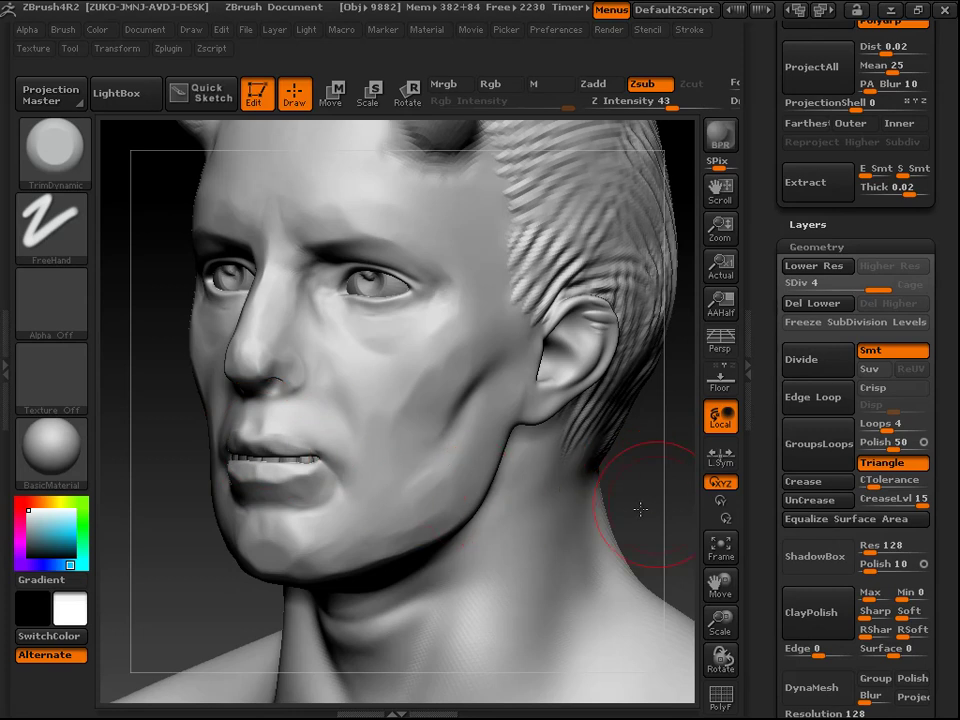
Step: Trim the jaw, cheek and mouth area into flat planes, working on both sides of the face
left_click_drag(652, 503, 574, 491)
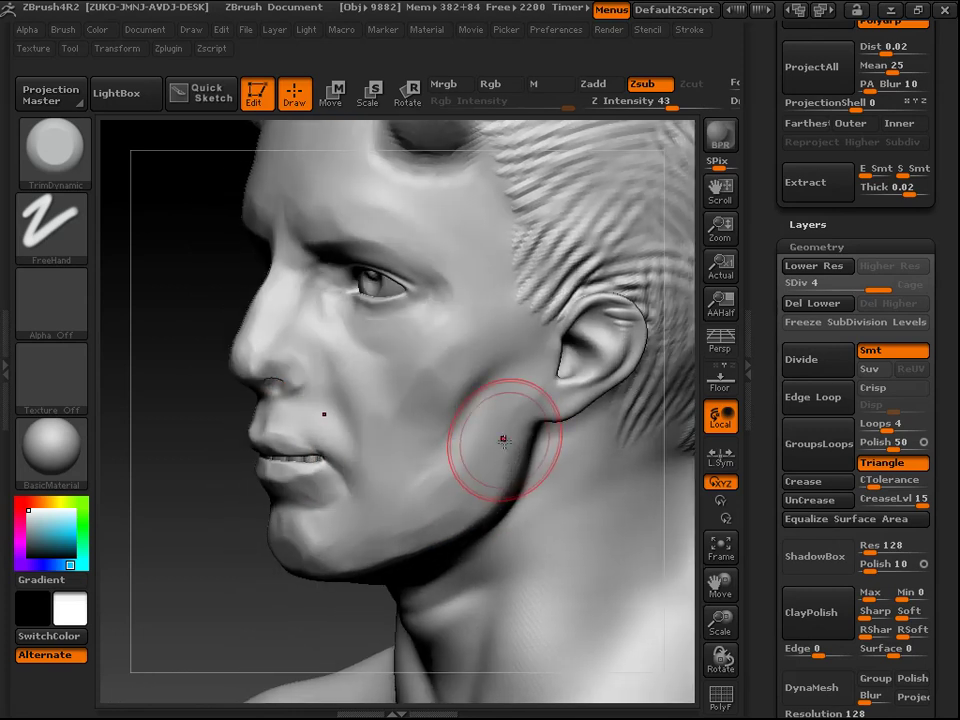
left_click_drag(484, 461, 499, 402)
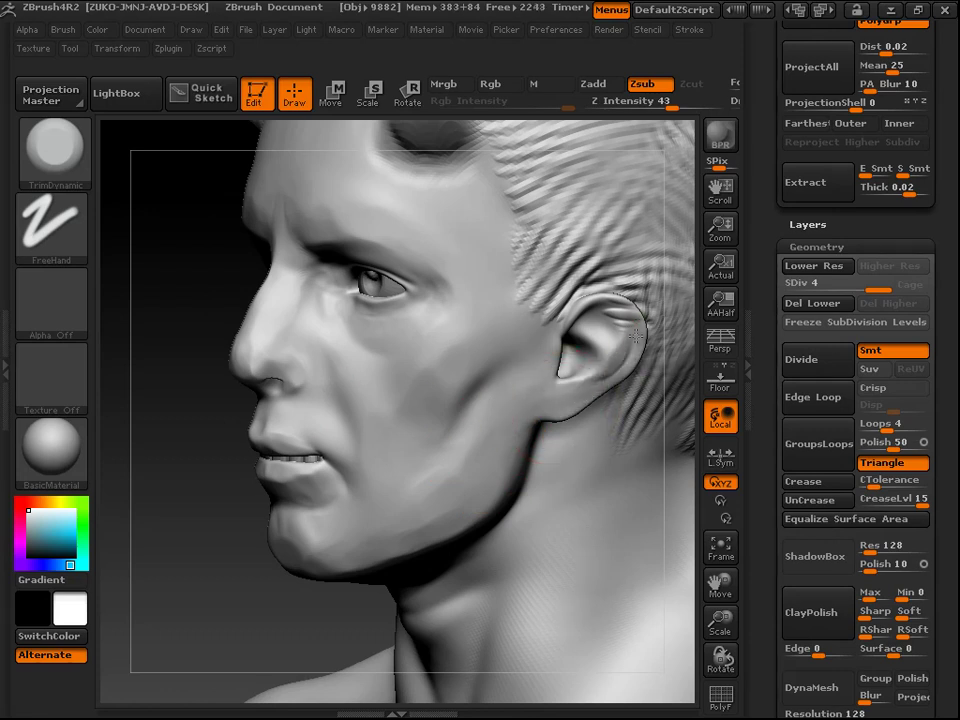
mouse_move(420, 369)
left_mouse_down()
mouse_move(465, 366)
mouse_move(464, 346)
mouse_move(441, 407)
mouse_move(322, 336)
mouse_move(369, 435)
mouse_move(392, 450)
mouse_move(272, 429)
mouse_move(284, 428)
left_mouse_up()
mouse_move(293, 379)
left_mouse_down()
mouse_move(272, 386)
mouse_move(284, 391)
left_mouse_up()
mouse_move(228, 412)
left_mouse_down()
mouse_move(238, 428)
mouse_move(354, 450)
mouse_move(439, 373)
mouse_move(407, 420)
mouse_move(380, 362)
mouse_move(555, 435)
mouse_move(529, 401)
left_mouse_up()
left_click_drag(555, 354, 480, 441)
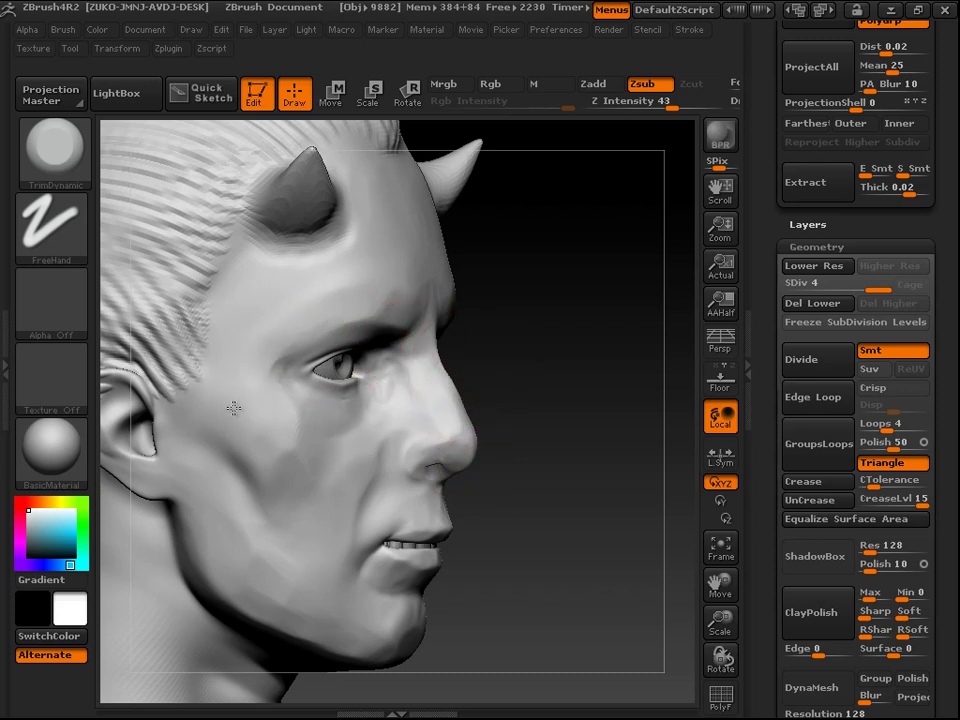
Step: Undo the last trim strokes, then flatten the planes of the forehead and lower cheeks with TrimDynamic
left_click_drag(540, 490, 495, 259, "alt")
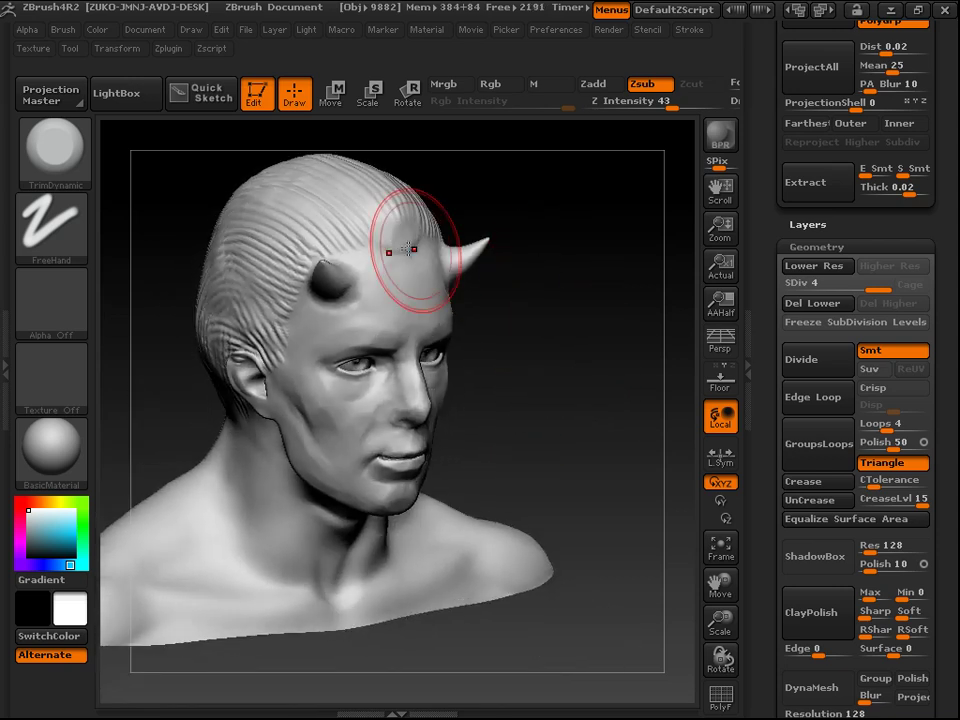
key("ctrl")
key("ctrl+z")
key("ctrl+z")
mouse_move(594, 385)
left_mouse_down()
mouse_move(514, 347)
mouse_move(380, 321)
left_mouse_up()
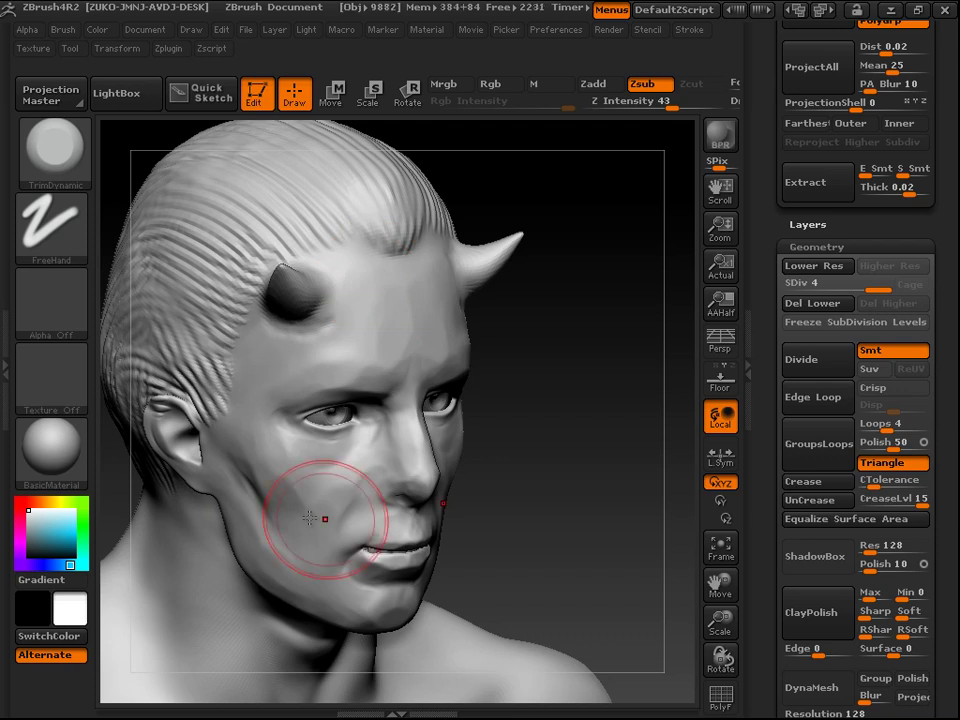
left_click_drag(593, 464, 642, 349)
key("f")
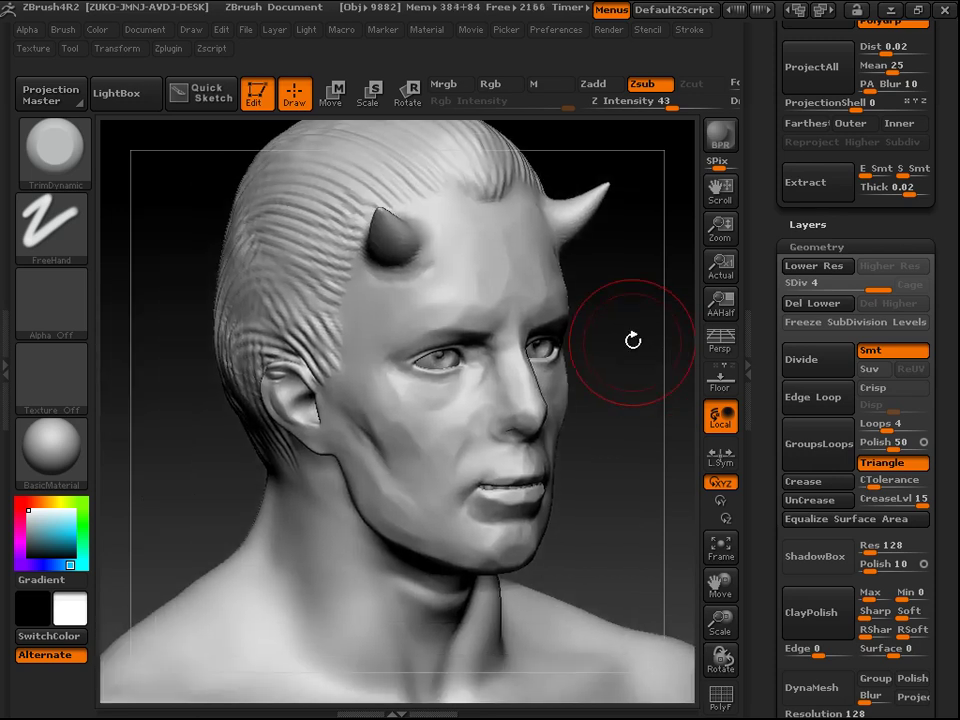
left_click_drag(662, 440, 621, 494)
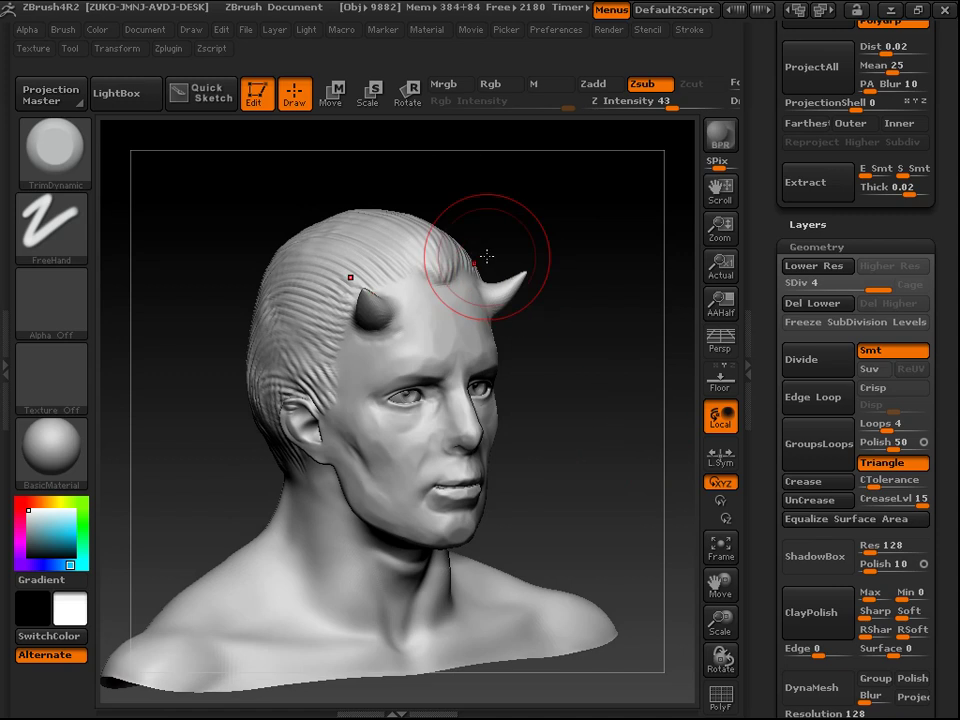
Step: Browse the LightBox brush folders and load the Tracks3.ZBP brush from the Tracks folder
left_click(136, 94)
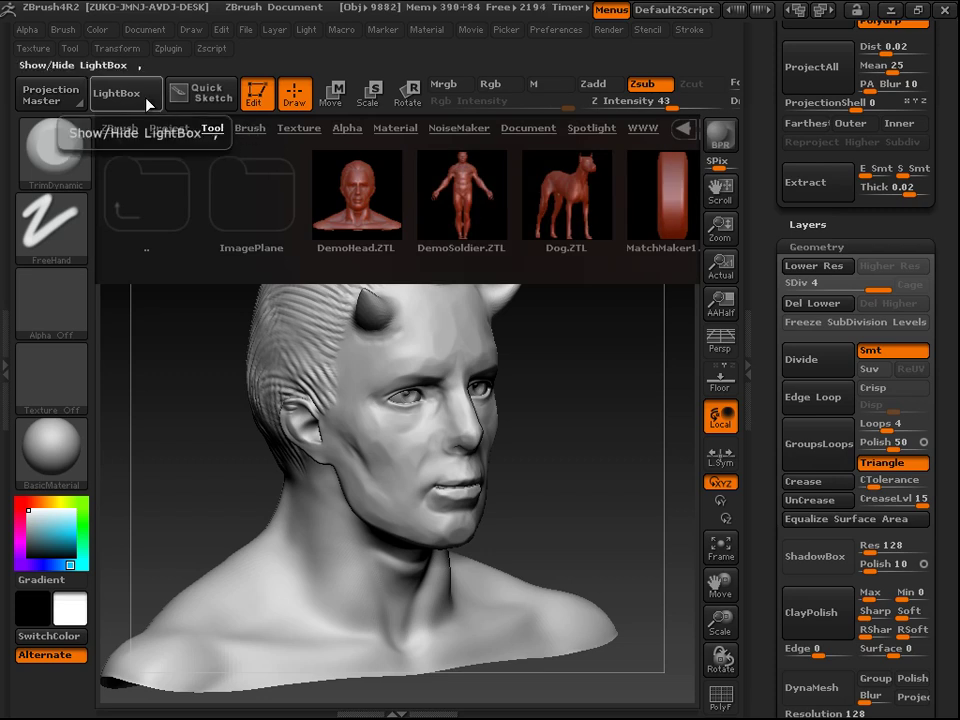
left_click(248, 128)
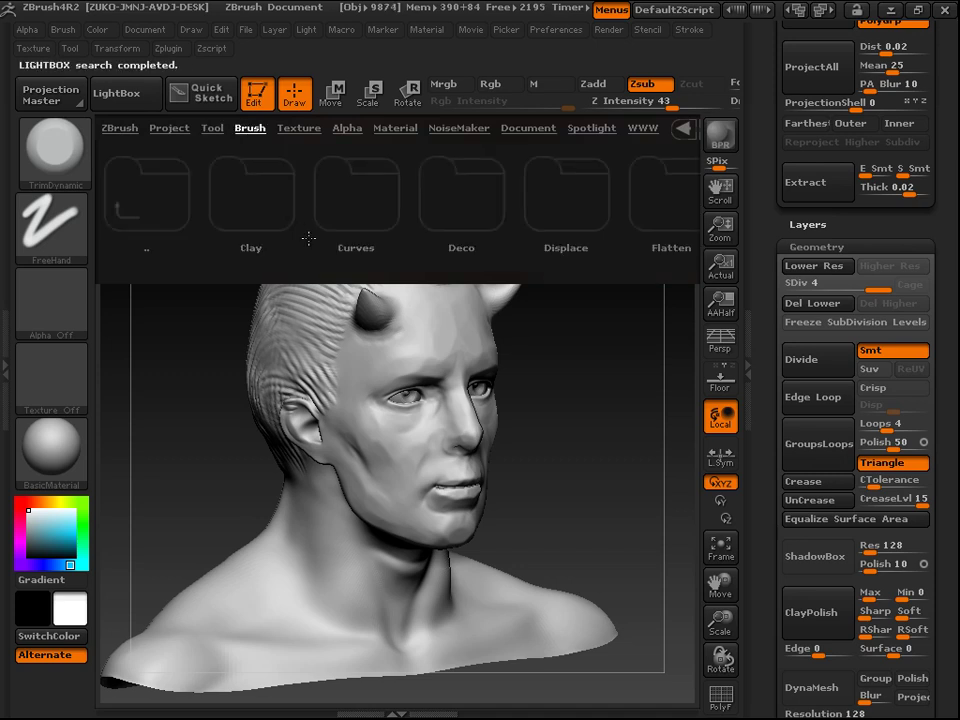
scroll(540, 189, "down", 3)
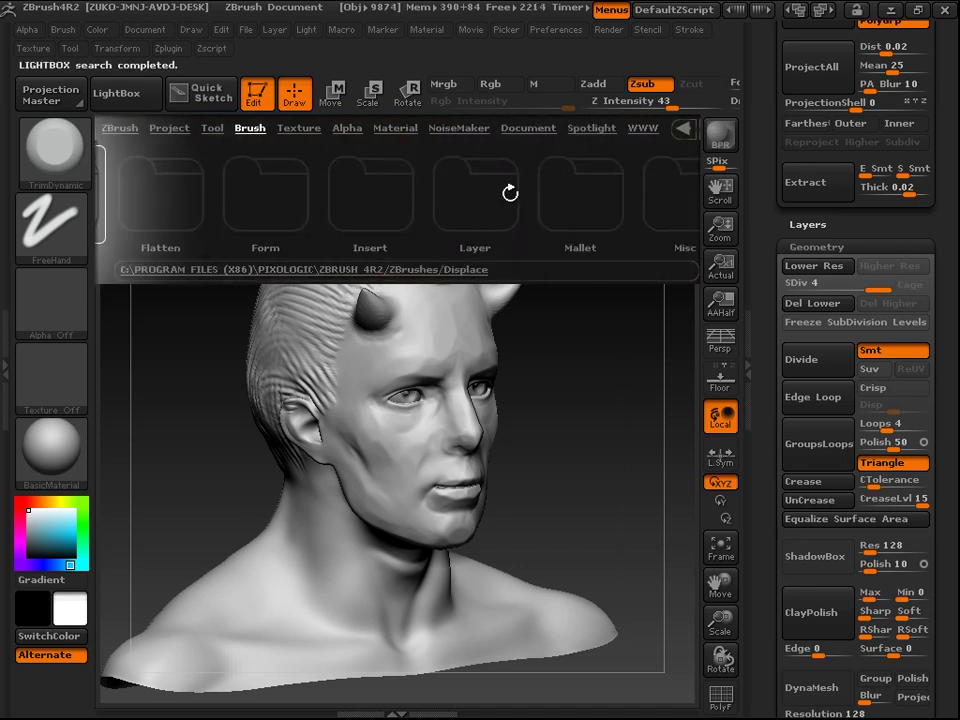
scroll(397, 197, "down", 3)
scroll(397, 197, "down", 4)
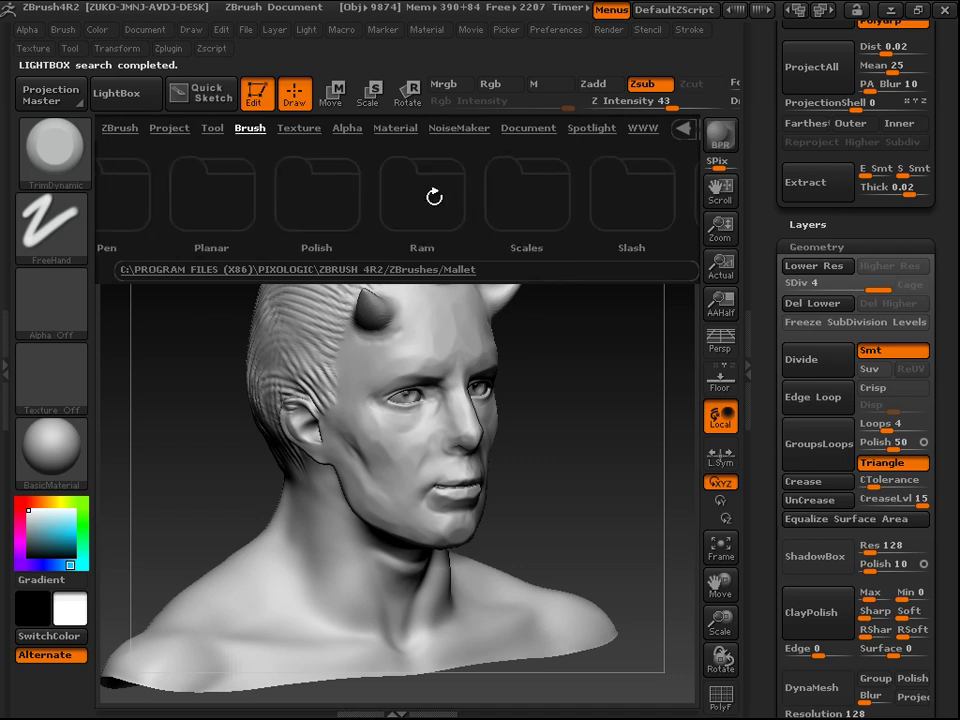
scroll(392, 212, "down", 4)
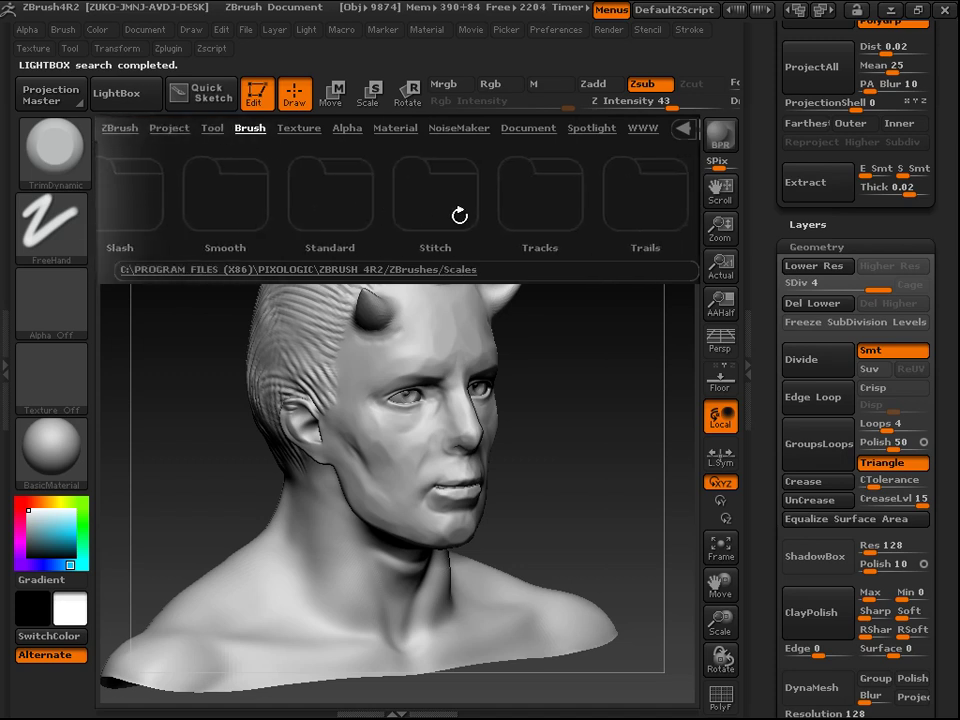
scroll(480, 215, "down", 4)
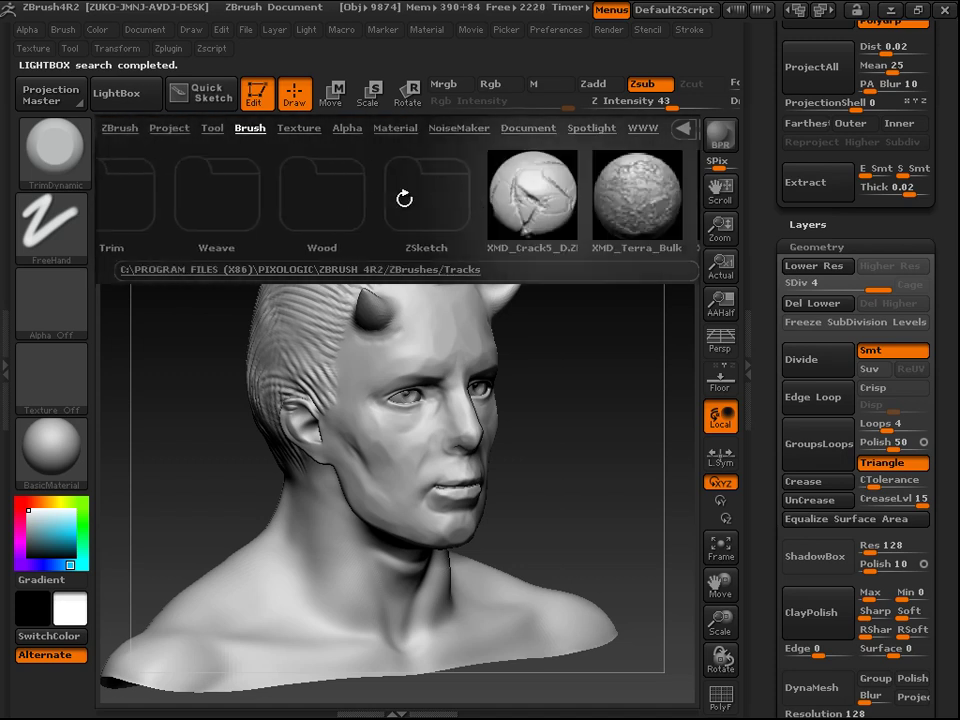
scroll(320, 208, "up", 3)
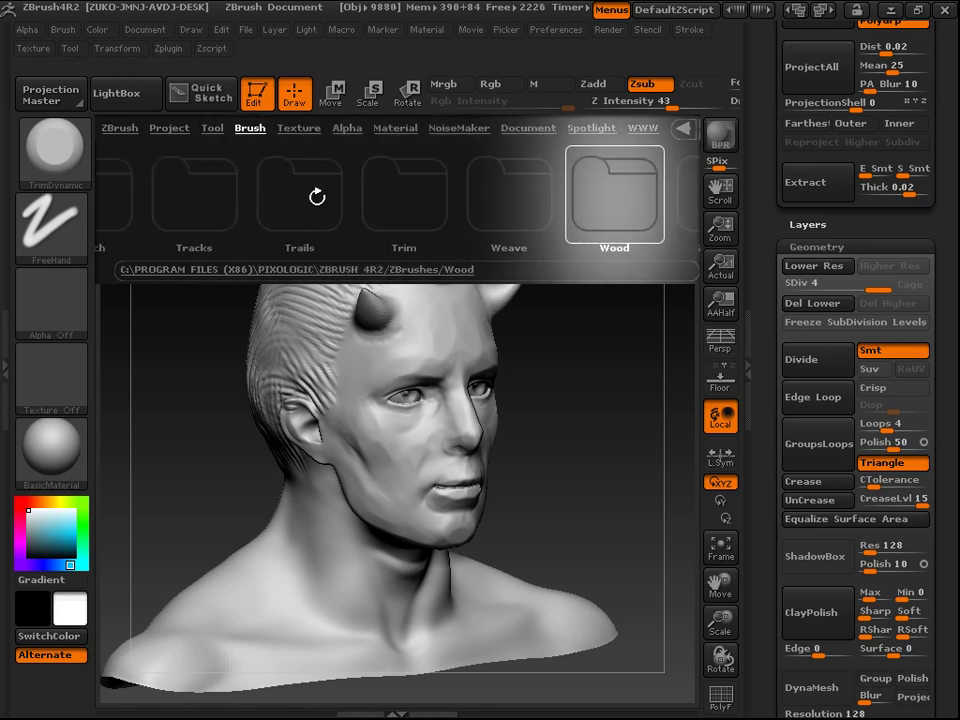
double_click(213, 209)
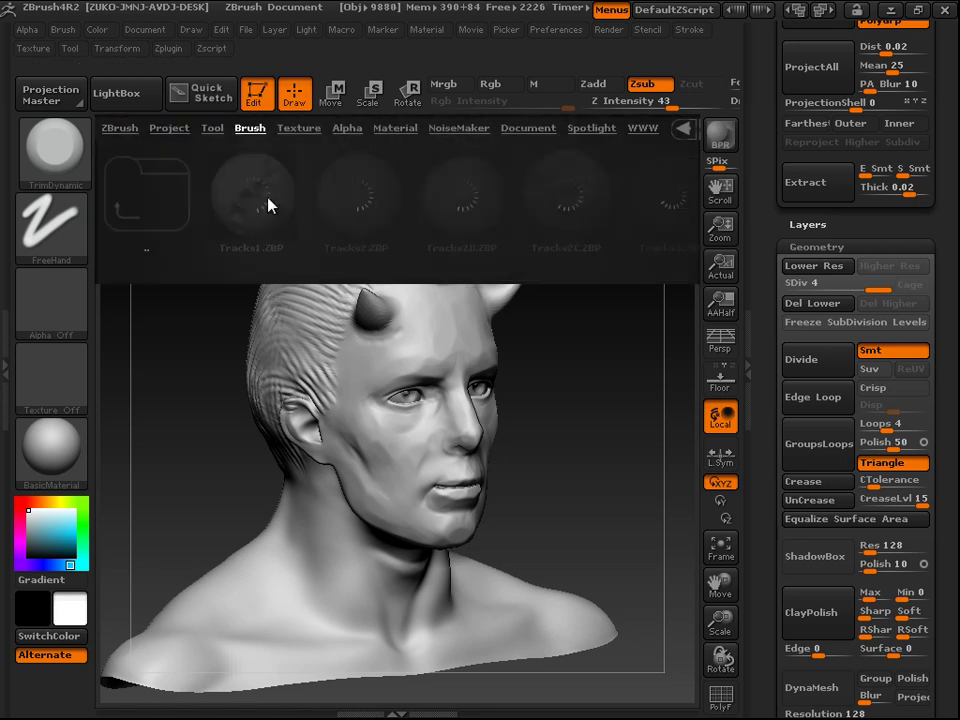
scroll(404, 211, "down", 4)
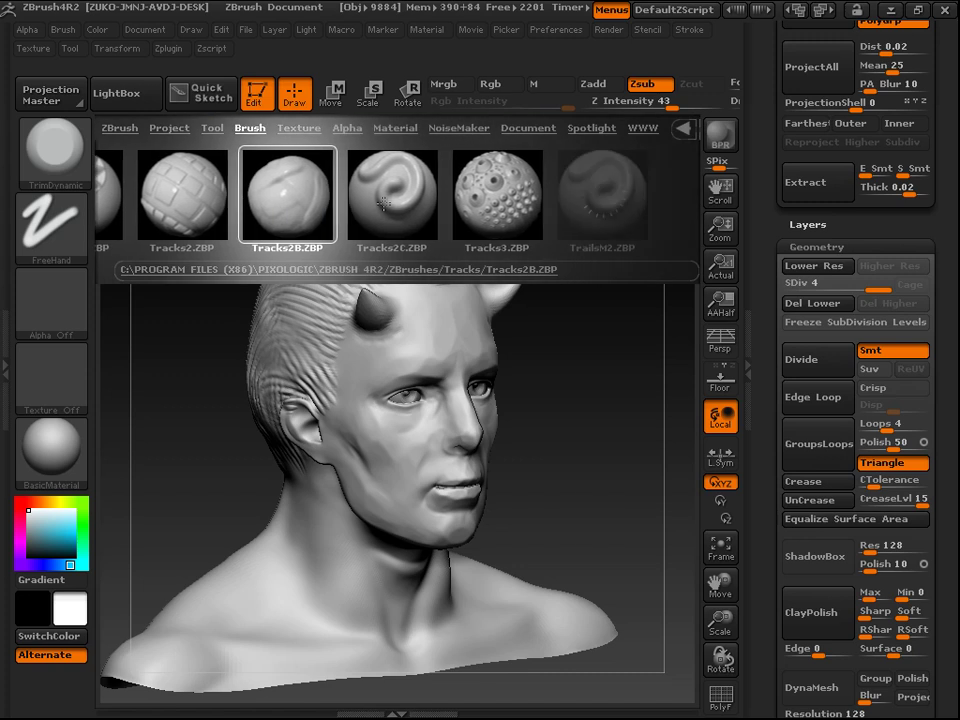
scroll(330, 200, "down", 1)
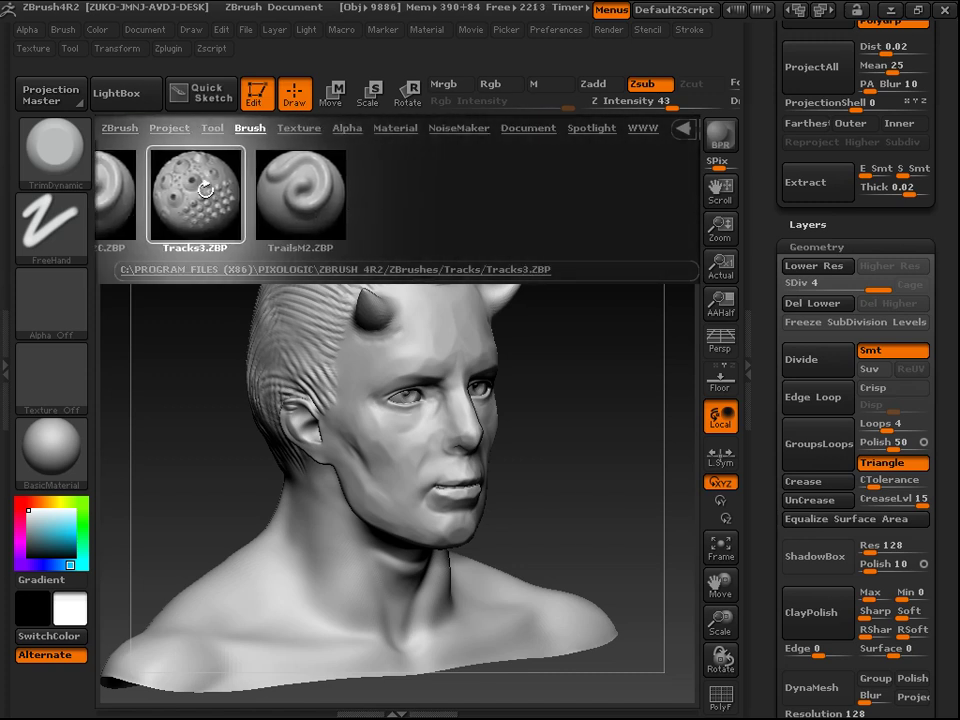
double_click(205, 190)
Step: Stamp a trail of Tracks3 holes from the forehead down over the nose, cheek and neck to the shoulder
left_click_drag(557, 404, 551, 399)
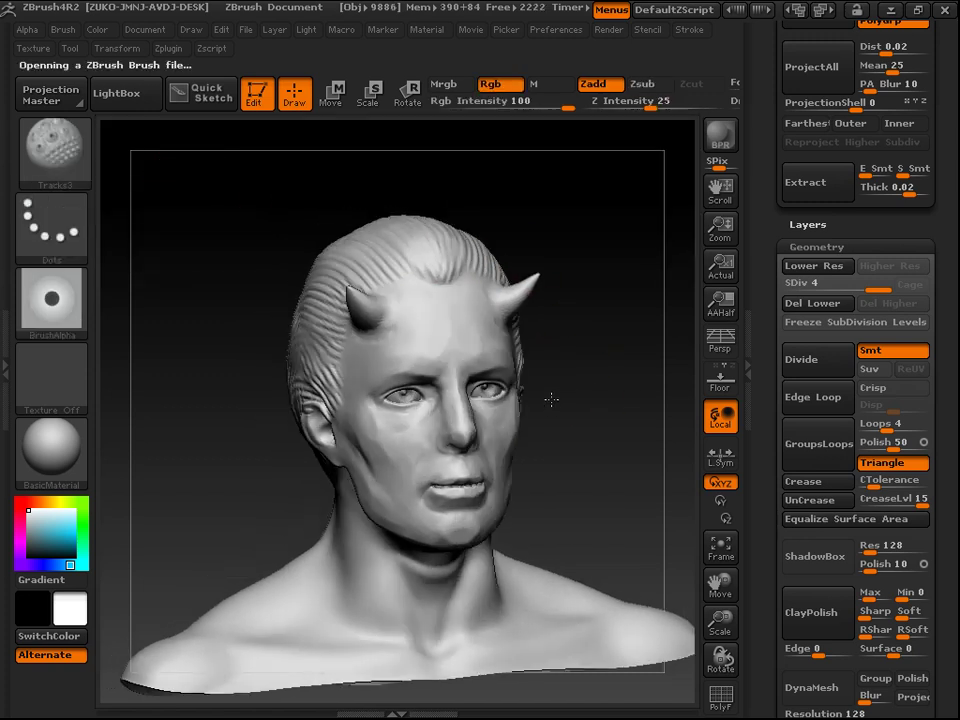
mouse_move(625, 321)
left_mouse_down()
mouse_move(626, 366)
mouse_move(610, 380)
left_mouse_up()
mouse_move(452, 272)
left_mouse_down()
mouse_move(468, 368)
mouse_move(397, 597)
mouse_move(233, 678)
left_mouse_up()
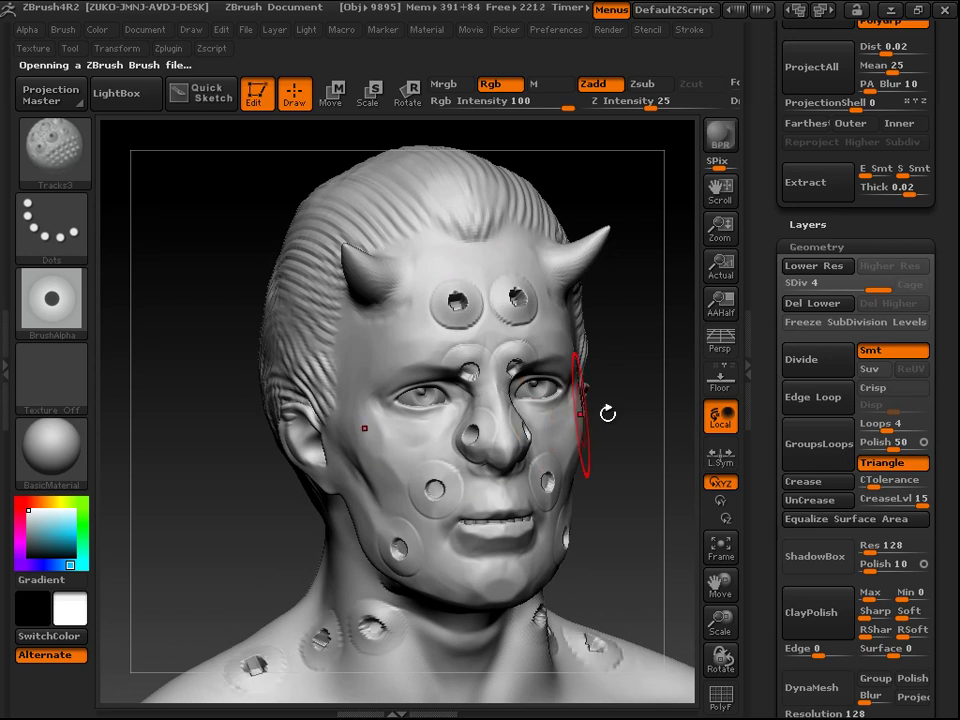
Step: Stamp Tracks3 holes on the temple, cheek and jaw, and undo the stamps
left_click_drag(655, 500, 647, 493)
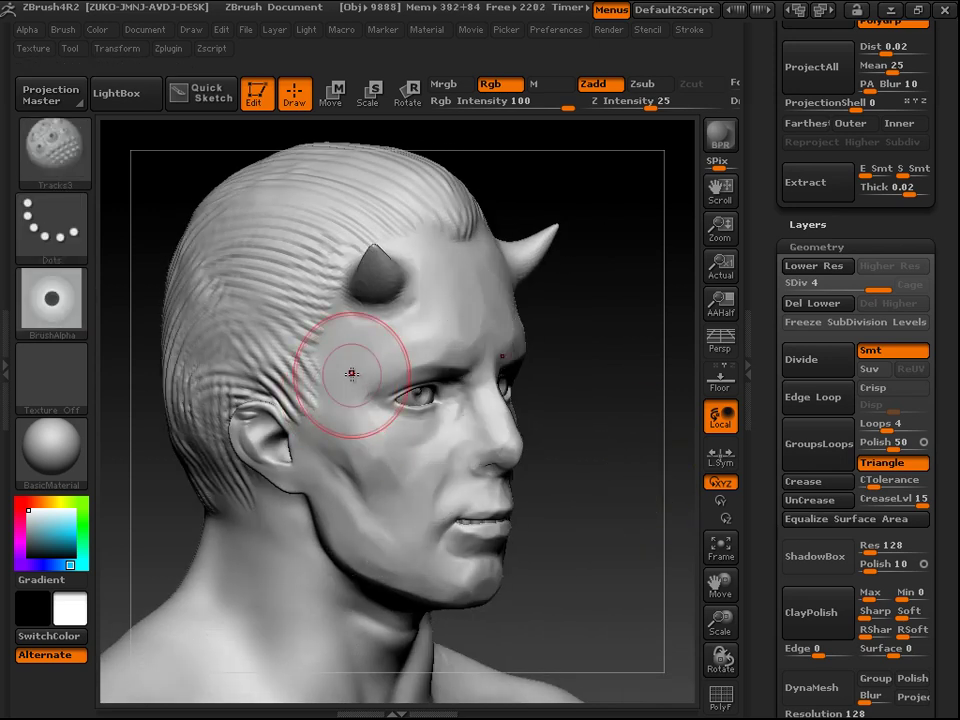
left_click(338, 460)
left_click(388, 527)
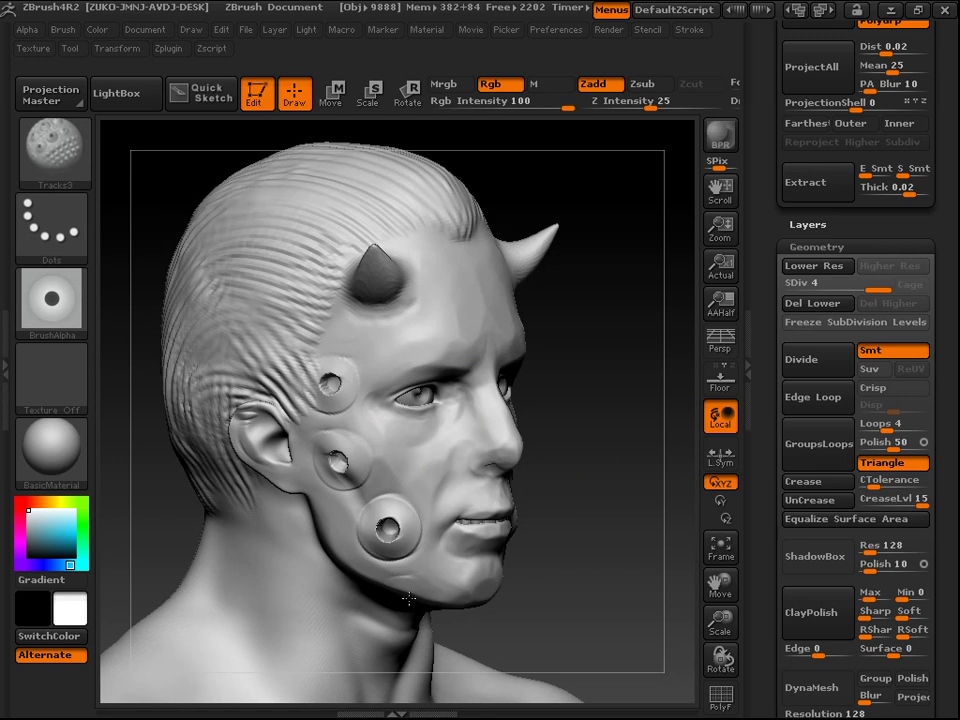
mouse_move(570, 584)
left_mouse_down()
mouse_move(568, 495)
mouse_move(579, 540)
left_mouse_up()
key("ctrl+z")
key("ctrl+z")
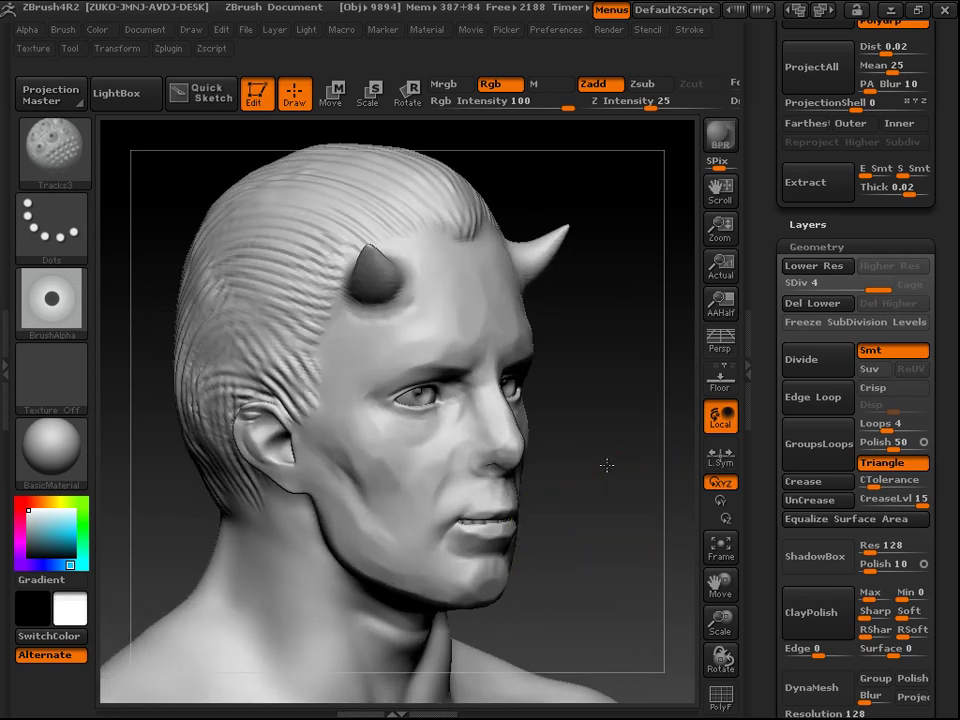
Step: Look through the sculpting brush palette and the LightBox brush folders for further available brushes
left_click_drag(611, 465, 578, 428)
left_click(76, 160)
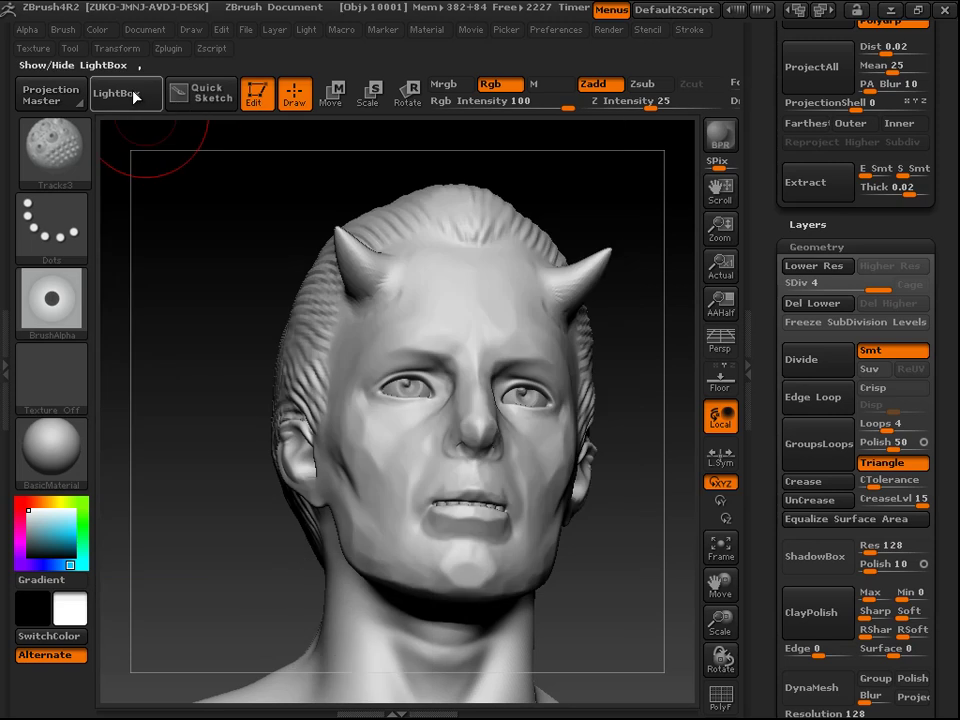
left_click(55, 150)
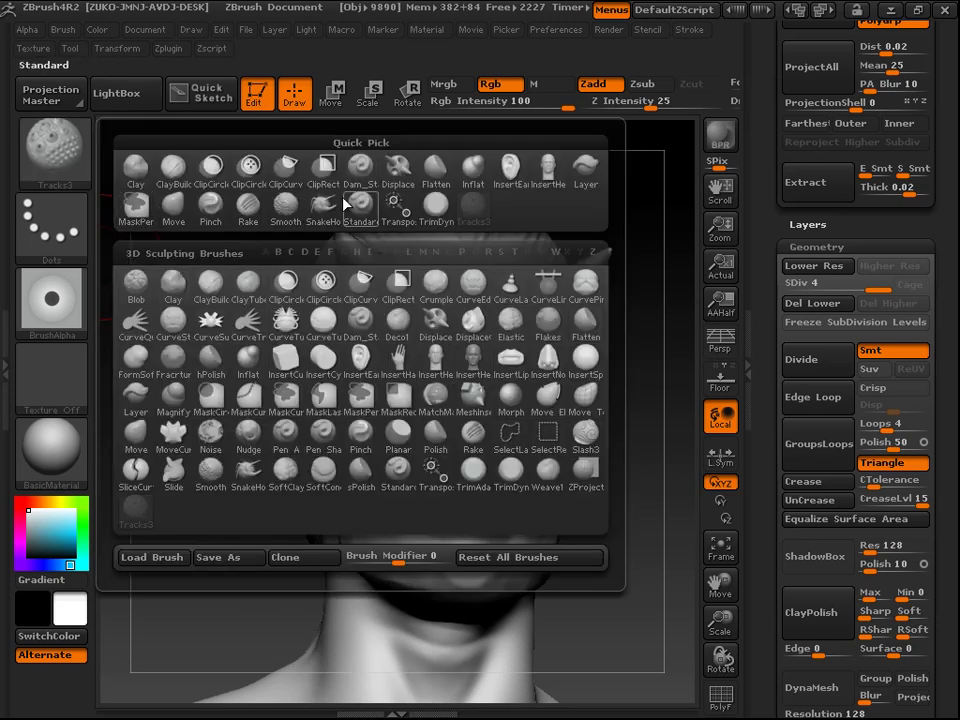
left_click(115, 92)
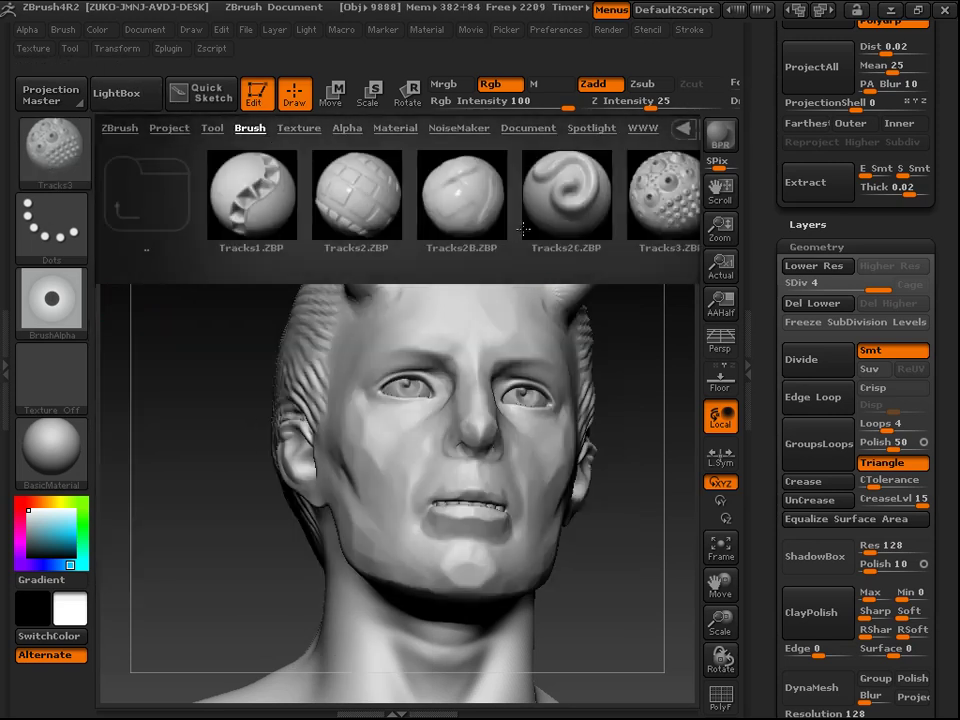
left_click(150, 199)
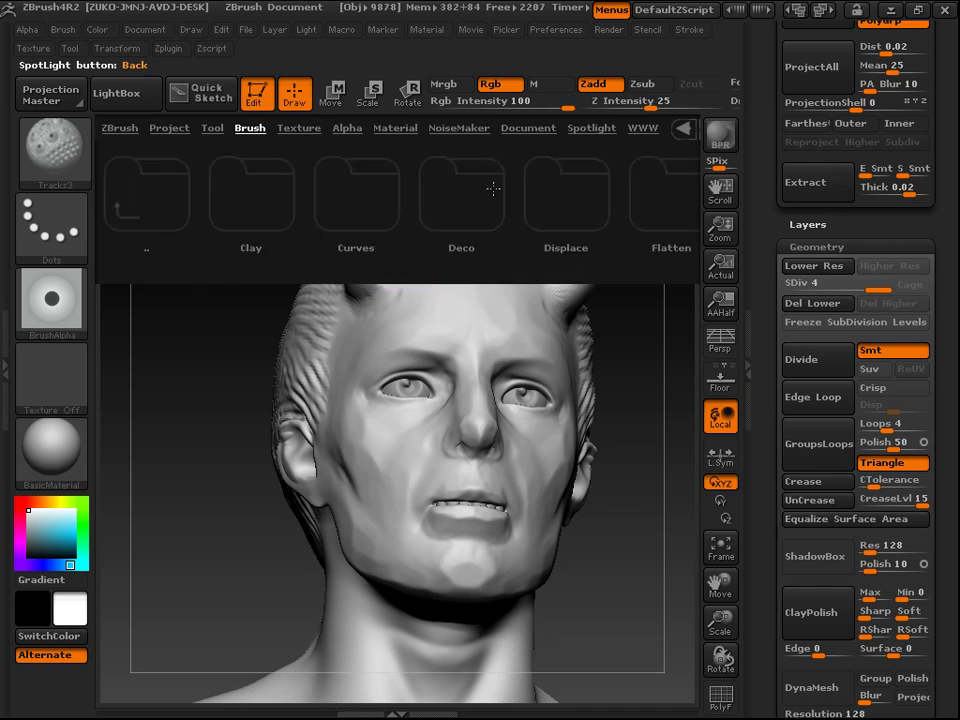
scroll(454, 193, "down", 10)
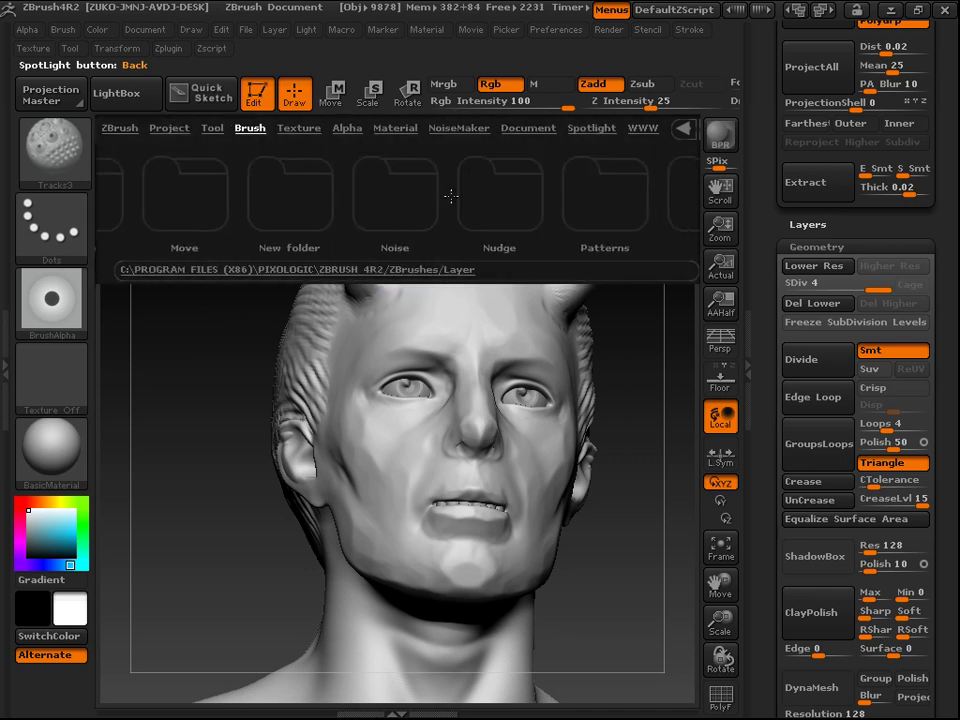
left_click(509, 197)
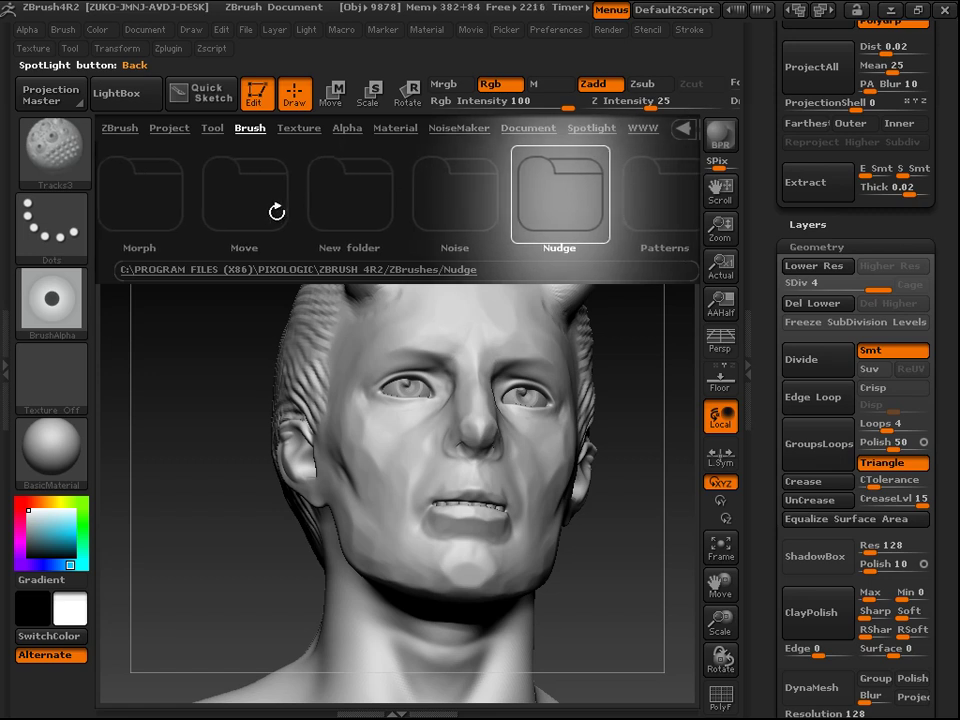
left_click(277, 211)
scroll(317, 223, "up", 3)
left_click_drag(214, 606, 578, 537)
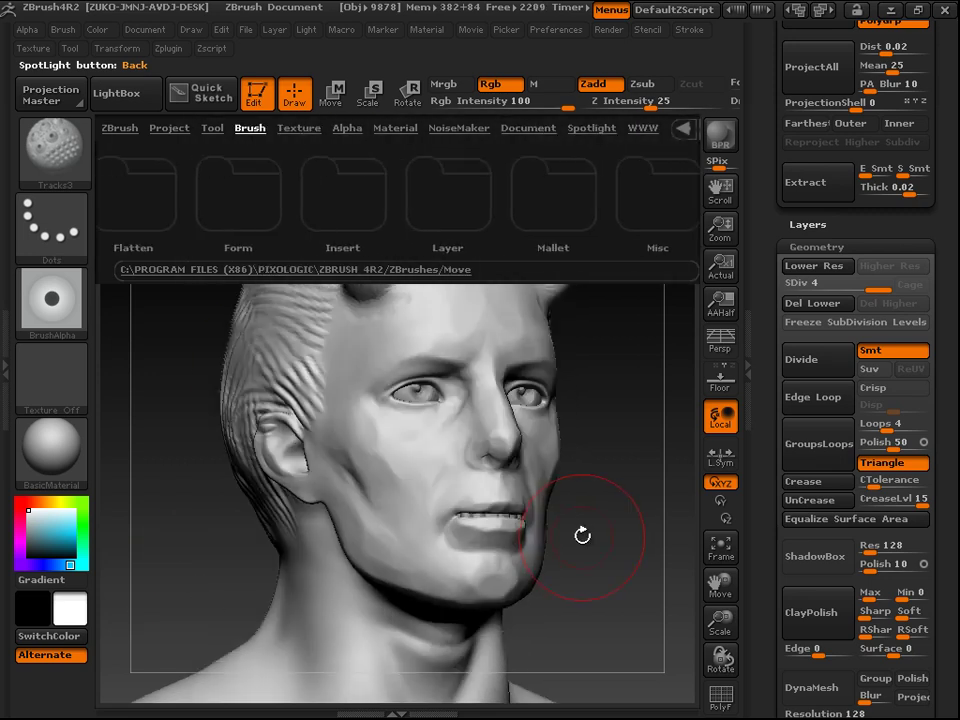
left_click(60, 165)
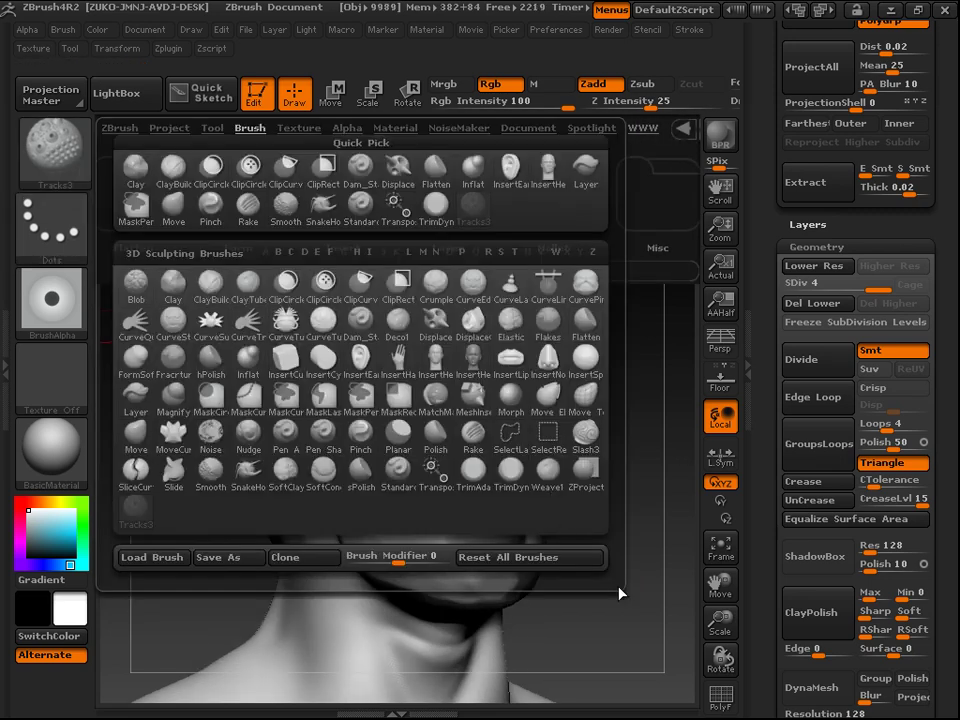
Step: Close LightBox and inspect the horned head from its other side
left_click_drag(611, 525, 560, 520)
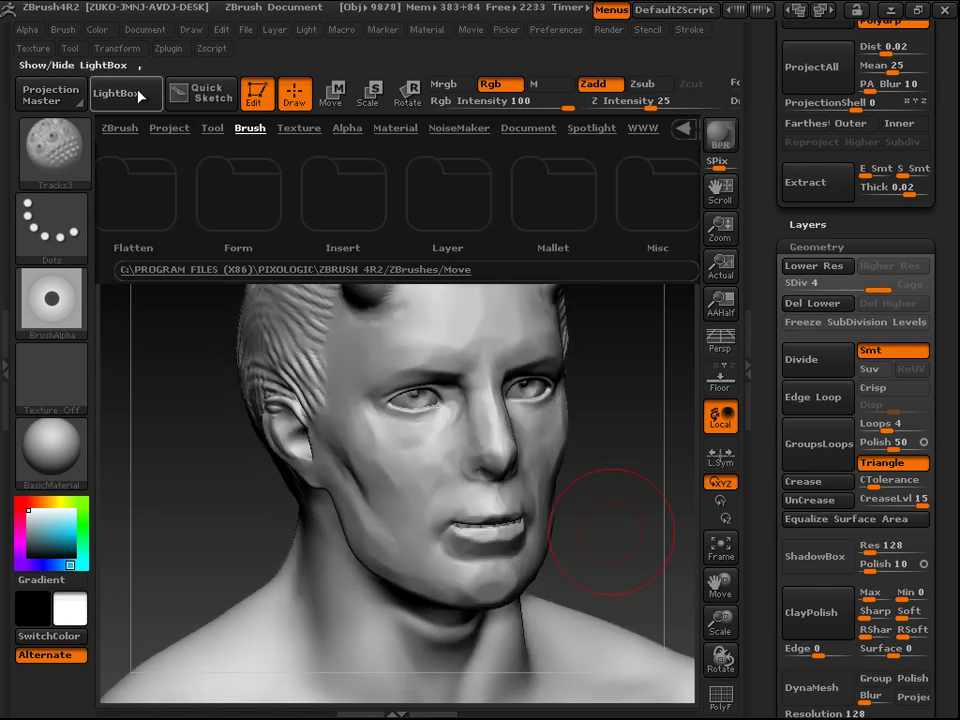
left_click(140, 95)
left_click_drag(641, 403, 420, 452)
mouse_move(252, 486)
left_mouse_down()
mouse_move(225, 467)
mouse_move(260, 499)
mouse_move(168, 504)
left_mouse_up()
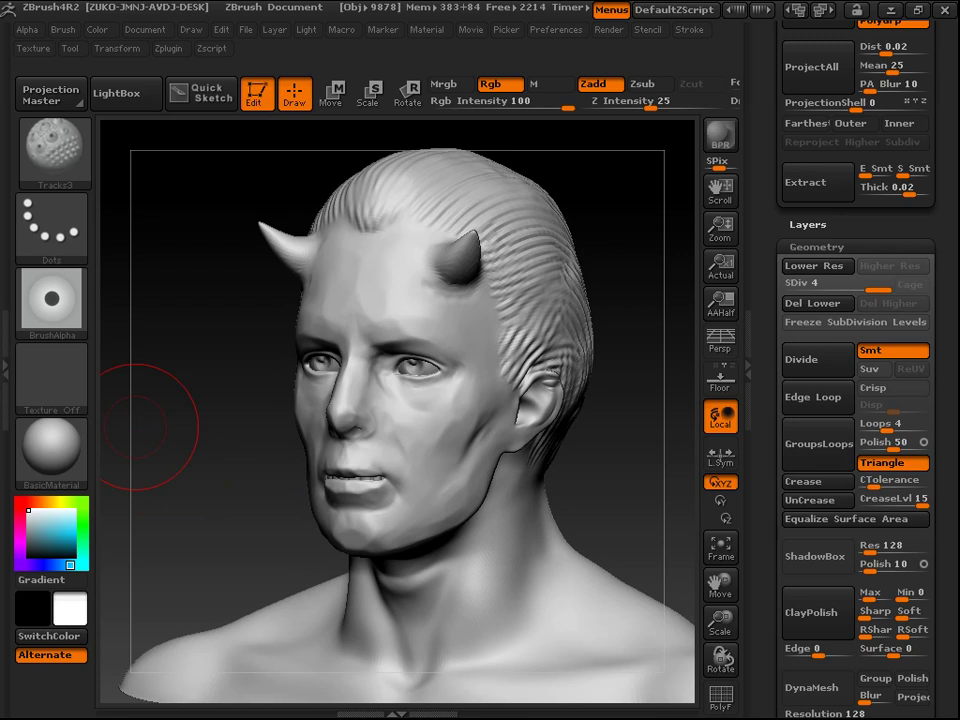